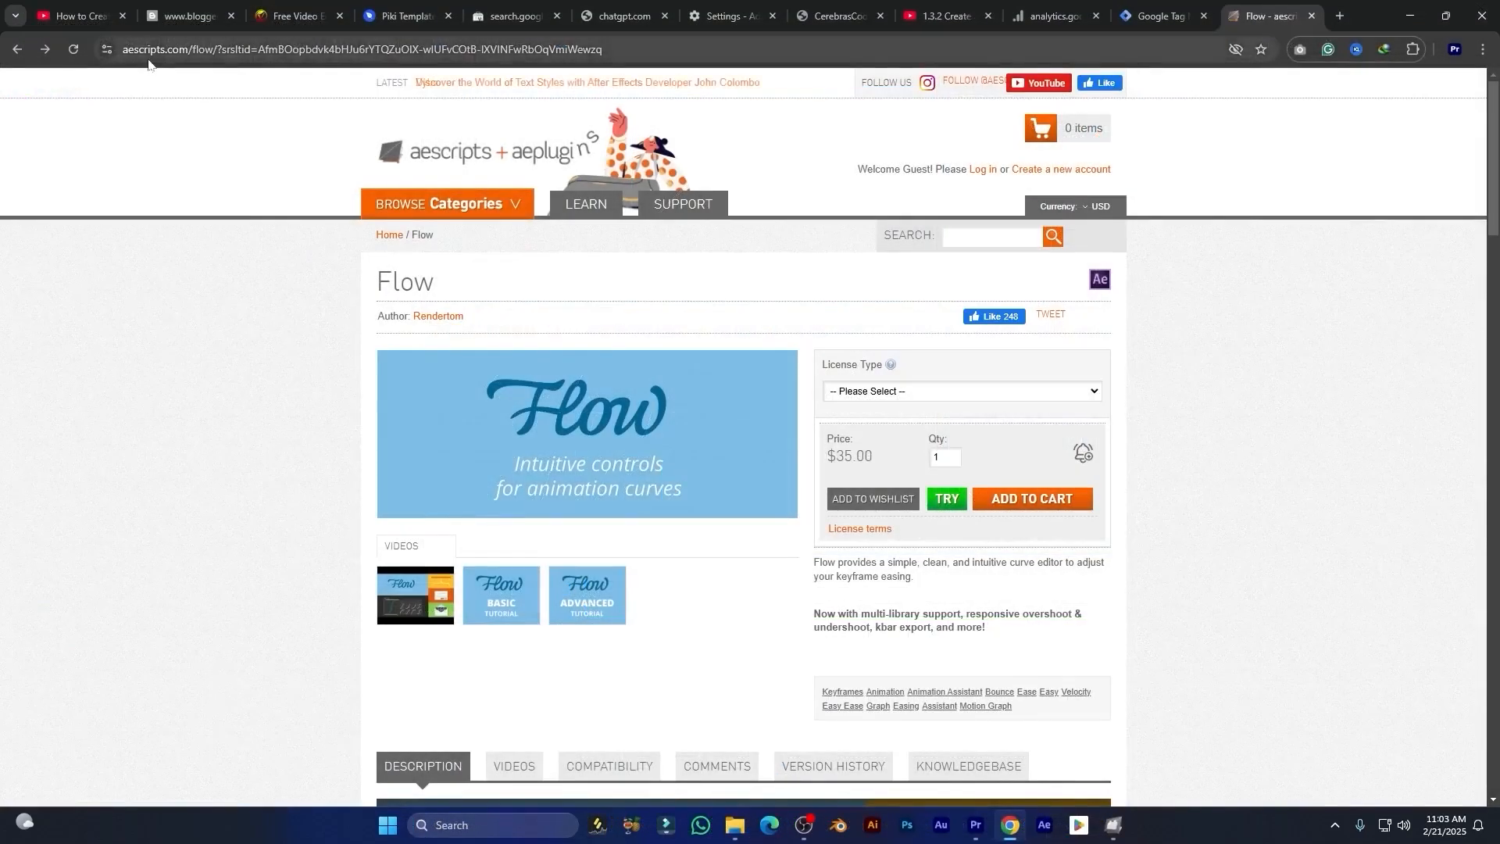
Step: Browse the Flow product page on aescripts to review its features and preset libraries
scroll(672, 404, "down", 2)
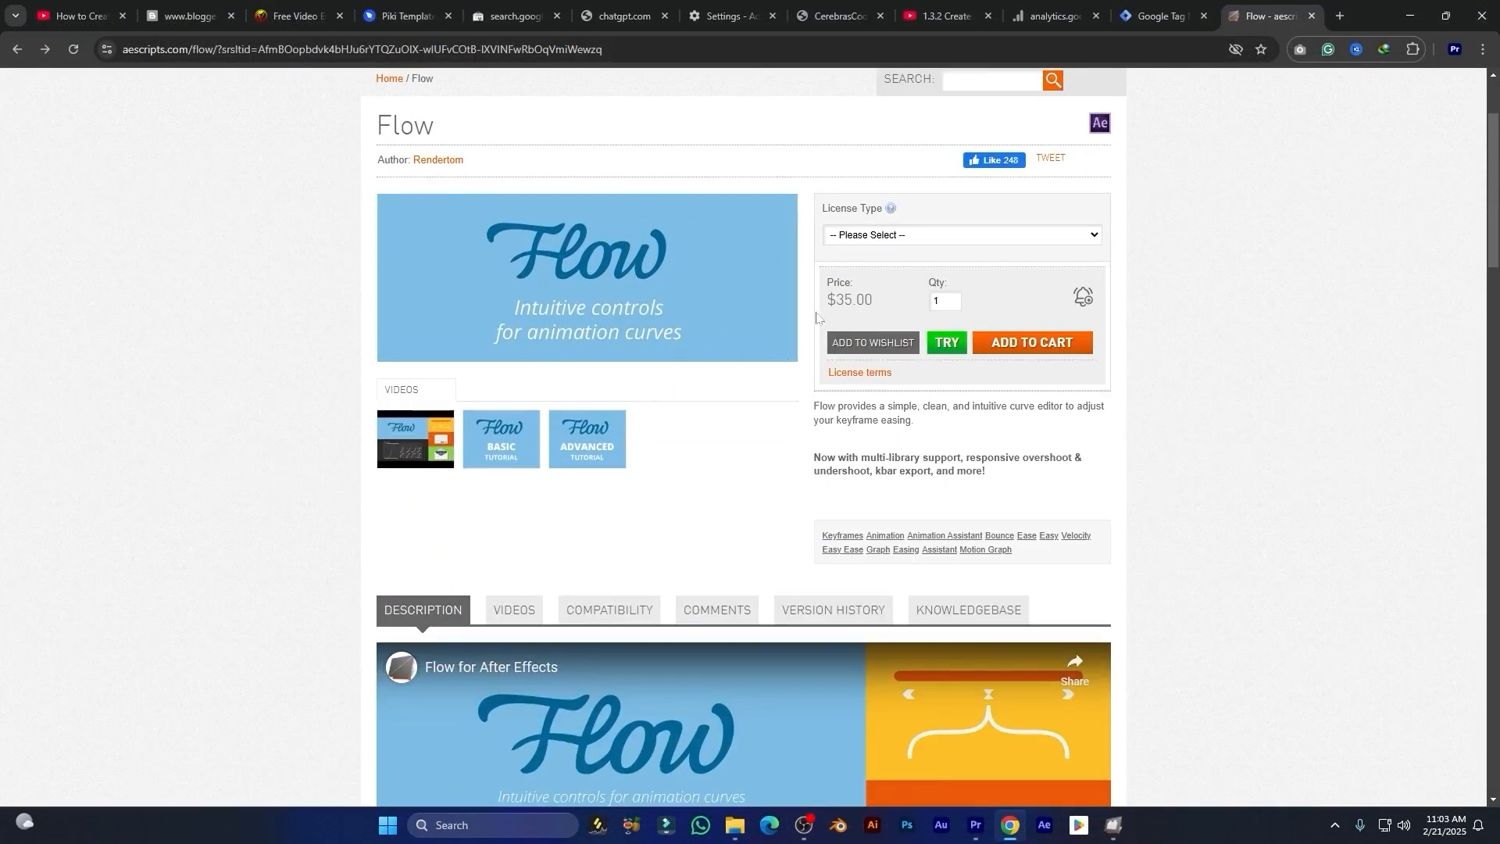
scroll(807, 395, "down", 7)
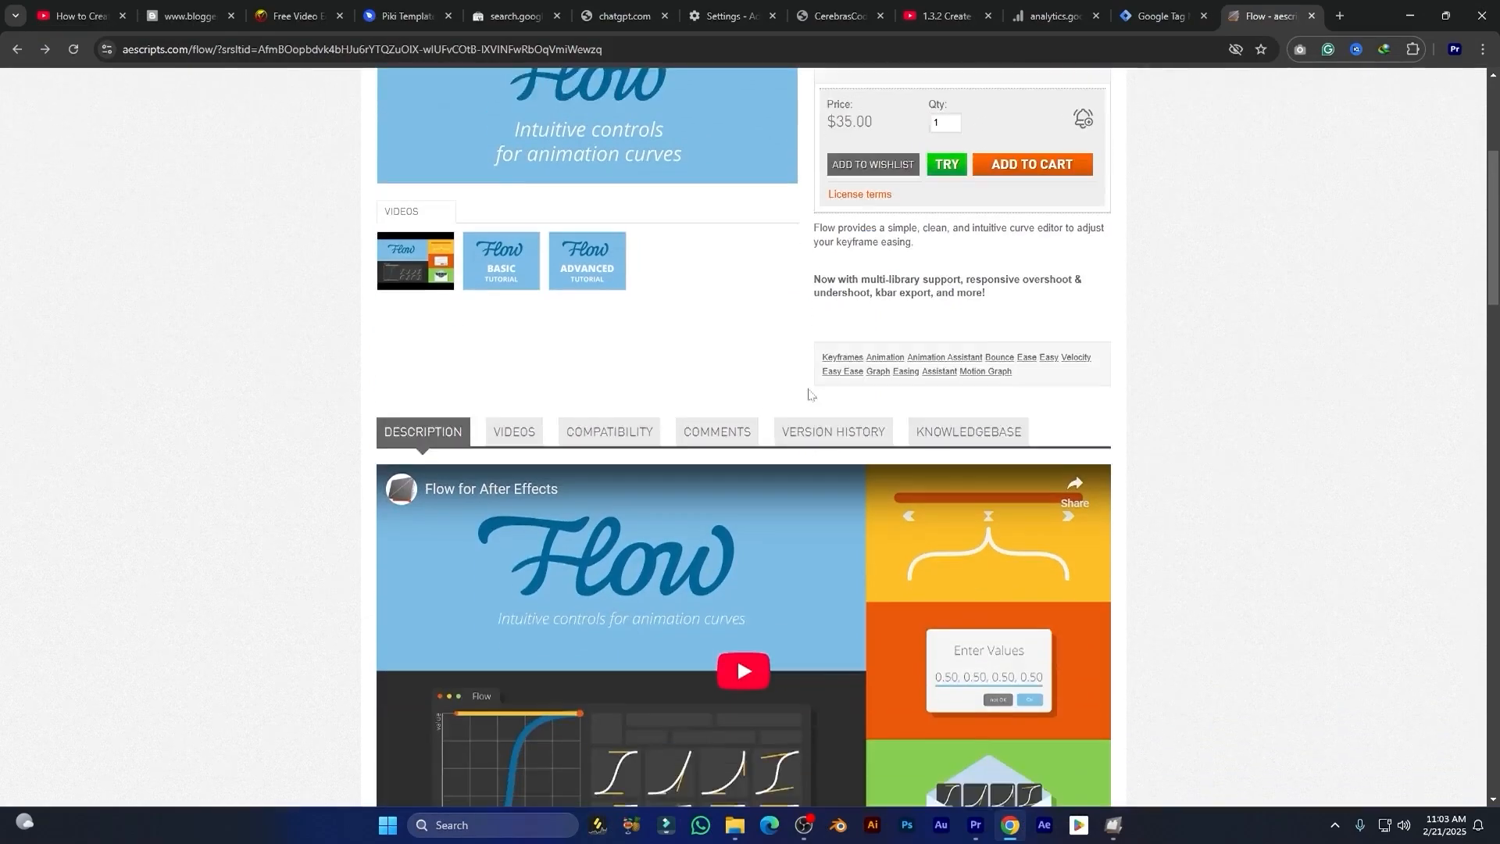
scroll(709, 321, "up", 1)
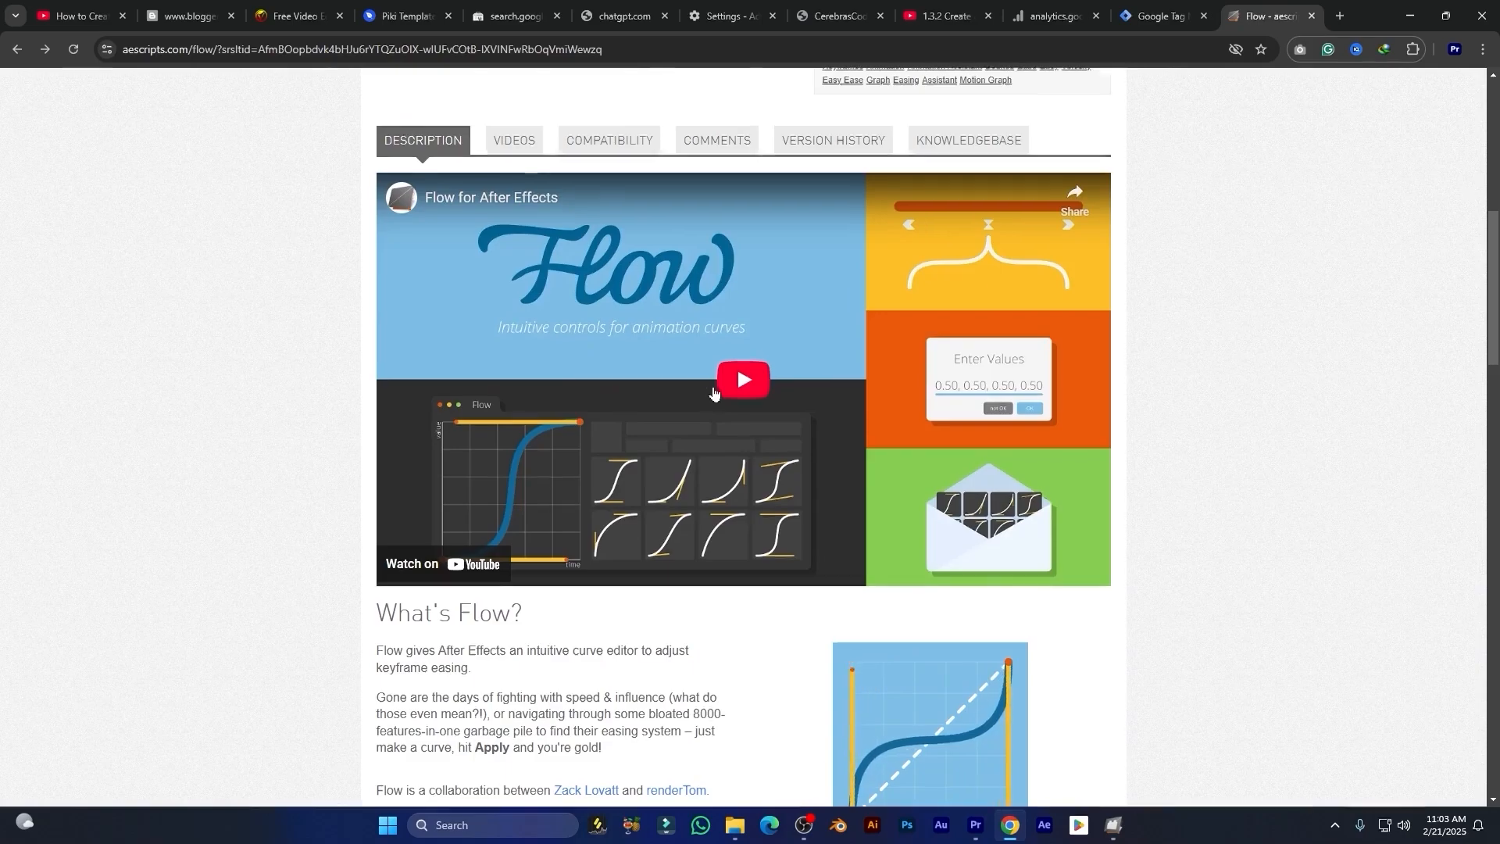
scroll(896, 378, "down", 2)
scroll(896, 378, "down", 14)
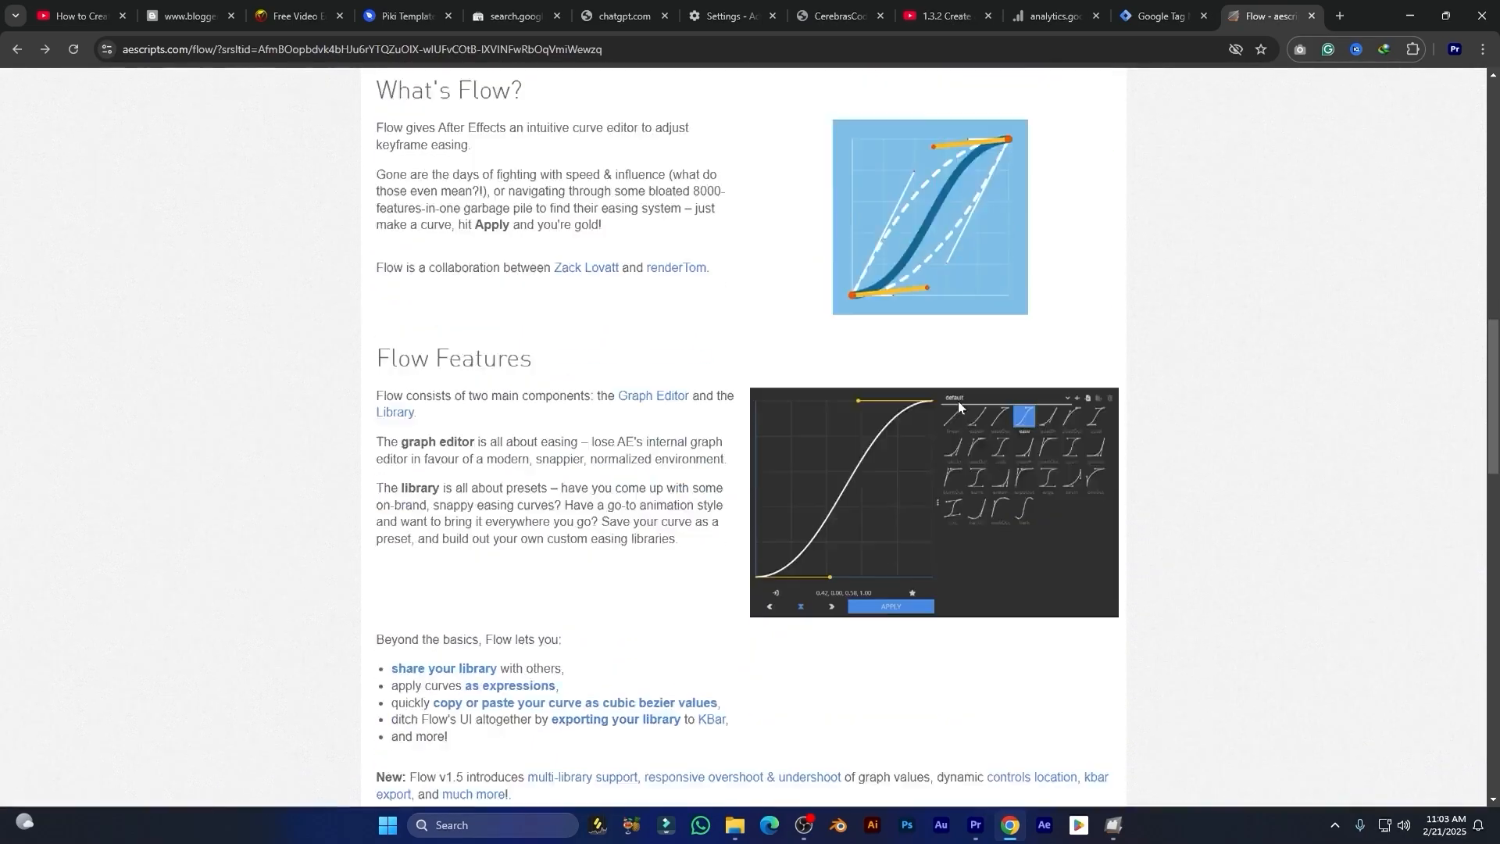
scroll(966, 408, "down", 4)
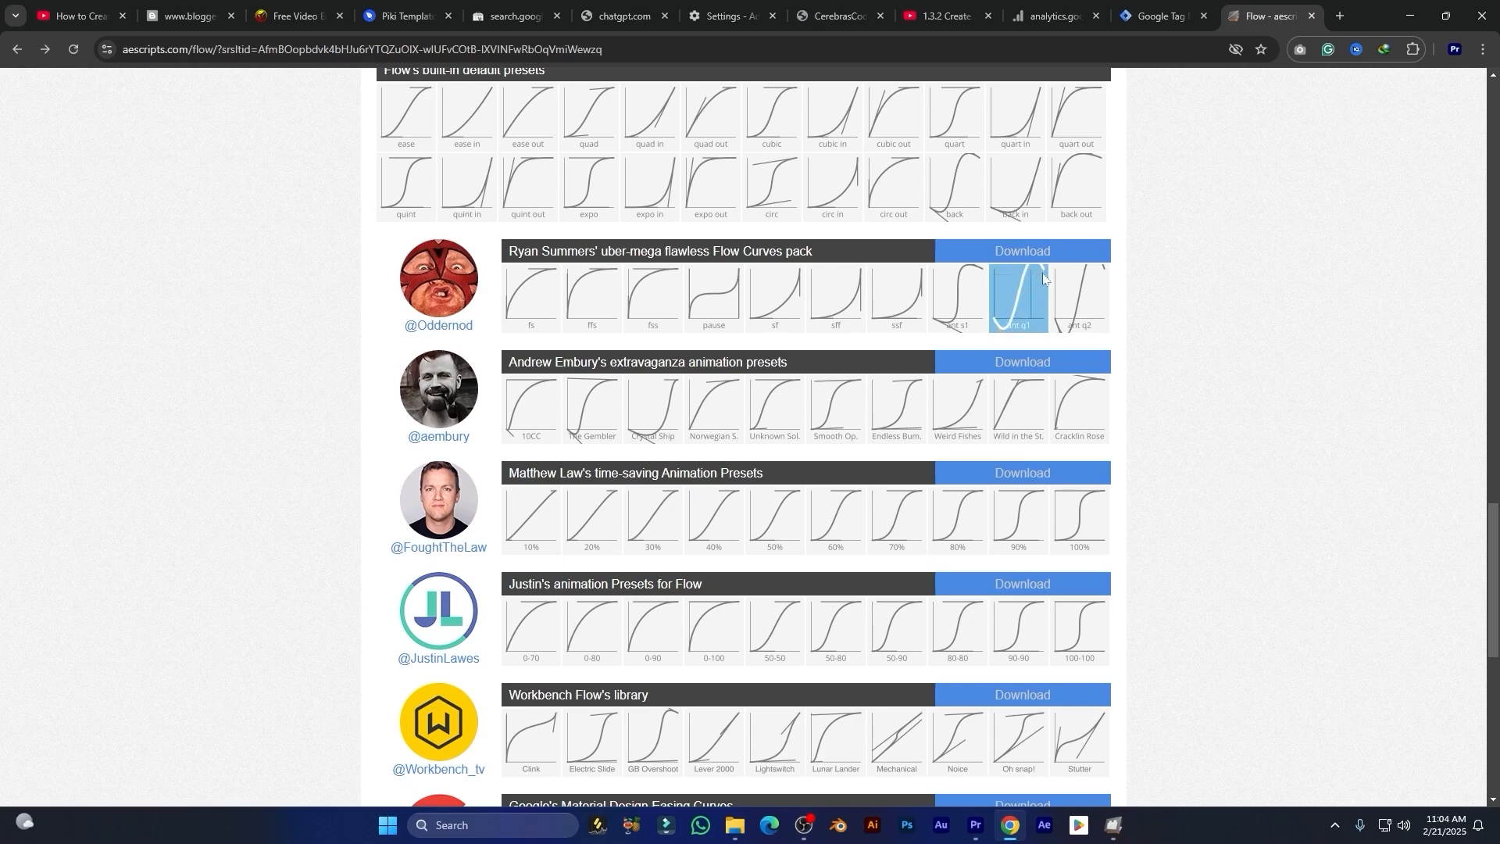
scroll(1047, 344, "down", 1)
scroll(1070, 373, "down", 4)
scroll(1071, 372, "up", 20)
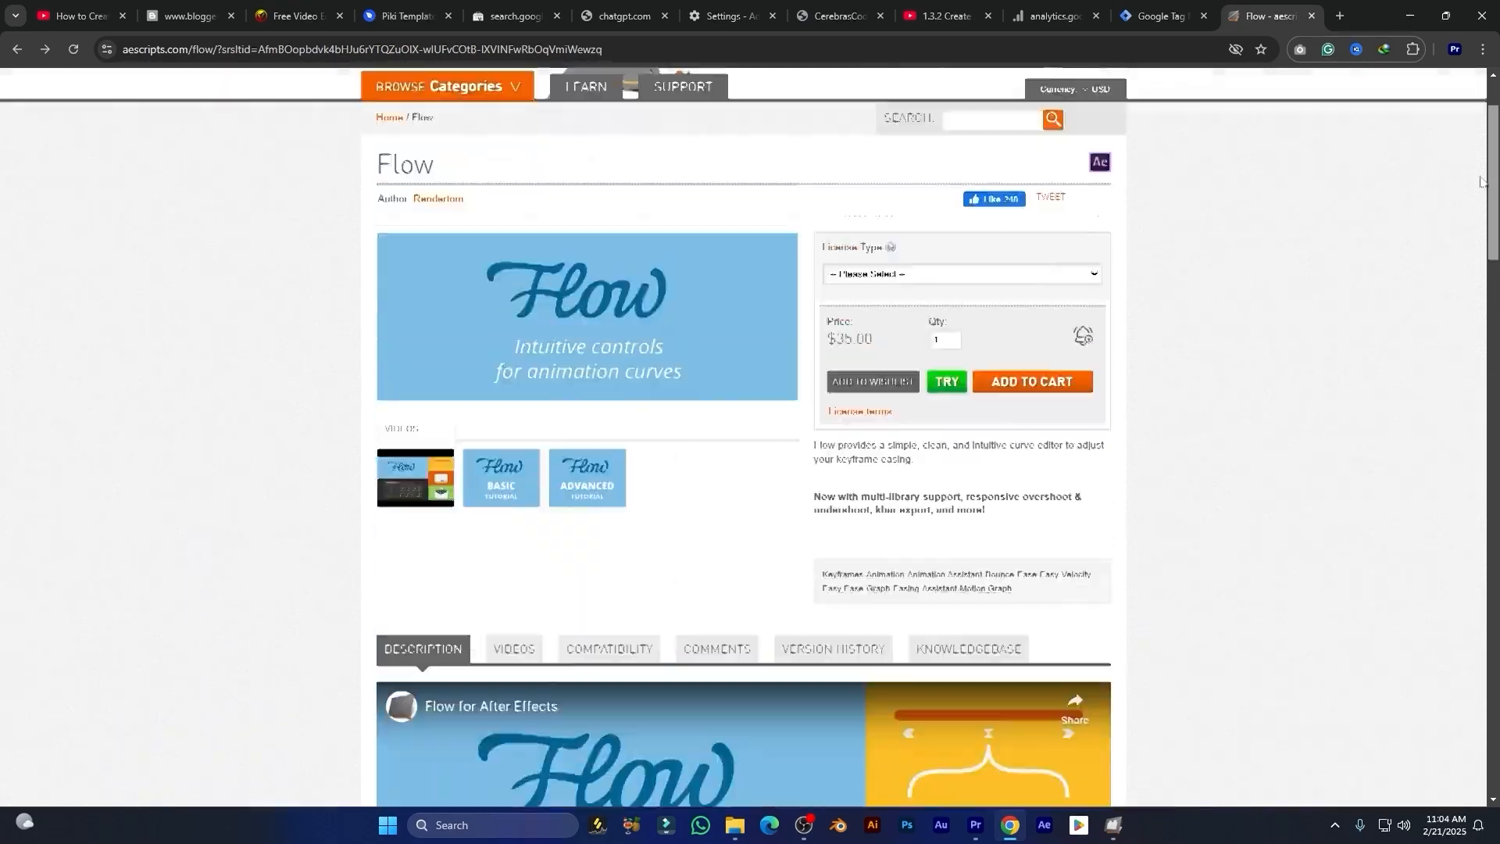
Step: Drag the Flow.zxp file into the ZXP/UXP Installer to install the Flow extension
left_click(1409, 16)
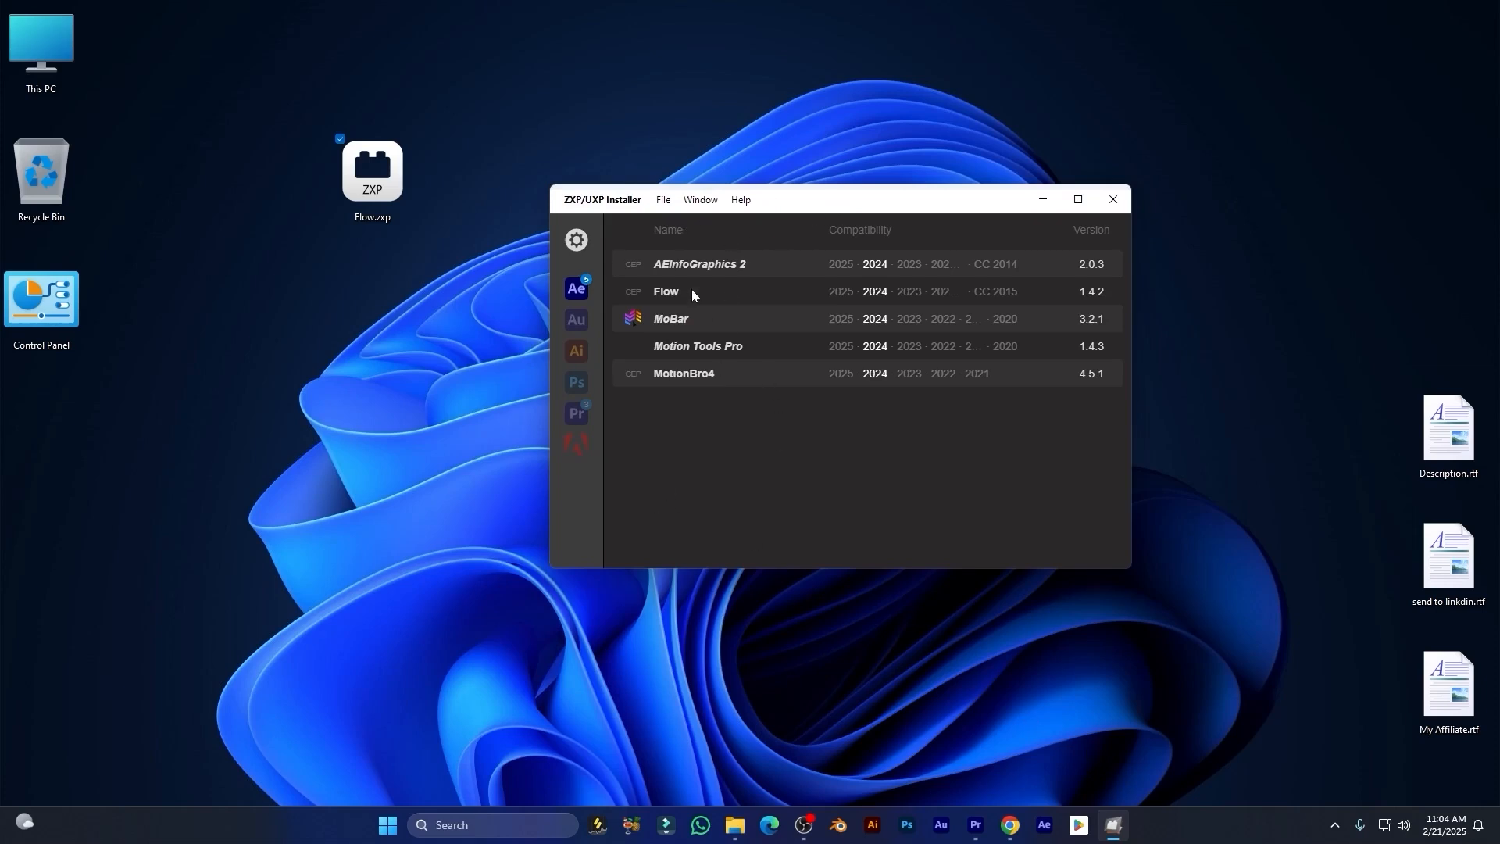
left_click(740, 200)
left_click(509, 195)
left_click_drag(385, 187, 424, 219)
left_click_drag(389, 269, 734, 372)
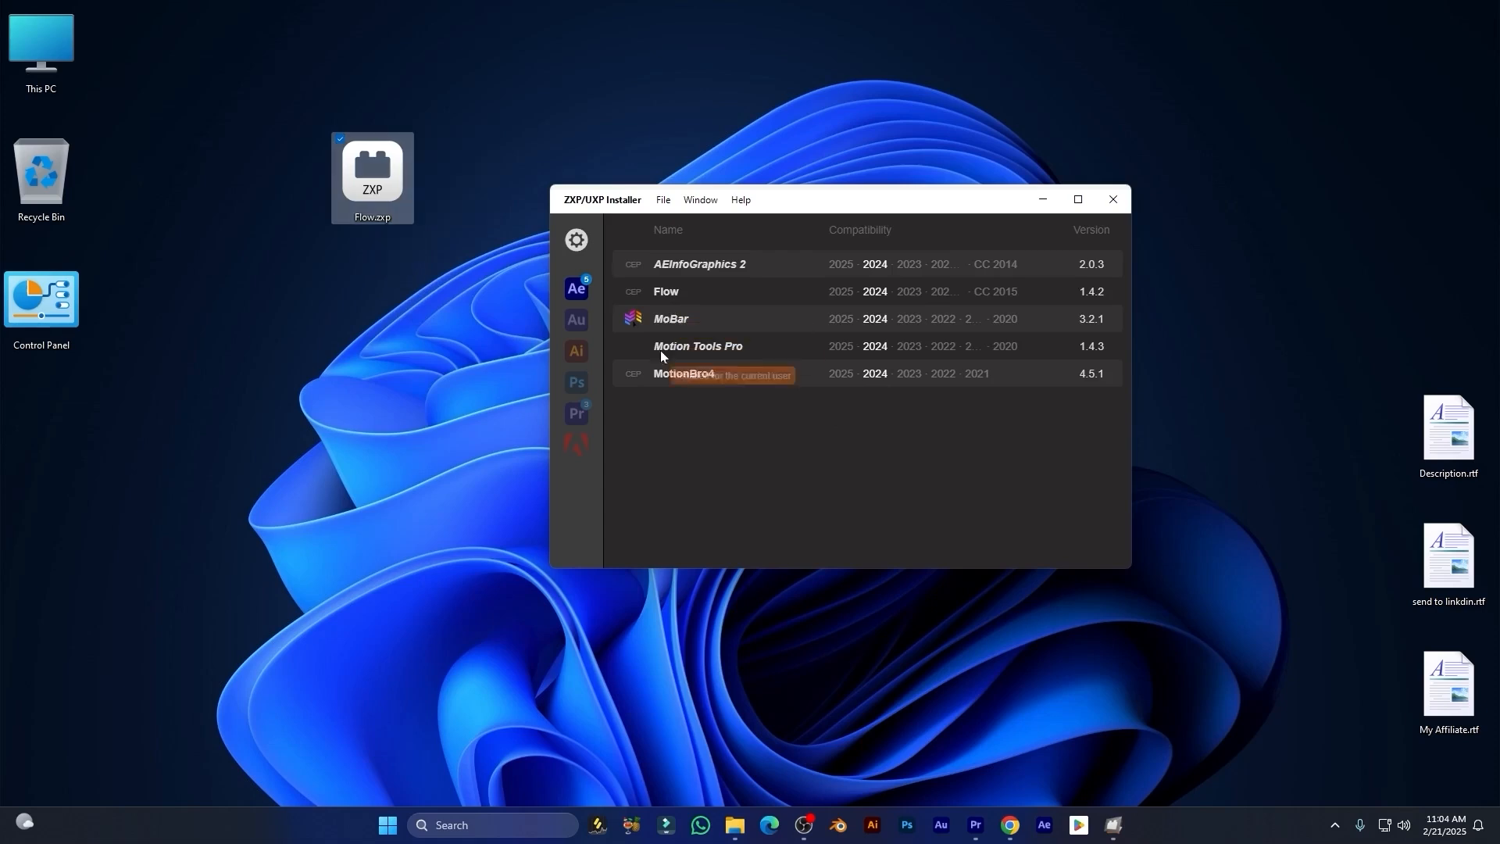
Step: Reveal the installed Flow extension's folder in Explorer from the installer
left_click(696, 294)
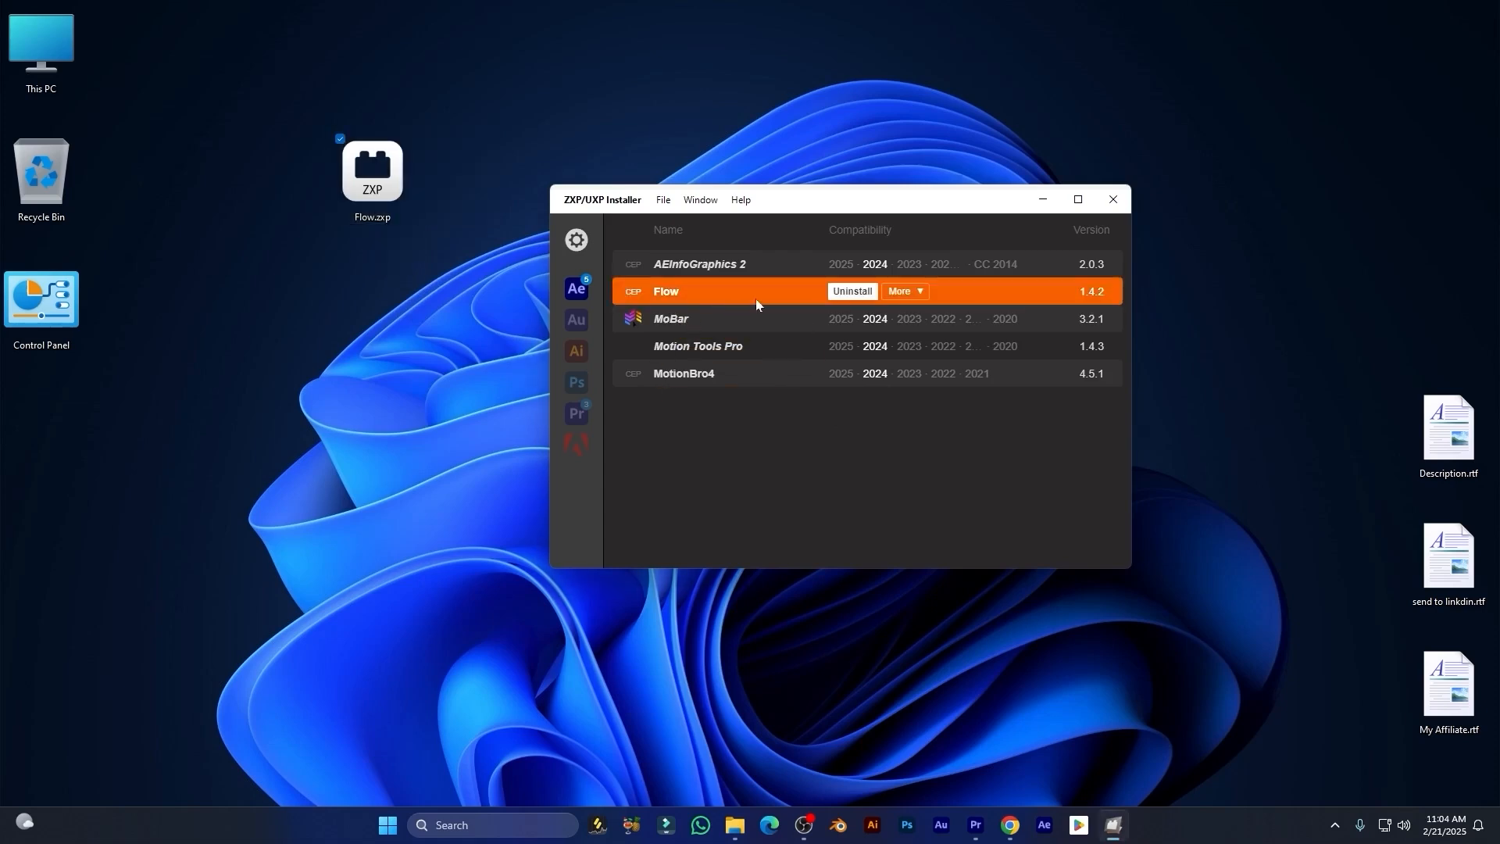
left_click(907, 292)
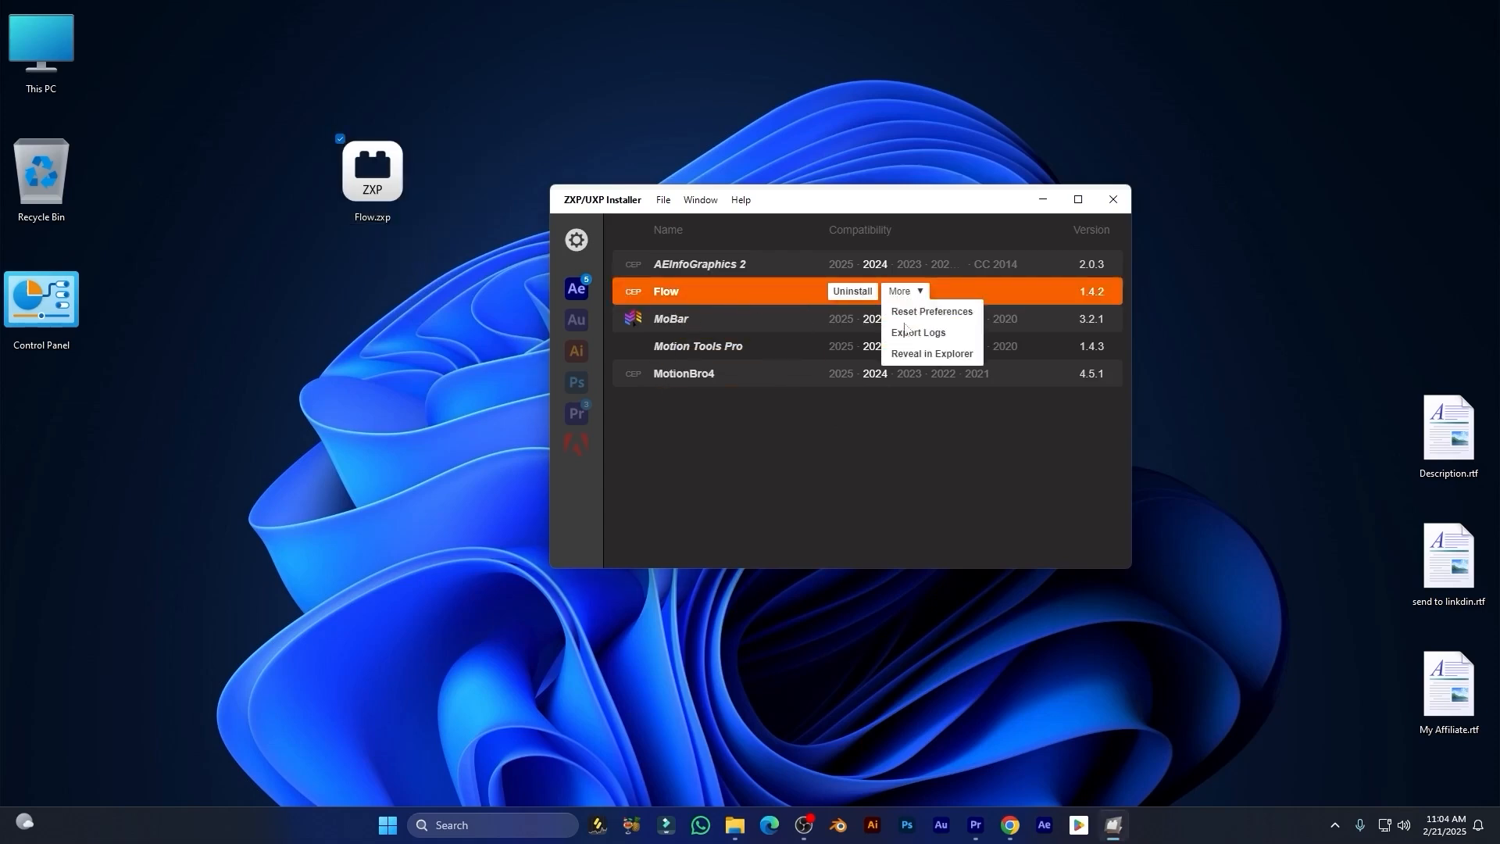
left_click(906, 292)
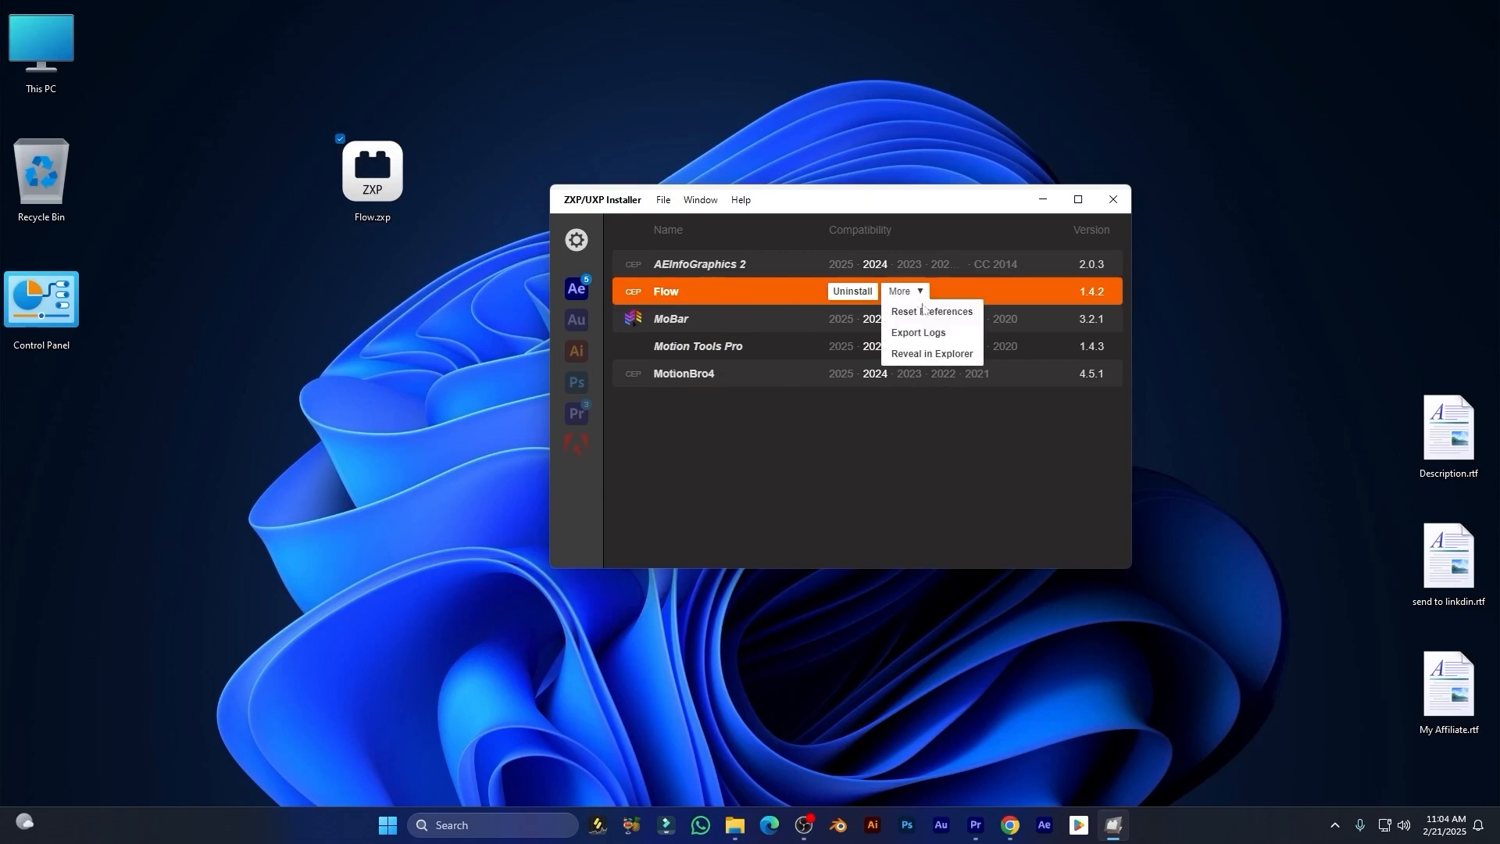
left_click(933, 354)
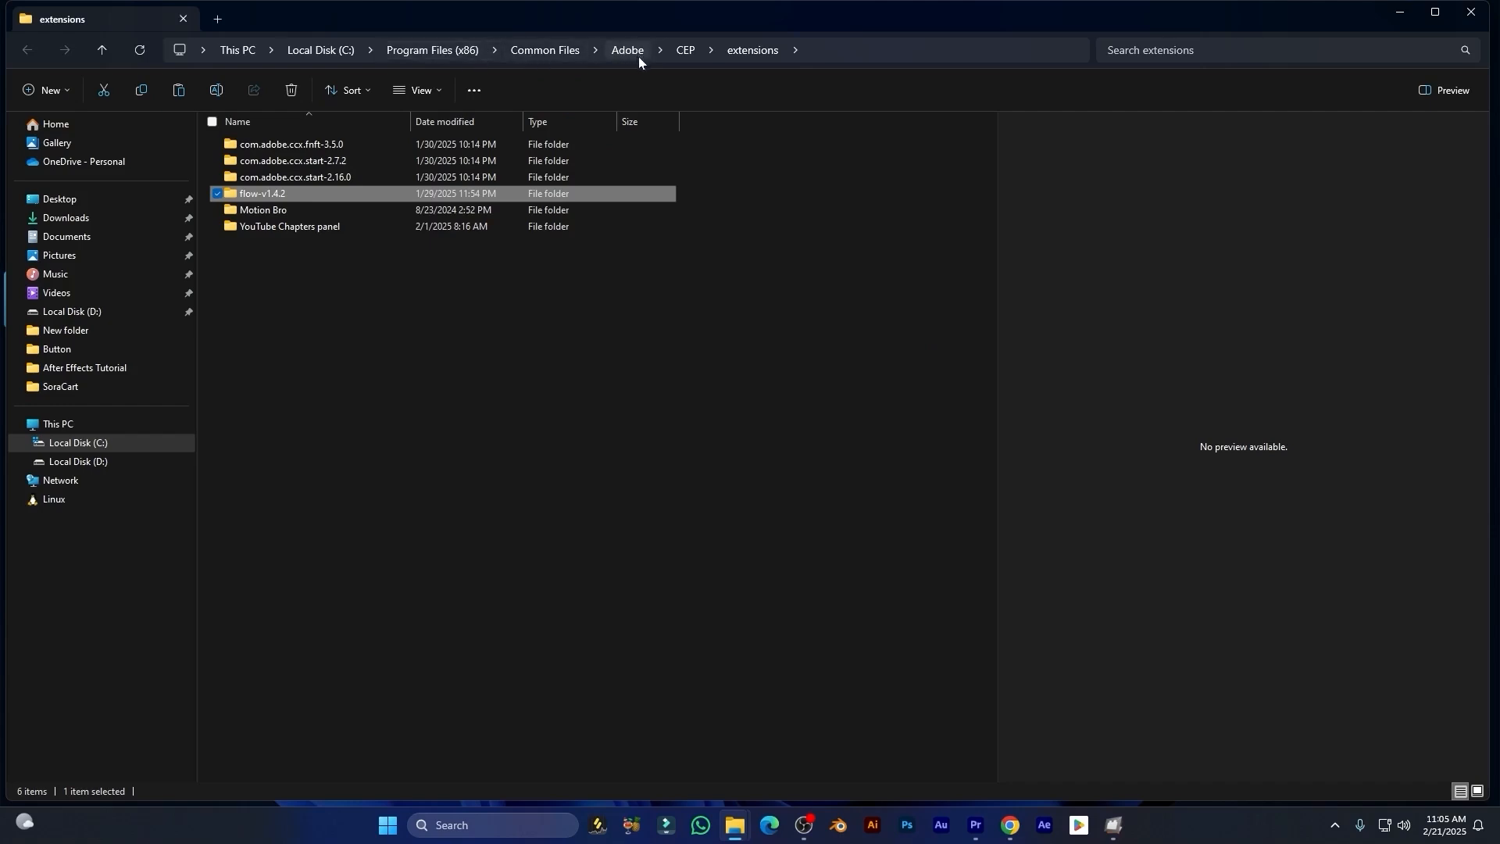
Step: Copy the flow-v1.4.2 folder from the downloaded zip archive
left_click(610, 375)
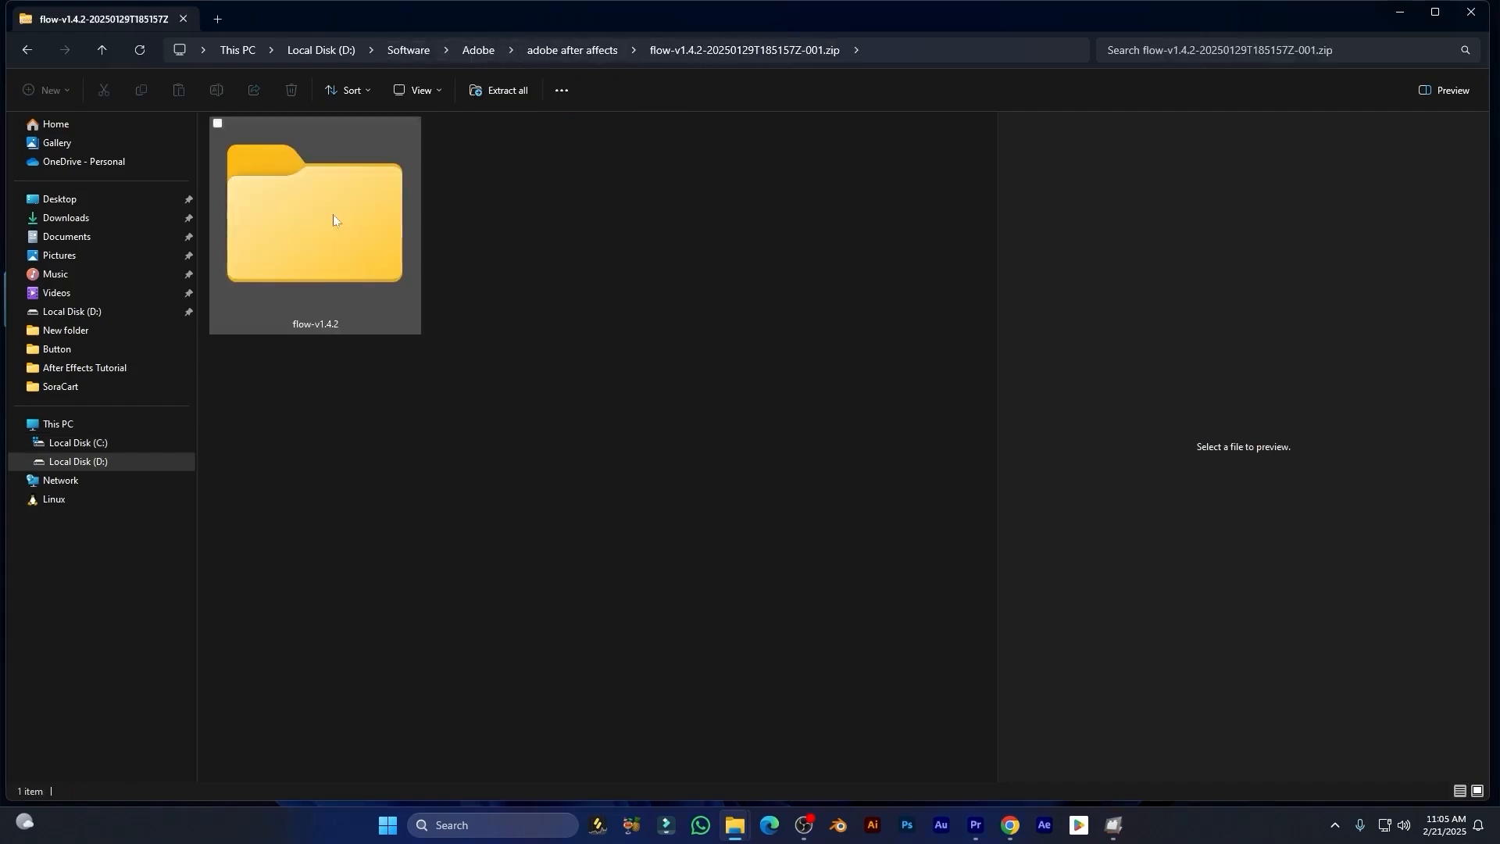
left_click(333, 214)
right_click(301, 205)
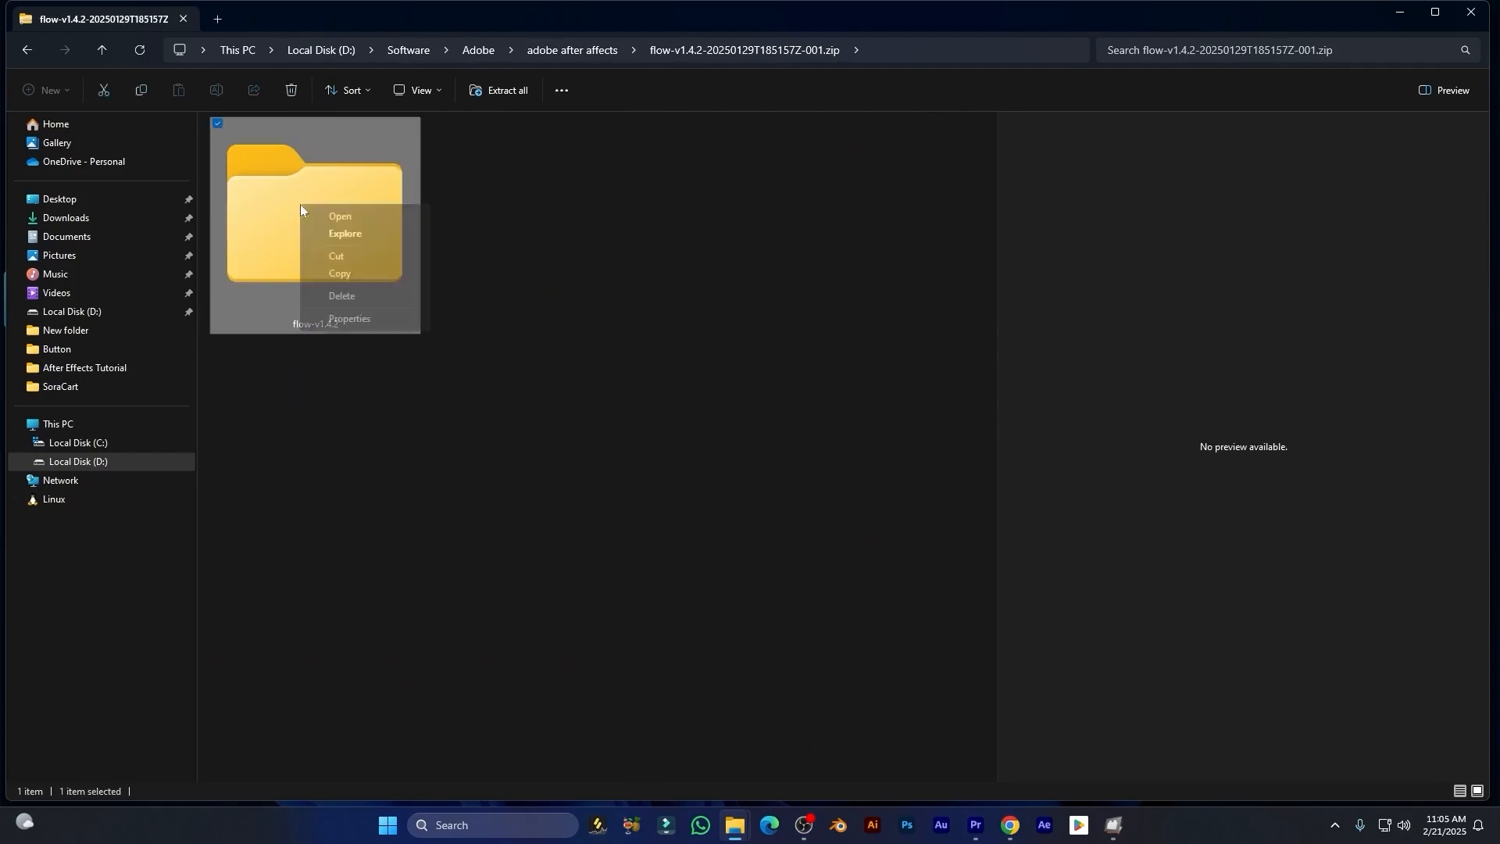
left_click(358, 274)
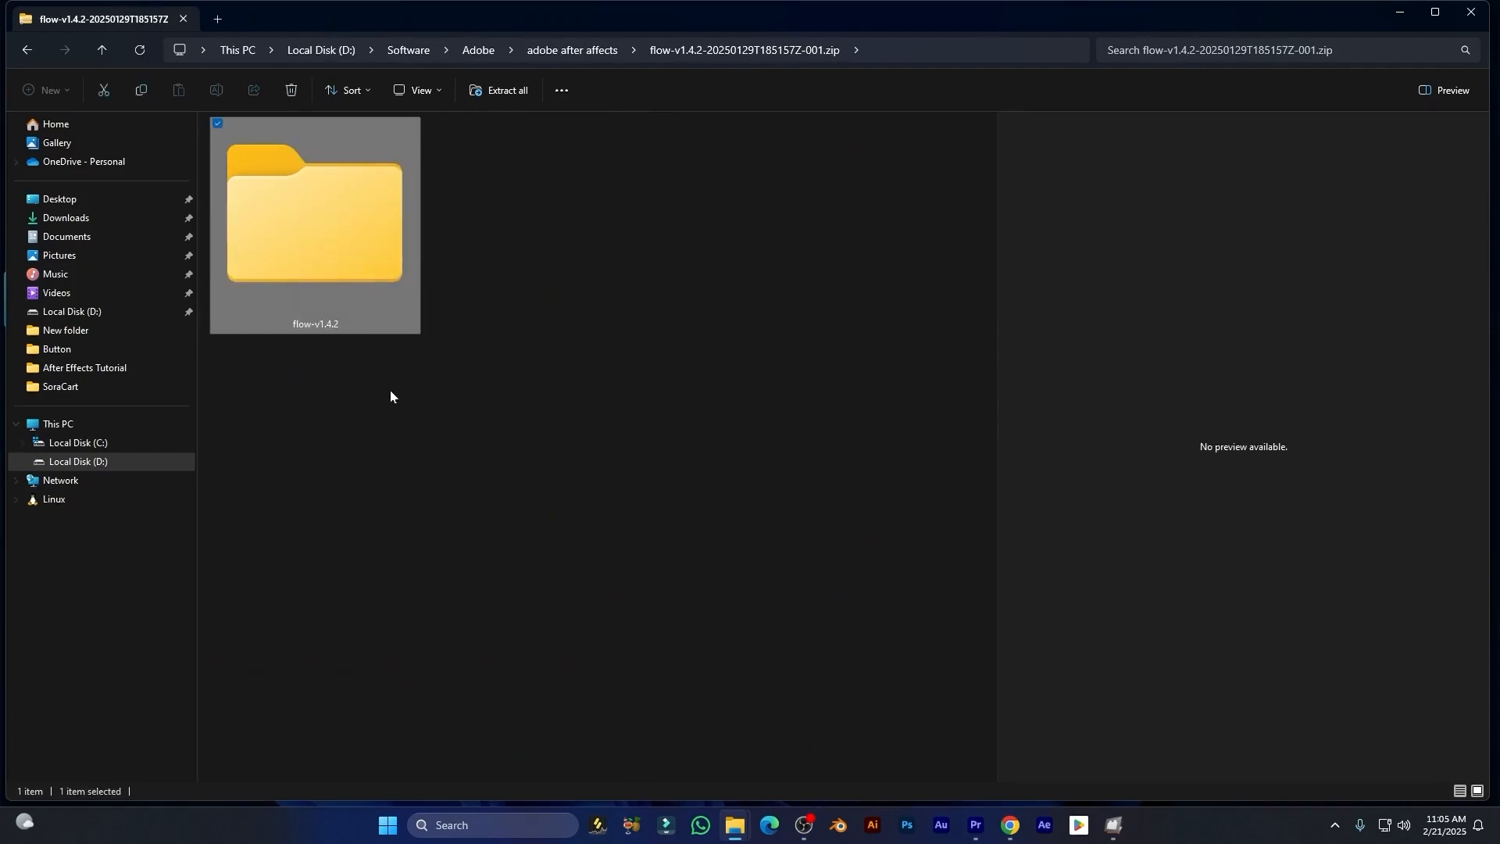
Step: Paste the flow-v1.4.2 folder into C:\Program Files (x86)\Common Files\Adobe\CEP\extensions
left_click(101, 444)
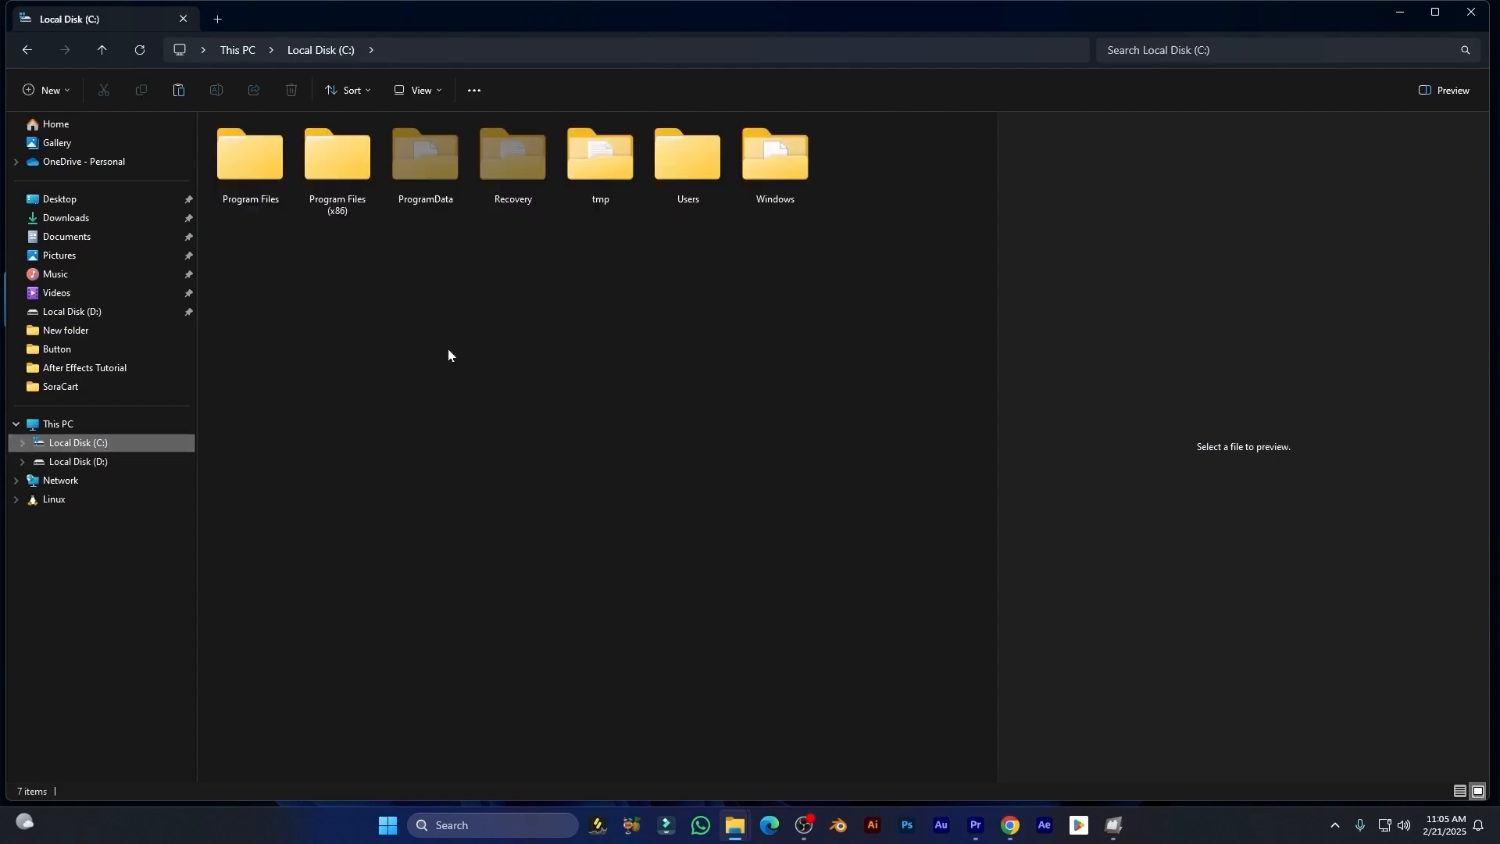
double_click(337, 160)
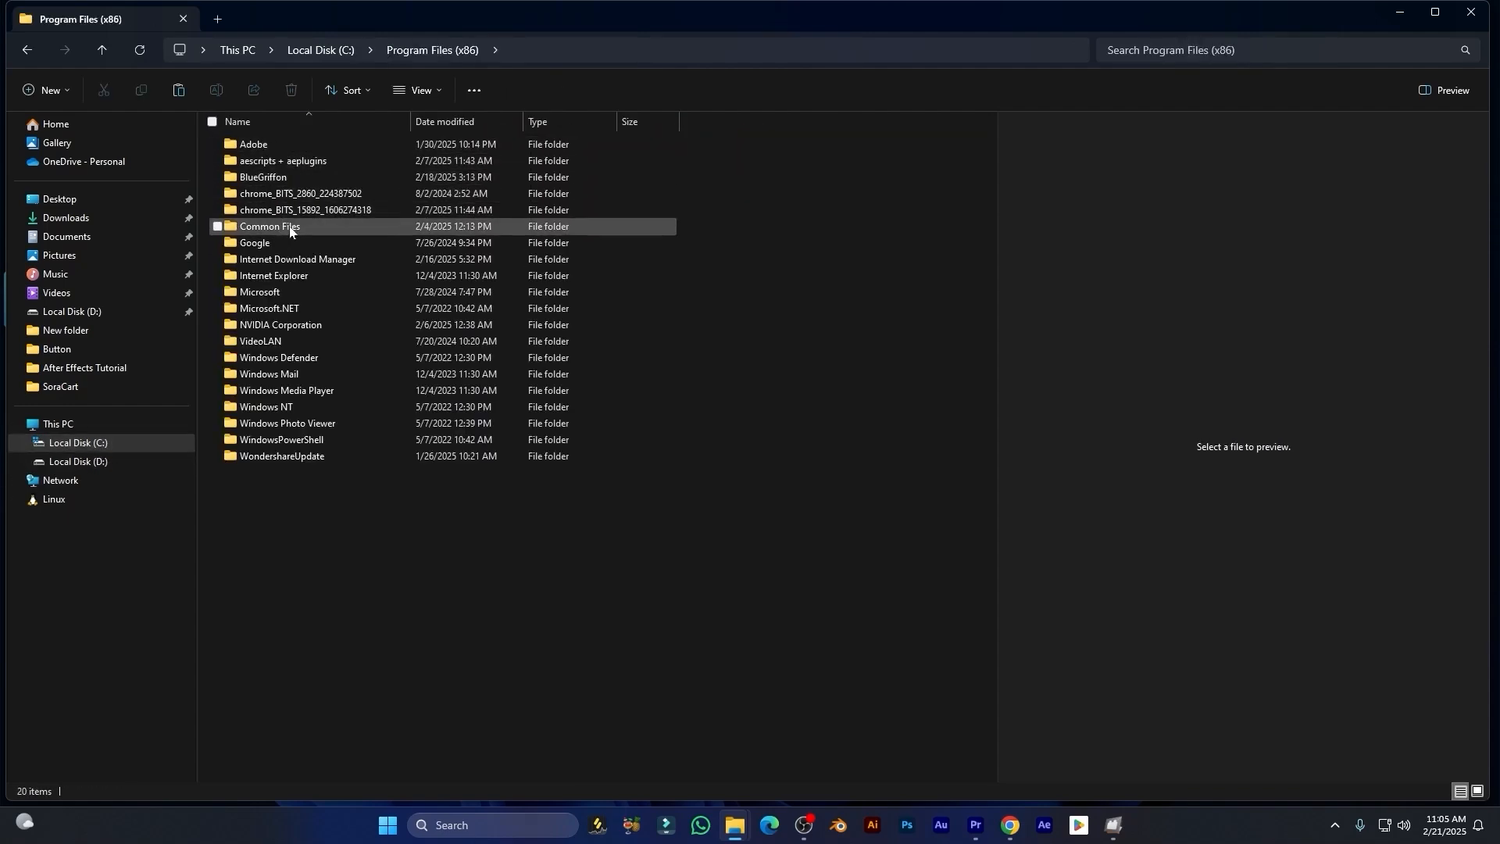
double_click(288, 230)
double_click(251, 145)
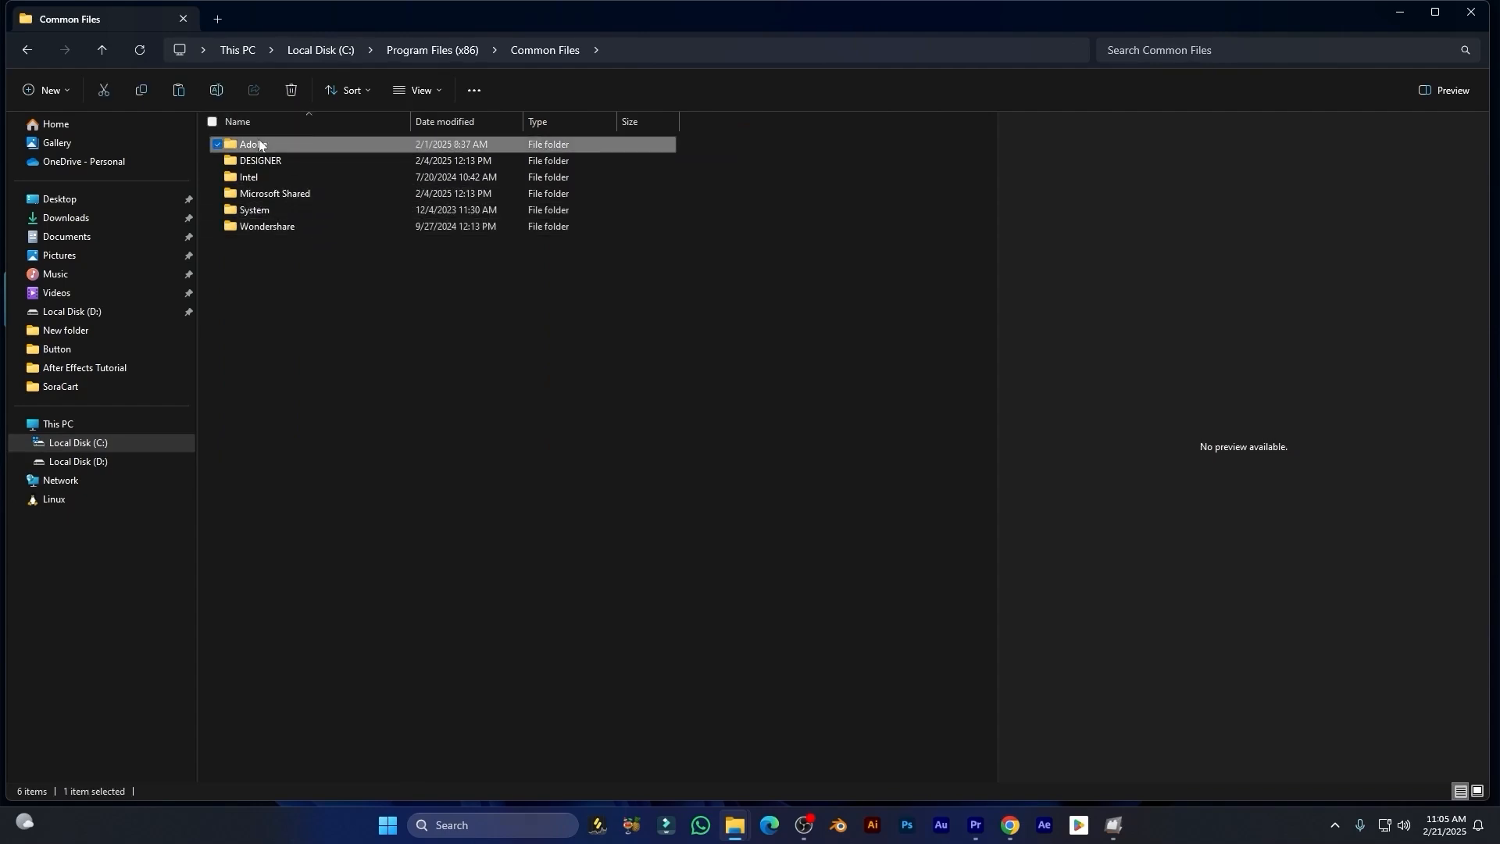
double_click(269, 260)
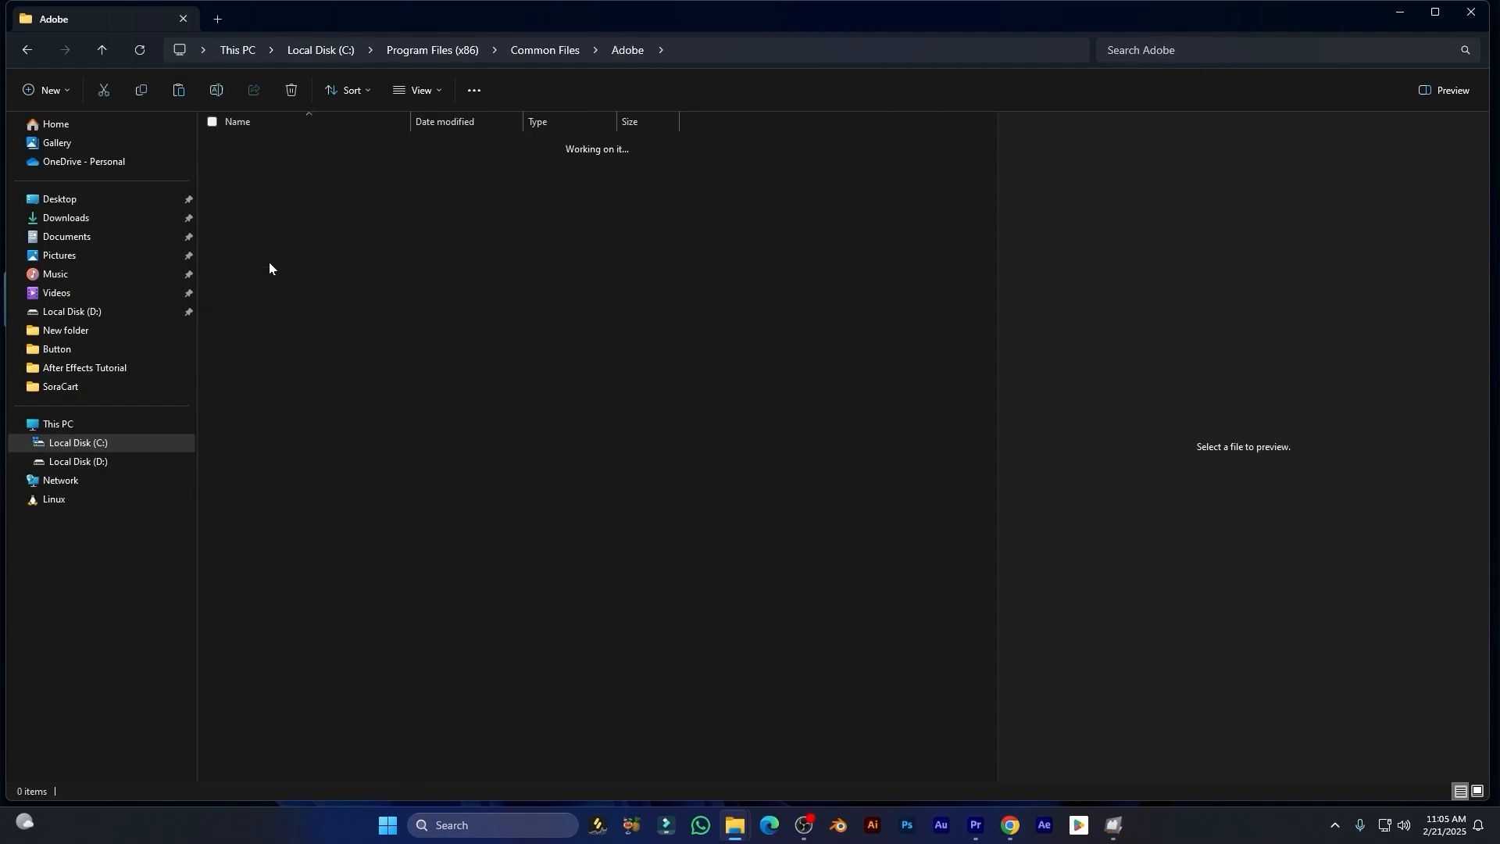
double_click(268, 143)
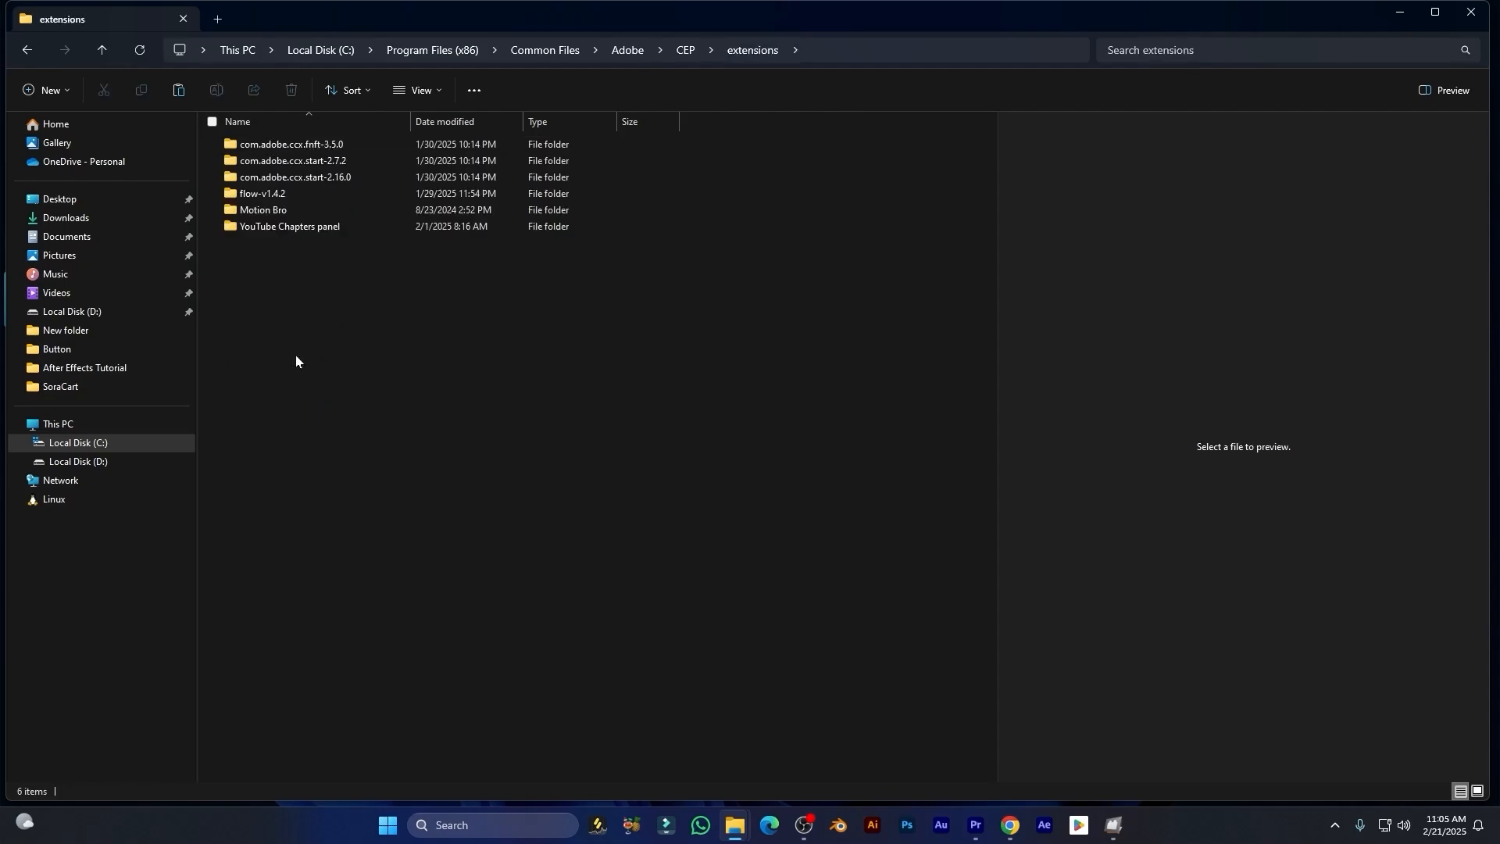
left_click(330, 473)
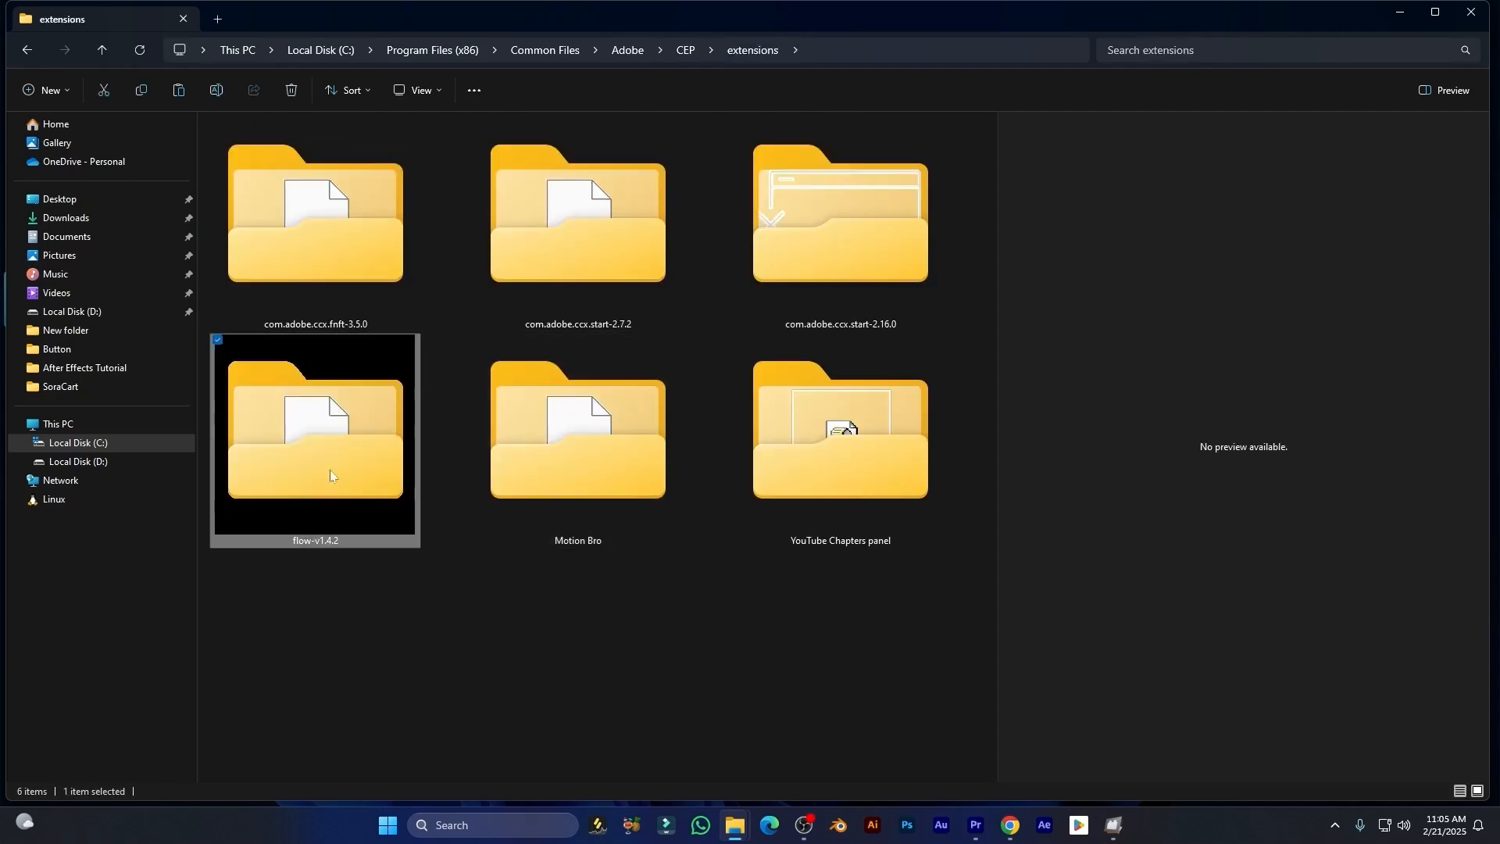
left_click(460, 600)
right_click(465, 624)
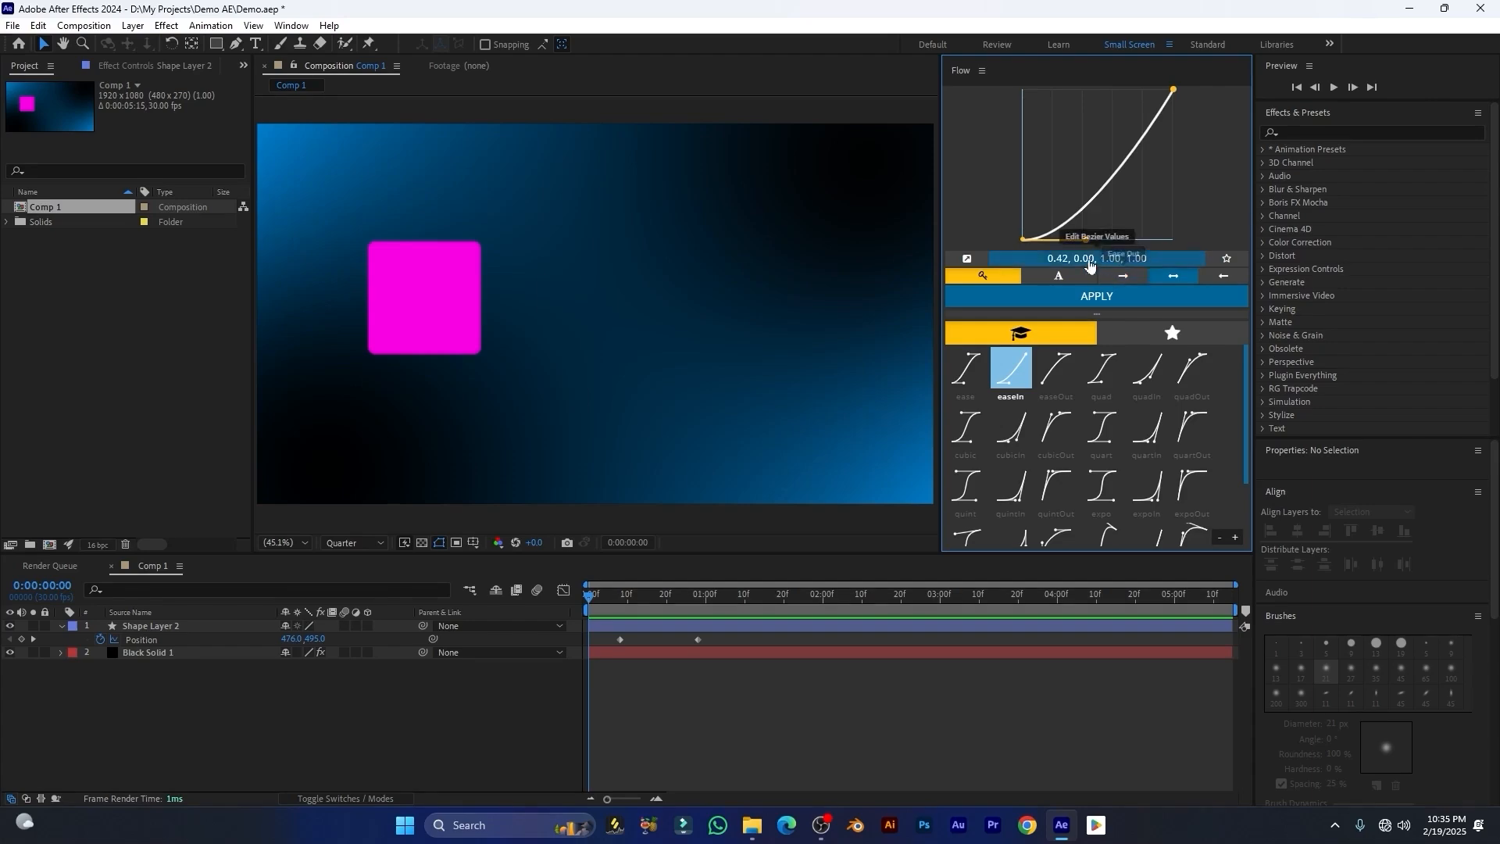
Step: Undock the Flow panel into a floating window and reposition it over the composition
left_click(291, 25)
mouse_move(508, 90)
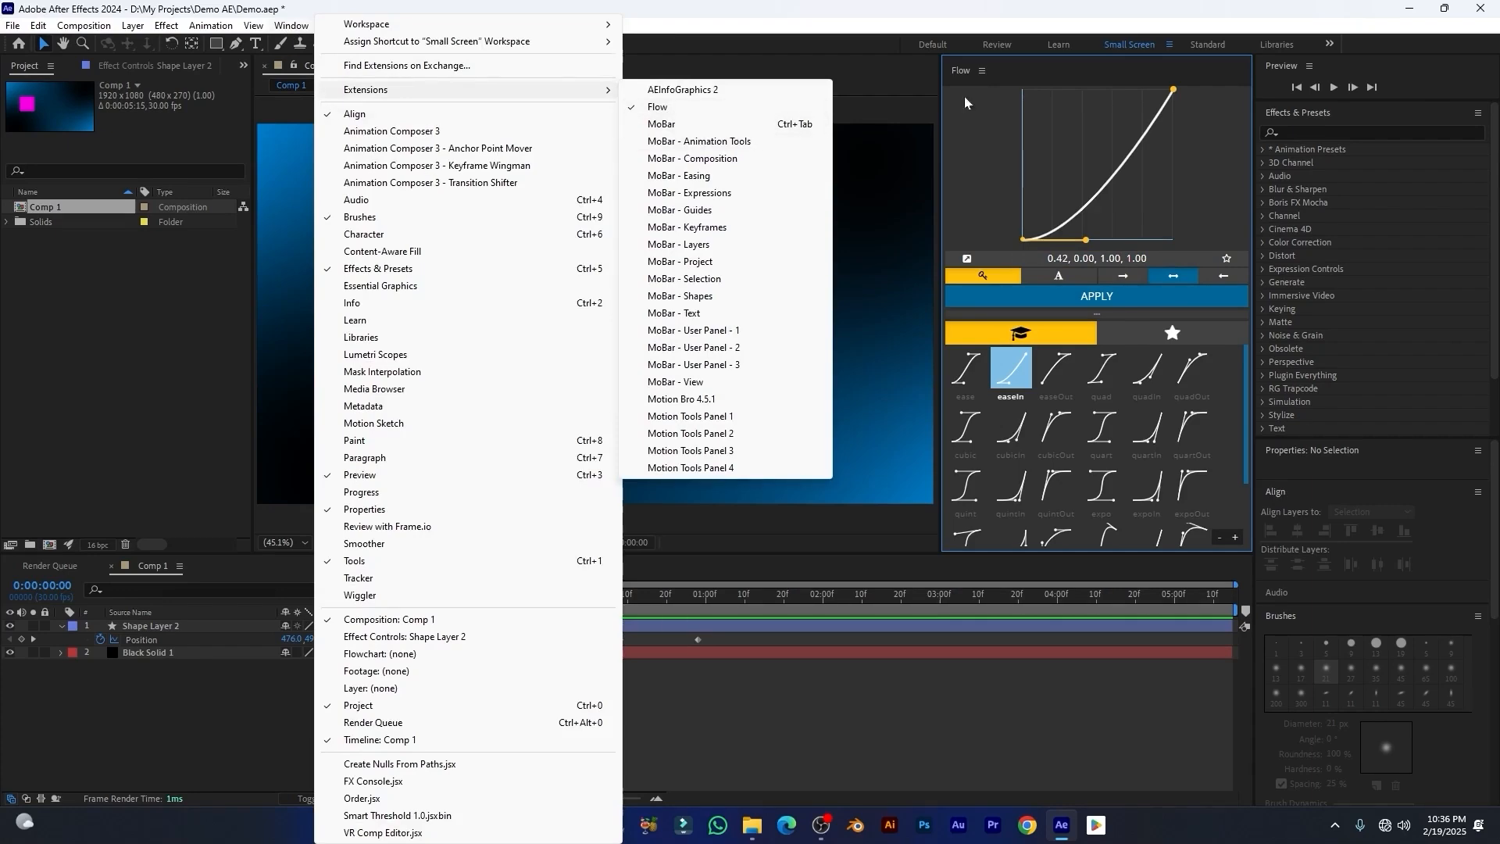
left_click(982, 71)
left_click(982, 71)
left_click(982, 71)
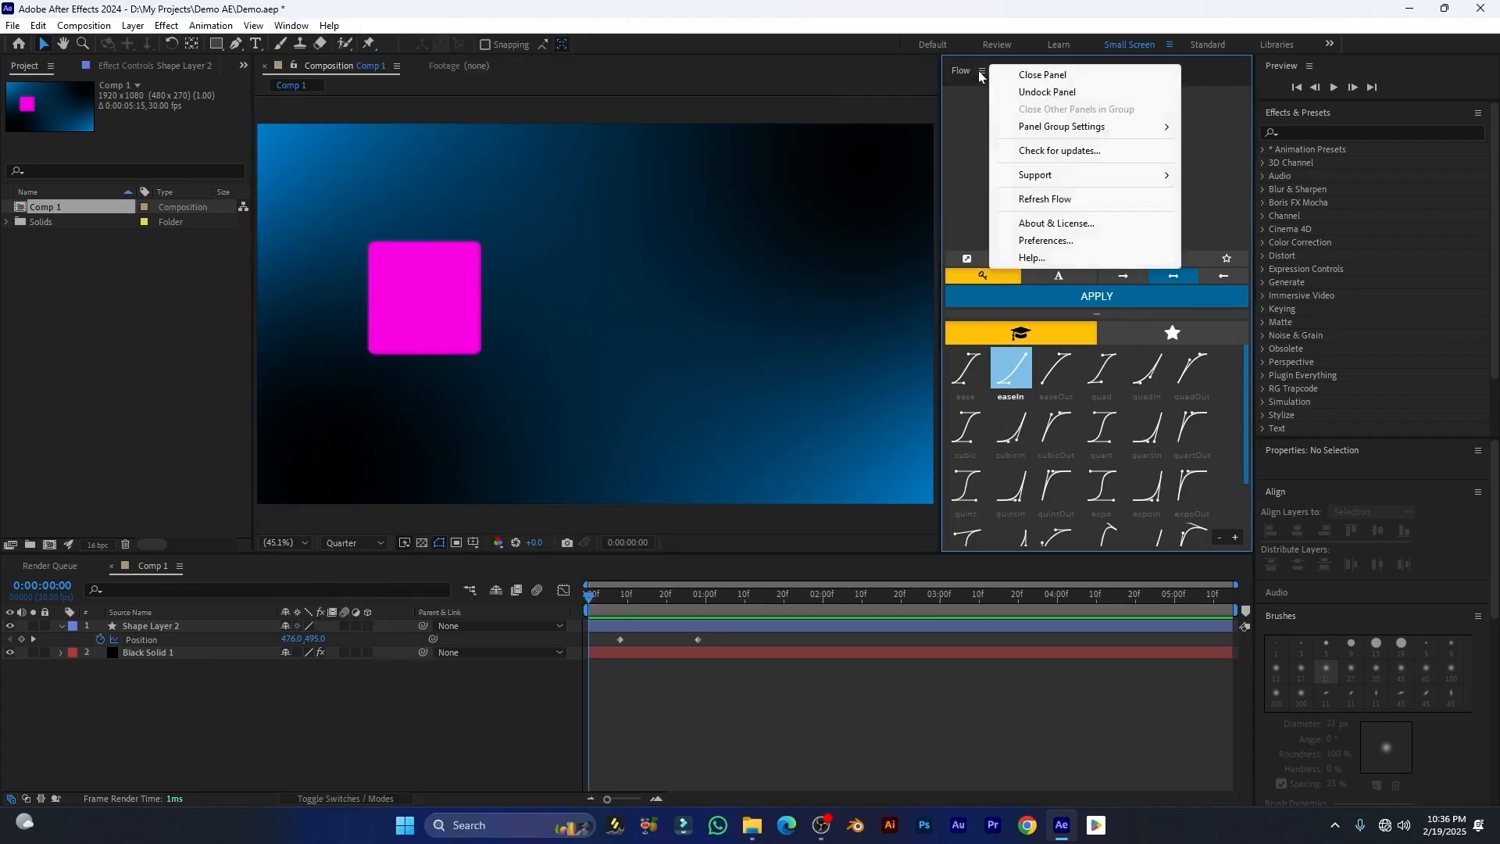
left_click(1047, 92)
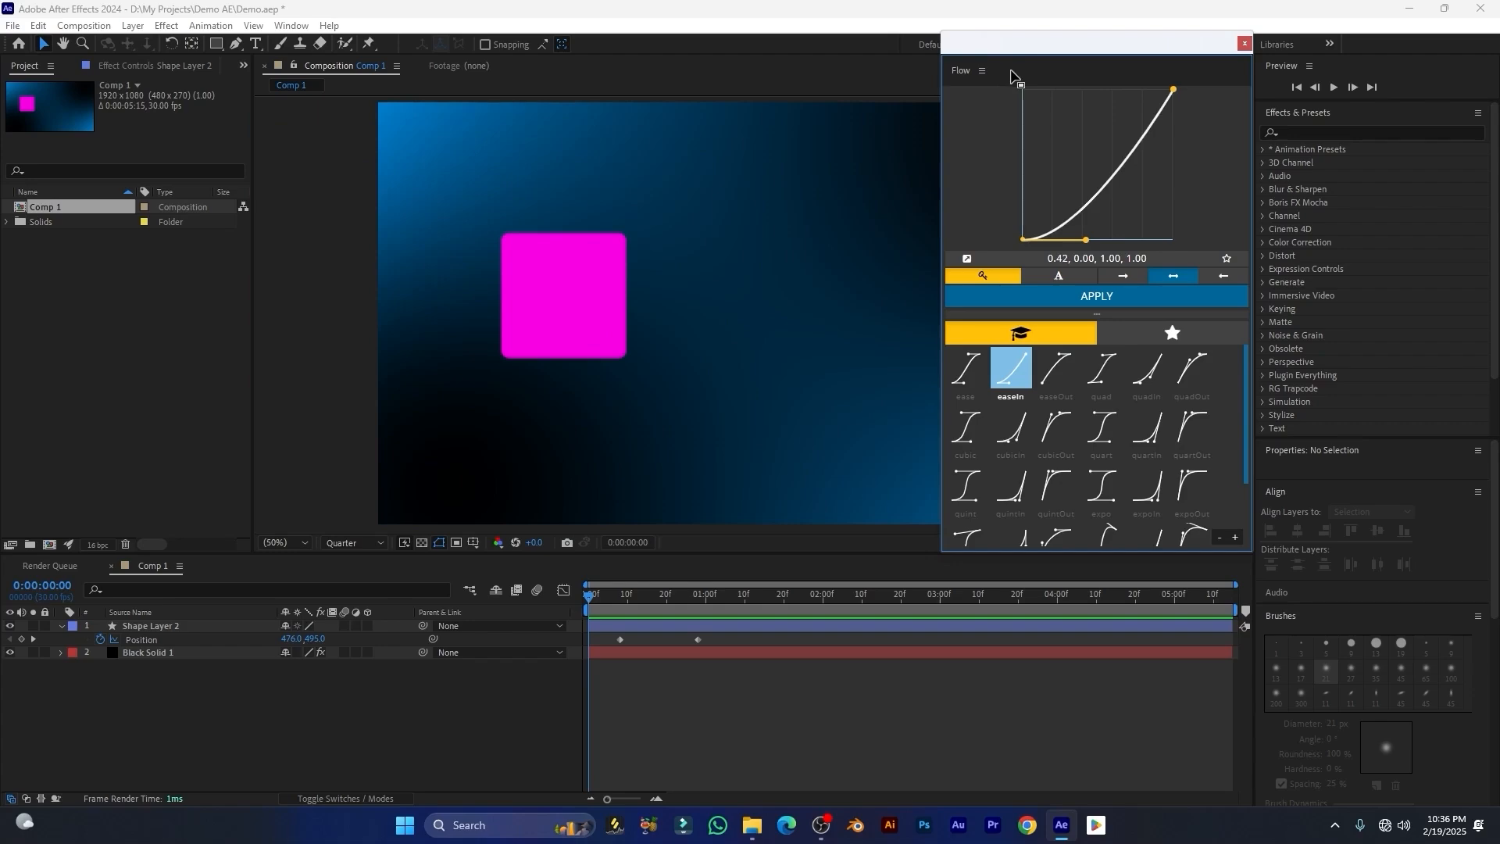
mouse_move(1012, 76)
left_mouse_down()
mouse_move(1067, 67)
mouse_move(538, 66)
mouse_move(986, 101)
mouse_move(990, 76)
left_mouse_up()
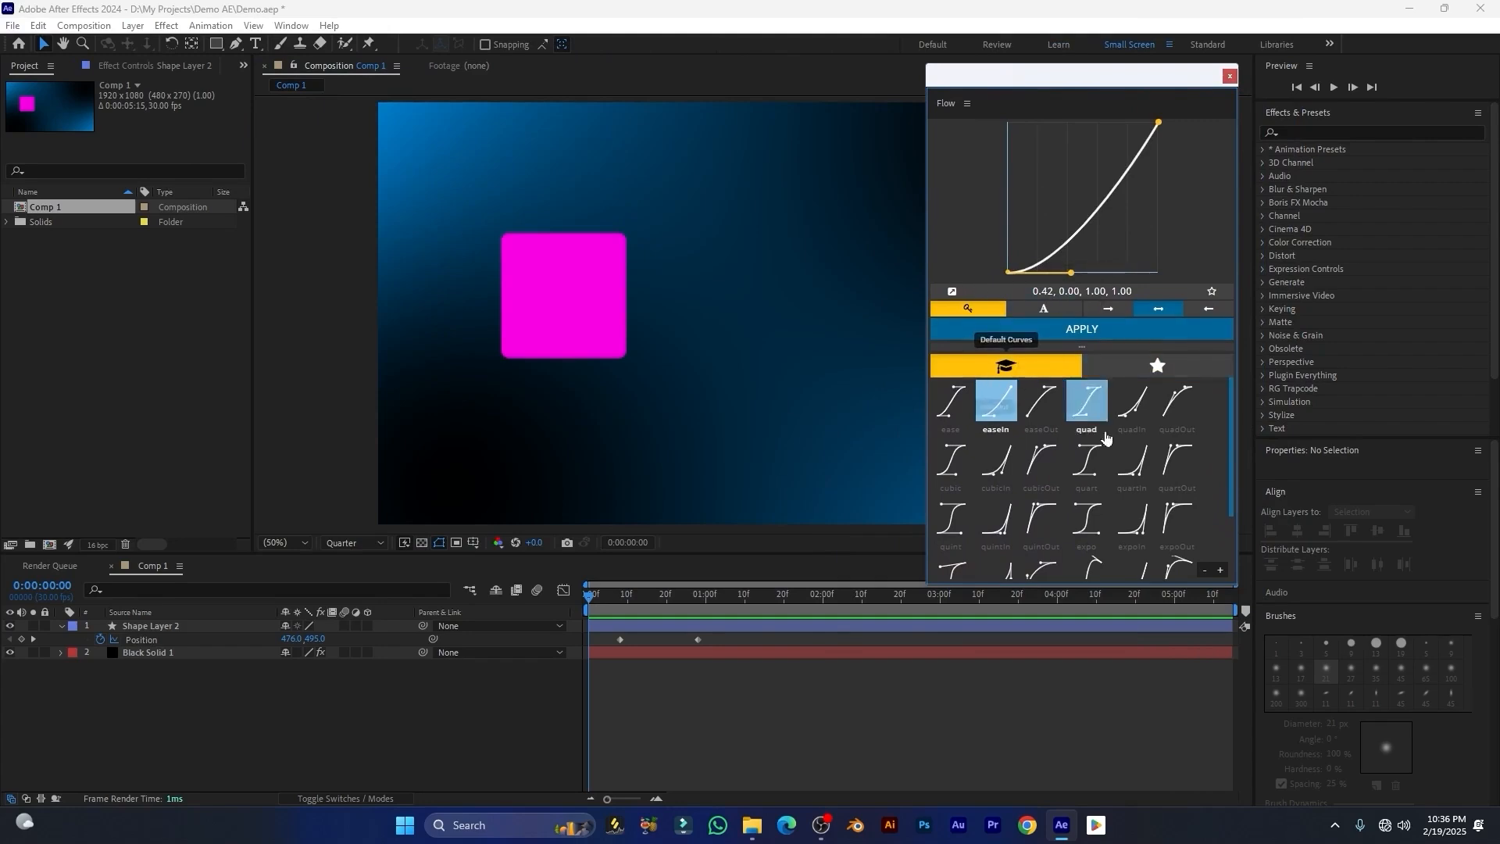
Step: Explore Flow's default curve presets and the user curves library
mouse_move(1233, 464)
left_mouse_down()
mouse_move(1231, 536)
mouse_move(1231, 442)
mouse_move(1222, 476)
left_mouse_up()
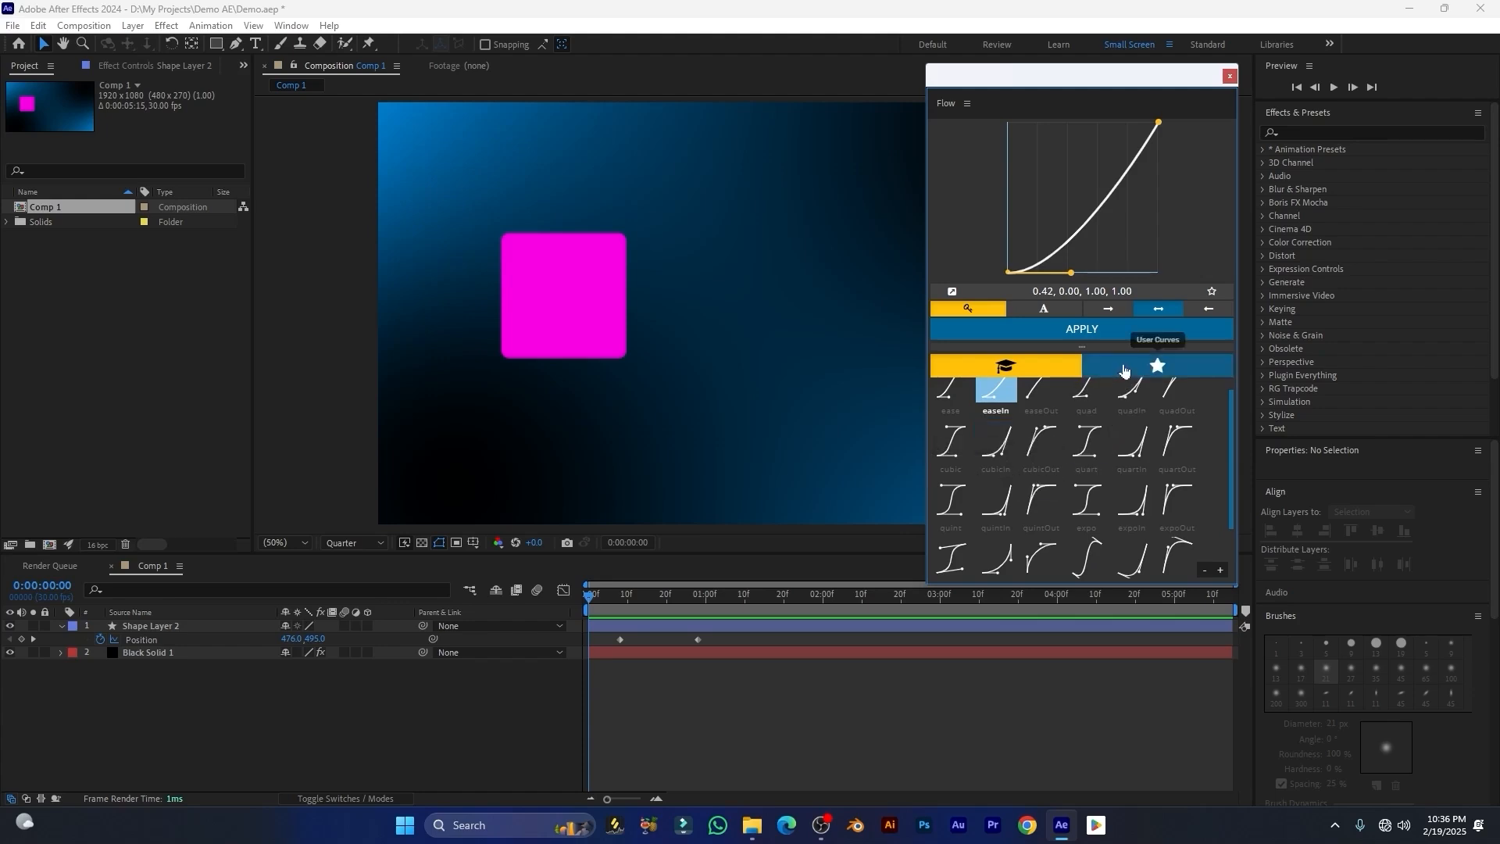
left_click(1156, 367)
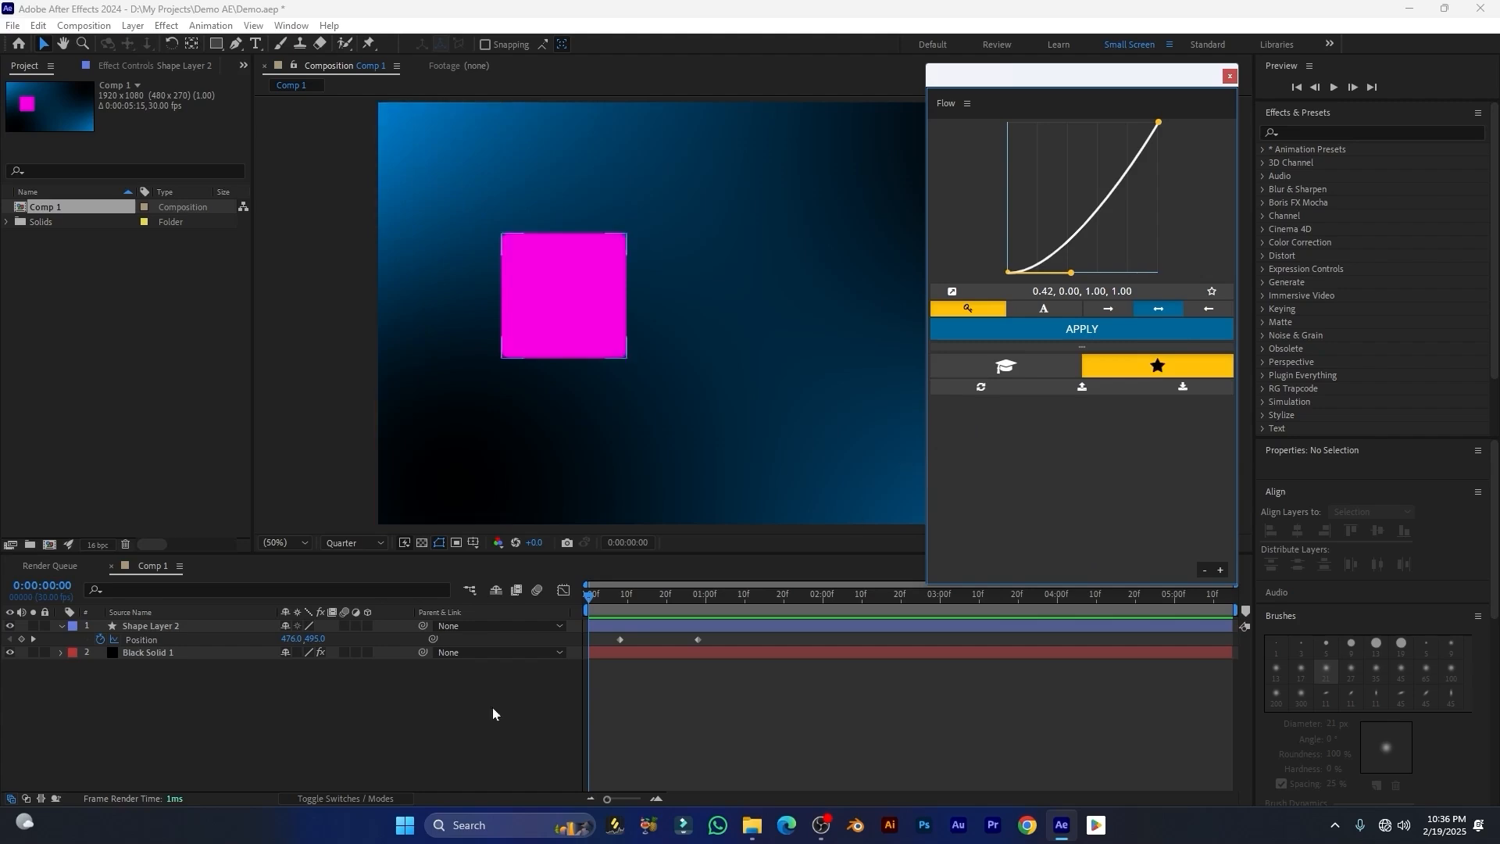
left_click(166, 628)
left_click(183, 640)
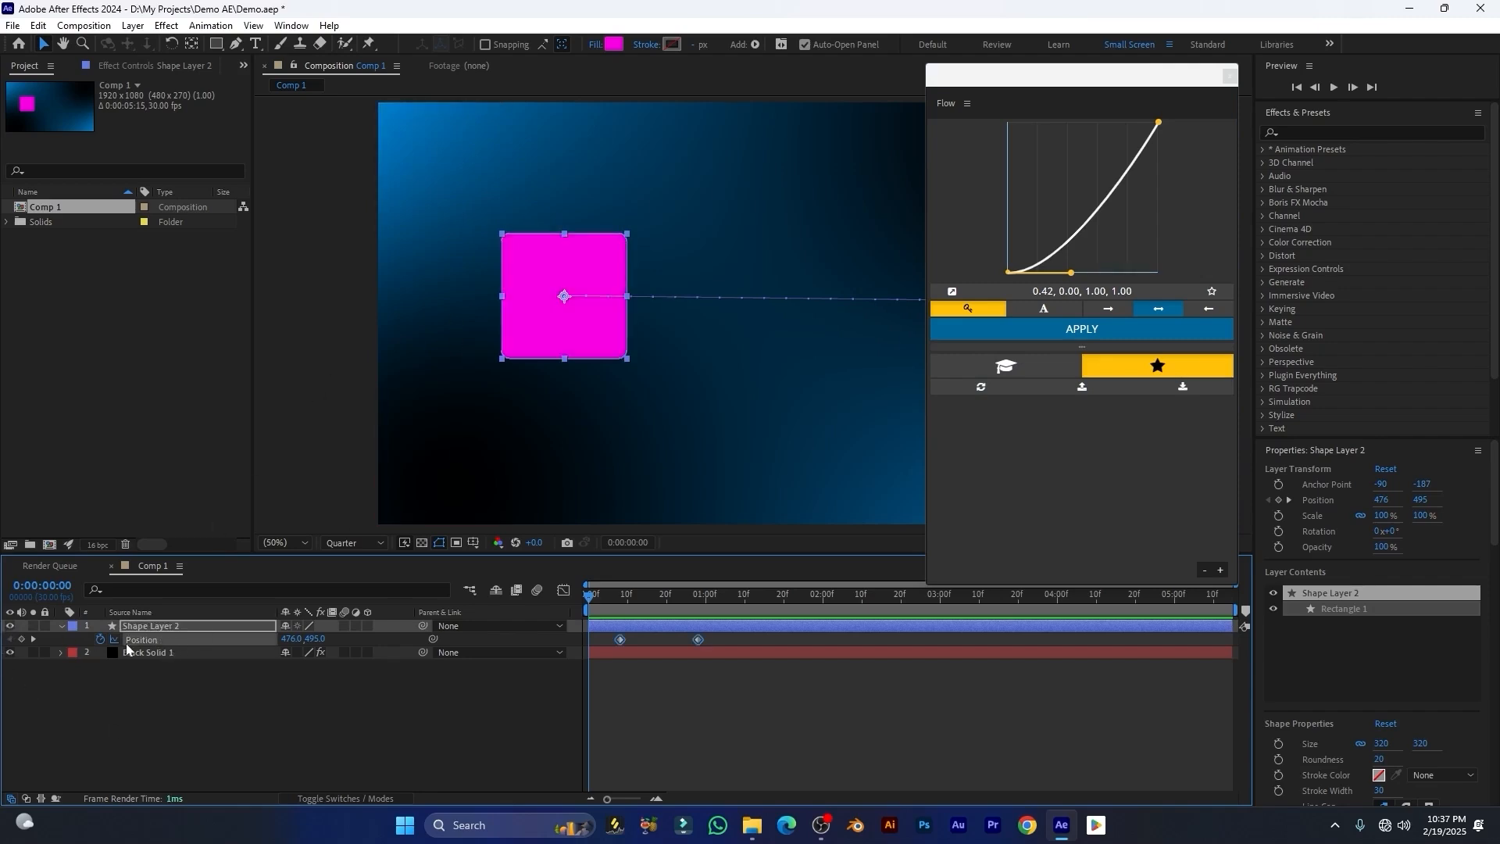
mouse_move(635, 616)
left_mouse_down()
mouse_move(613, 613)
mouse_move(657, 622)
mouse_move(617, 622)
left_mouse_up()
left_click(15, 656)
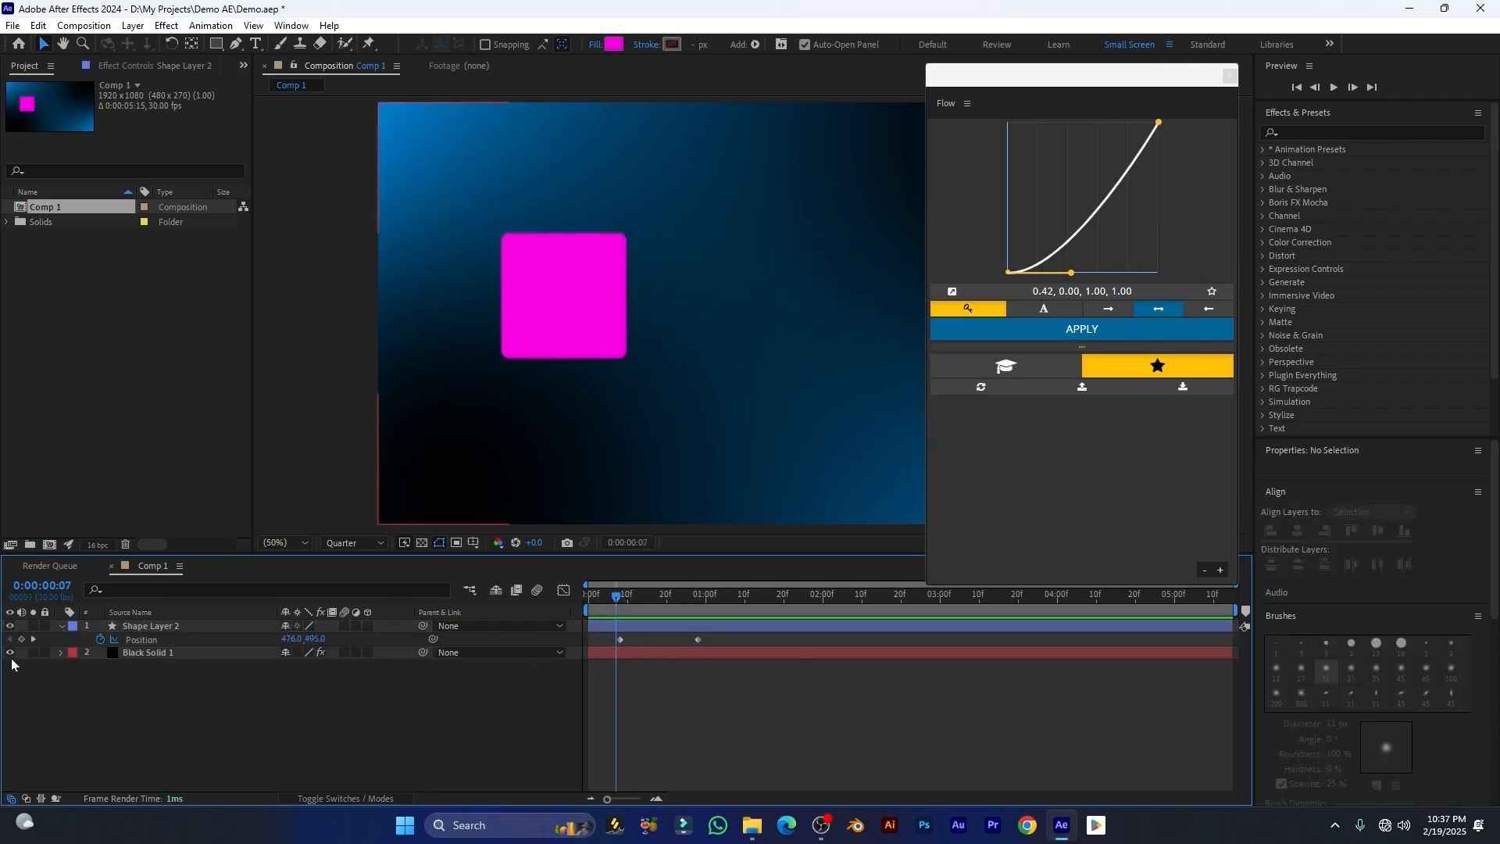
left_click(1067, 367)
Step: Select both Position keyframes of Shape Layer 2 and apply the easeOut preset after trying ease and easeIn
left_click_drag(711, 637, 582, 668)
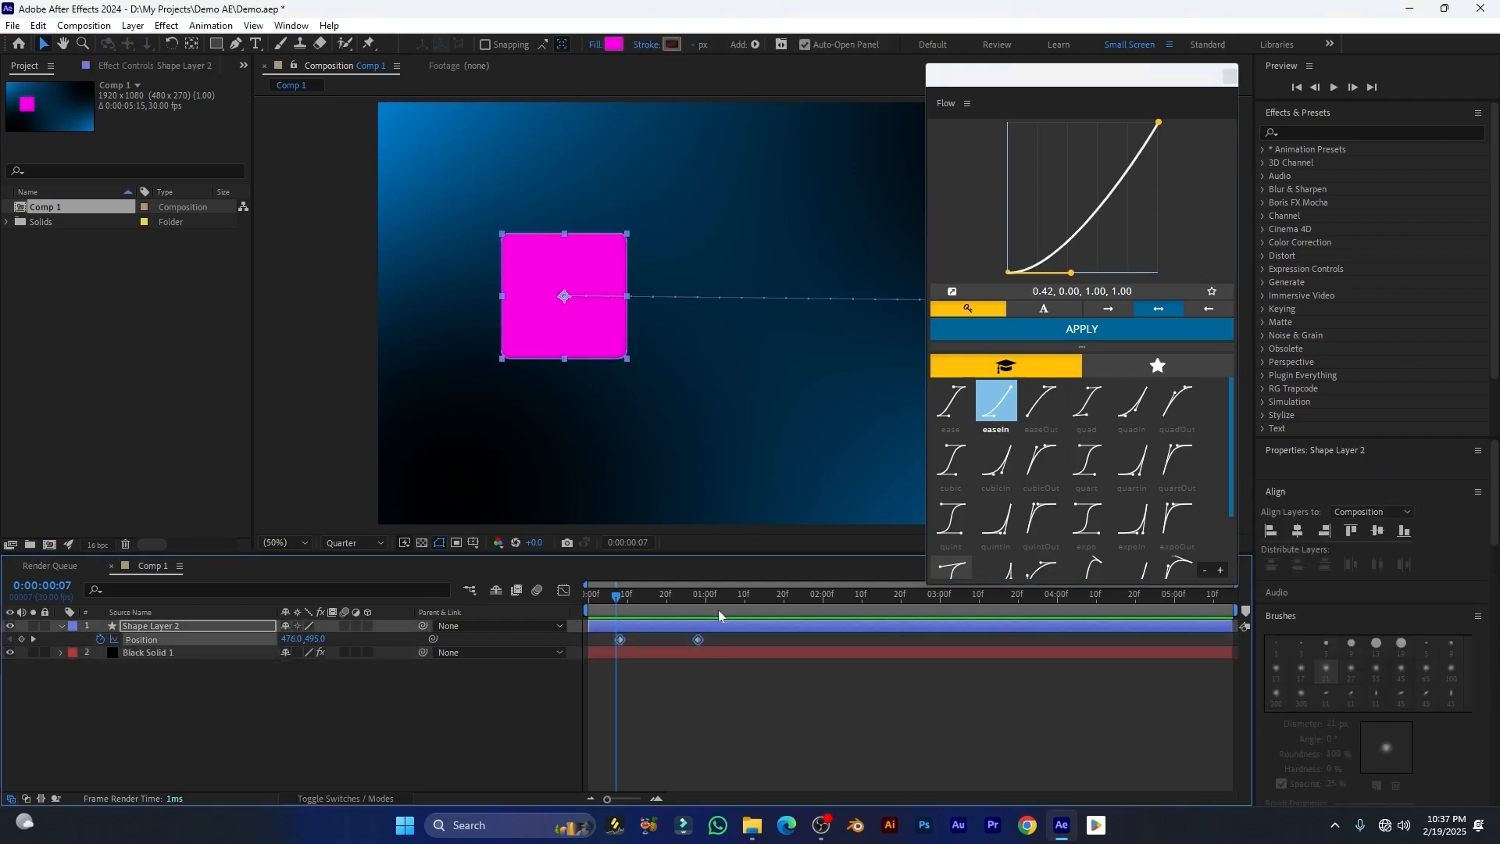
left_click(951, 401)
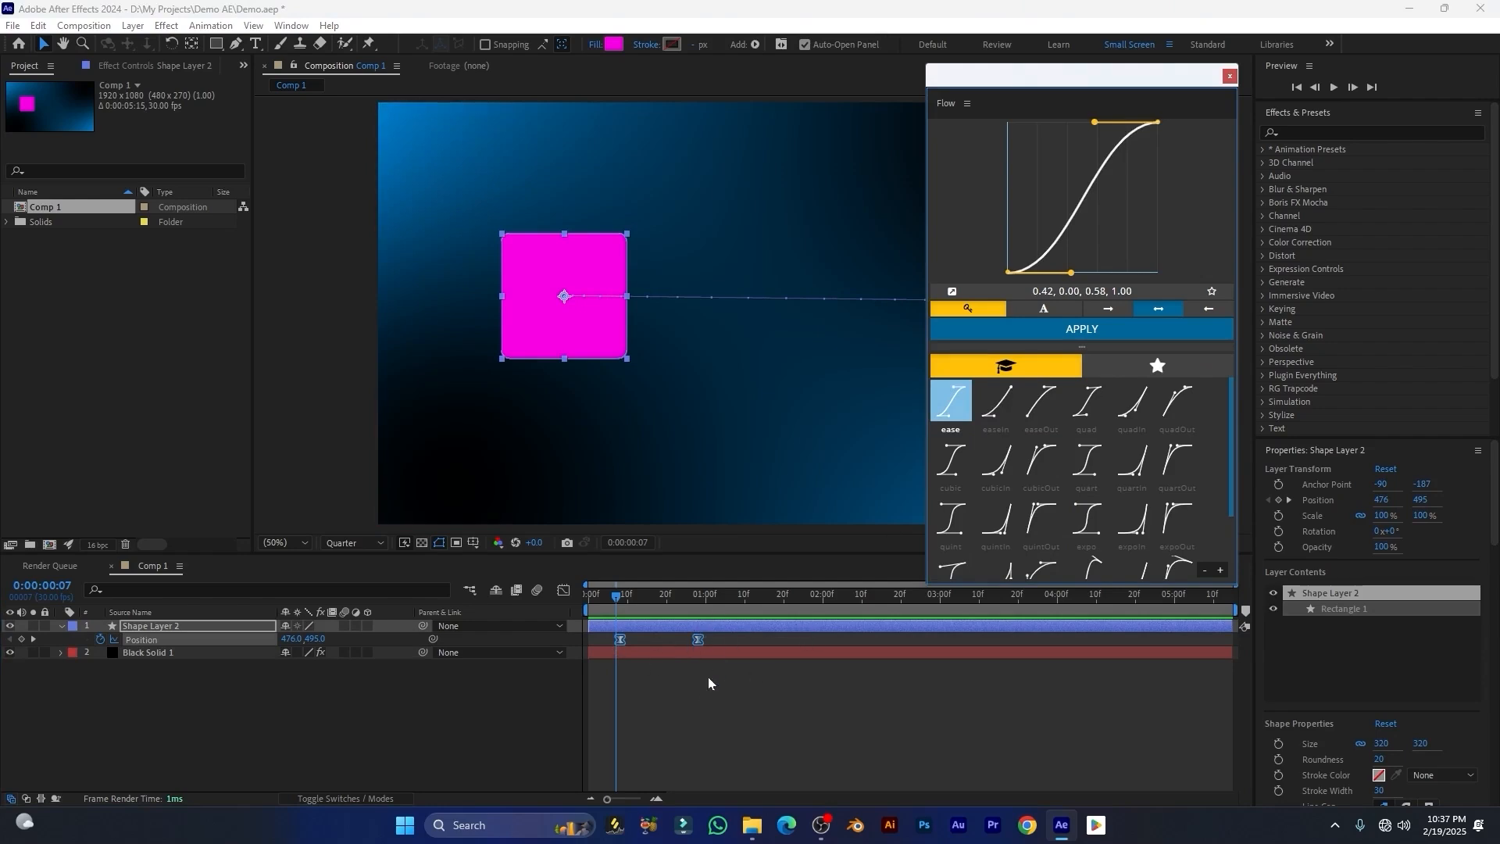
left_click(1000, 400)
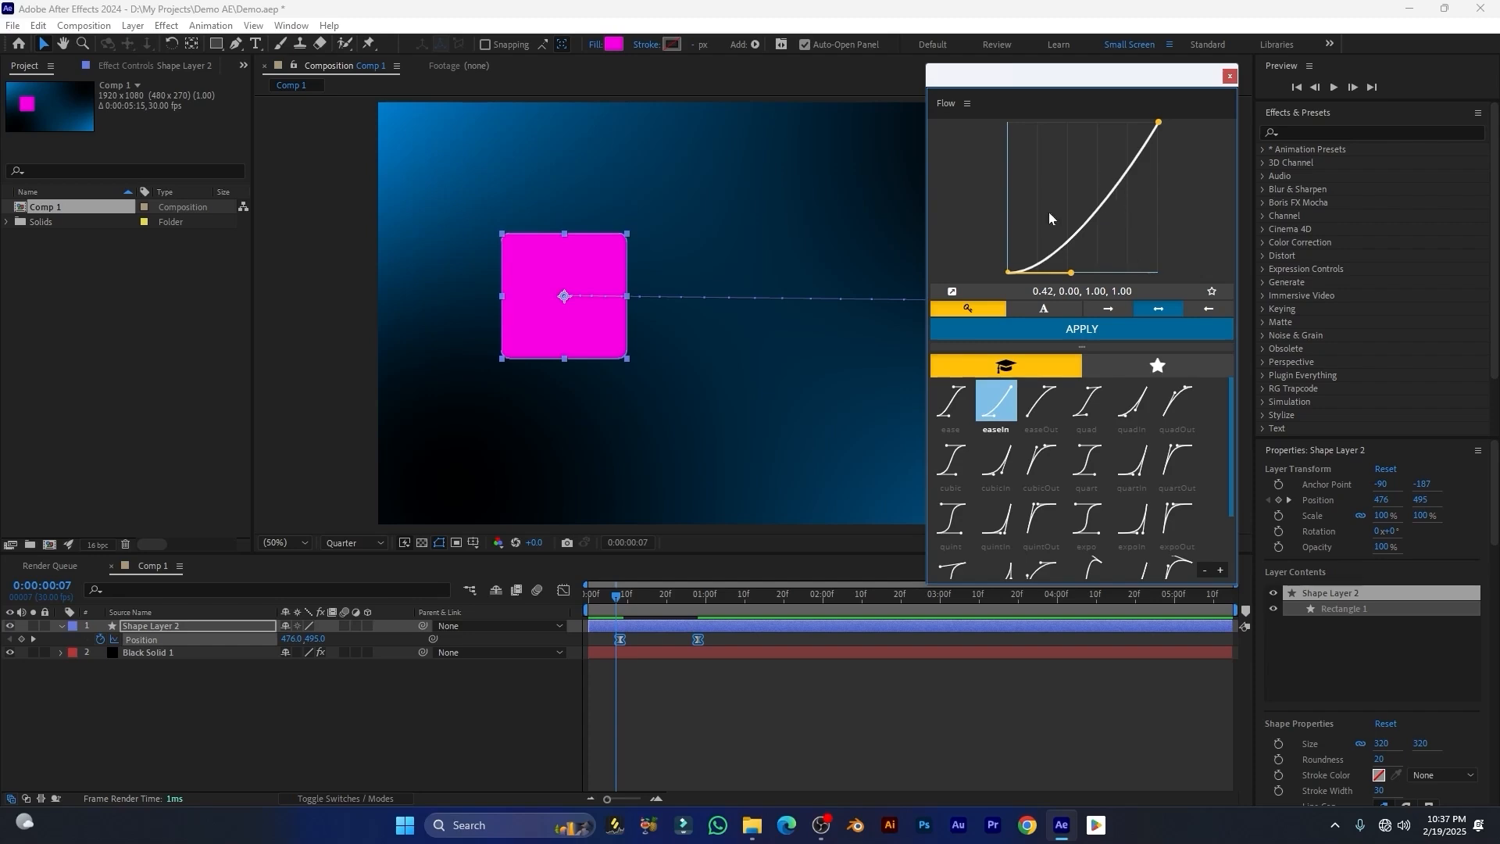
left_click(1041, 401)
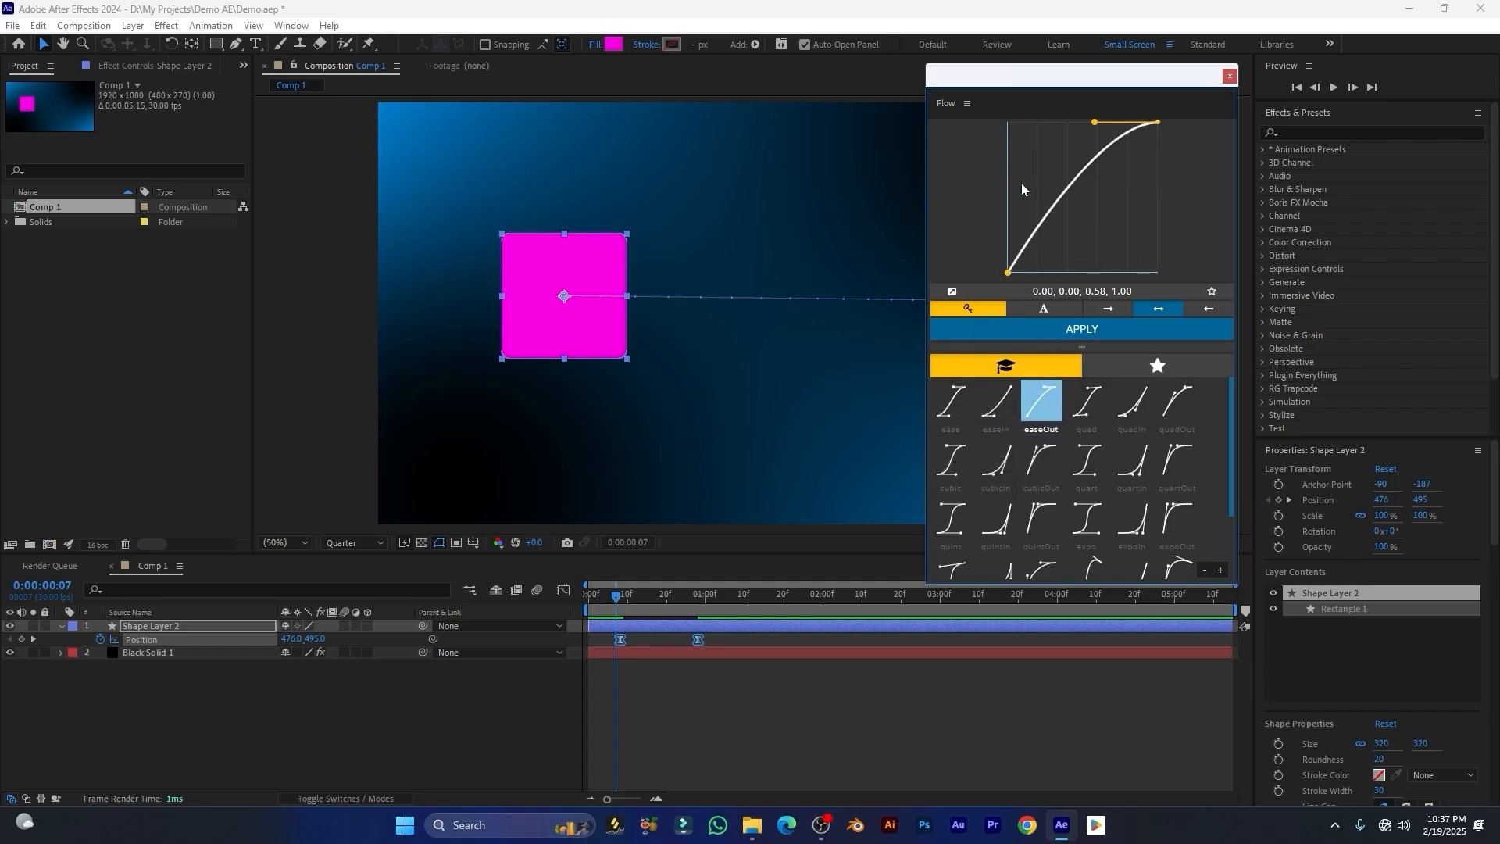
Step: Open Flow's preferences and review the Appearance and Behaviour options before closing the dialog
left_click(967, 107)
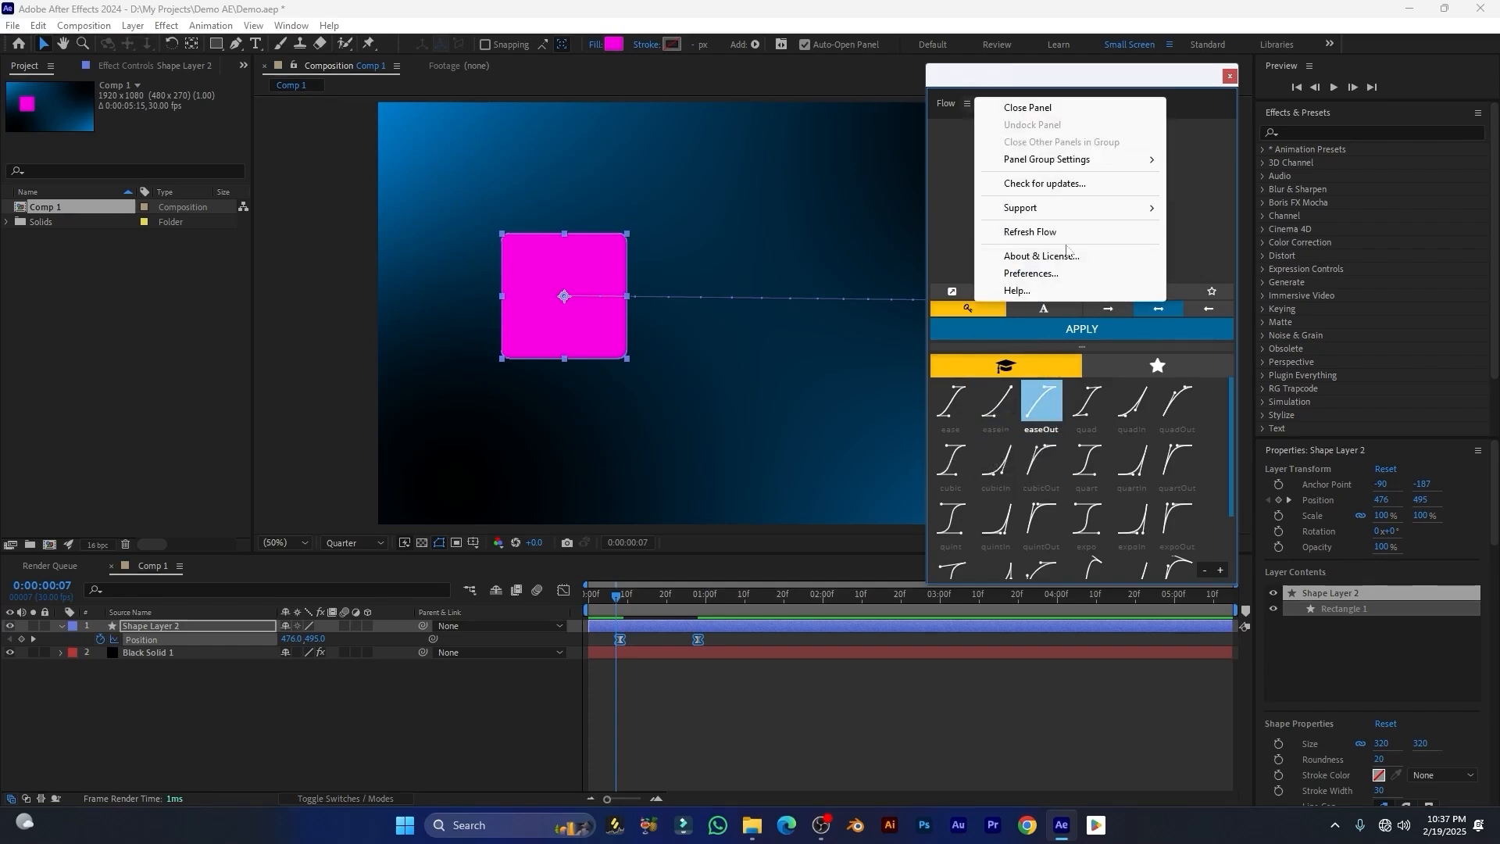
left_click(1055, 274)
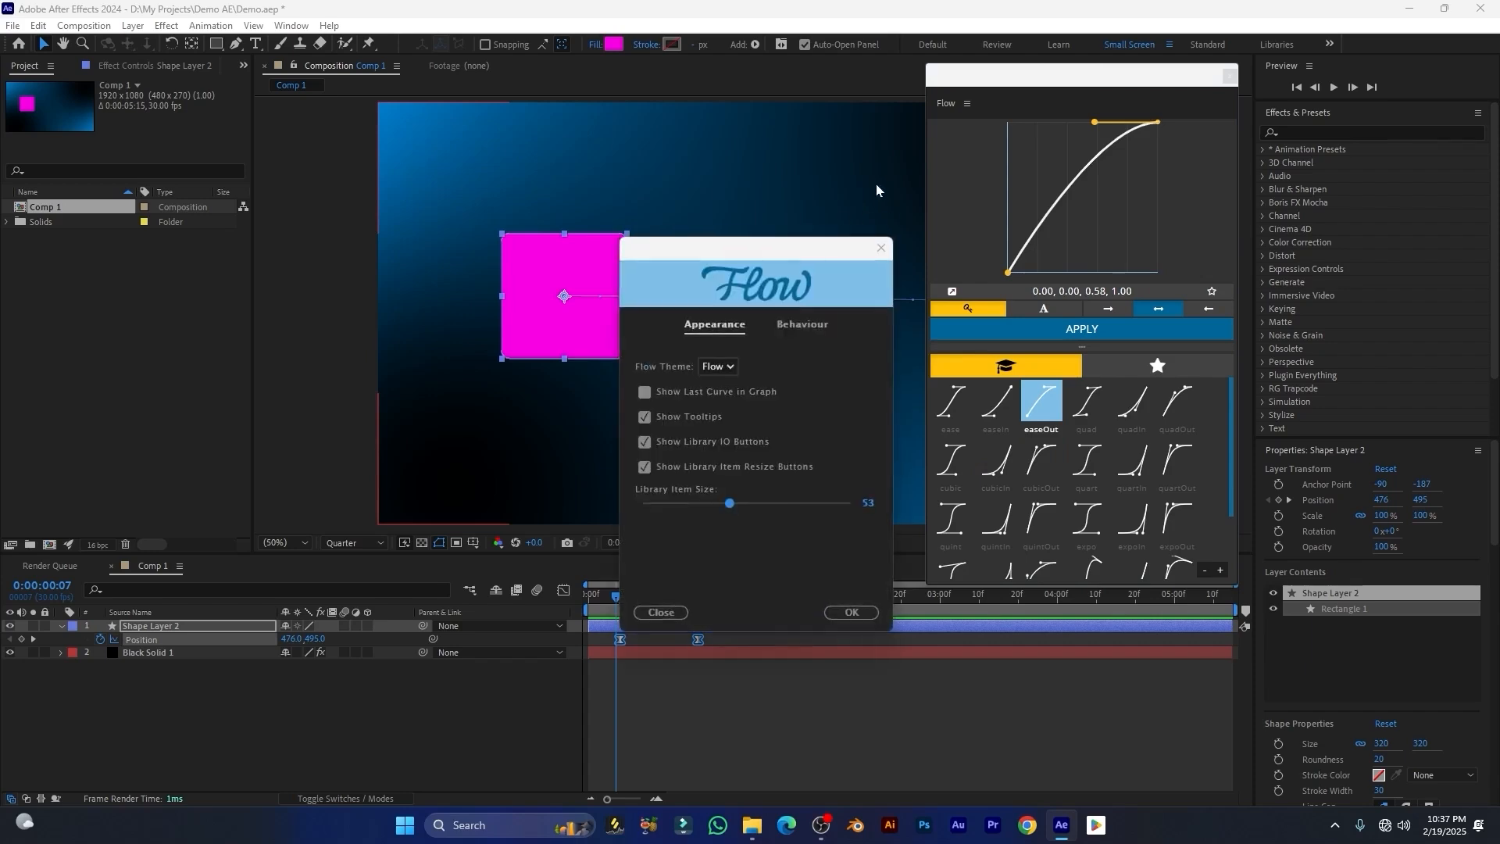
left_click_drag(802, 254, 757, 163)
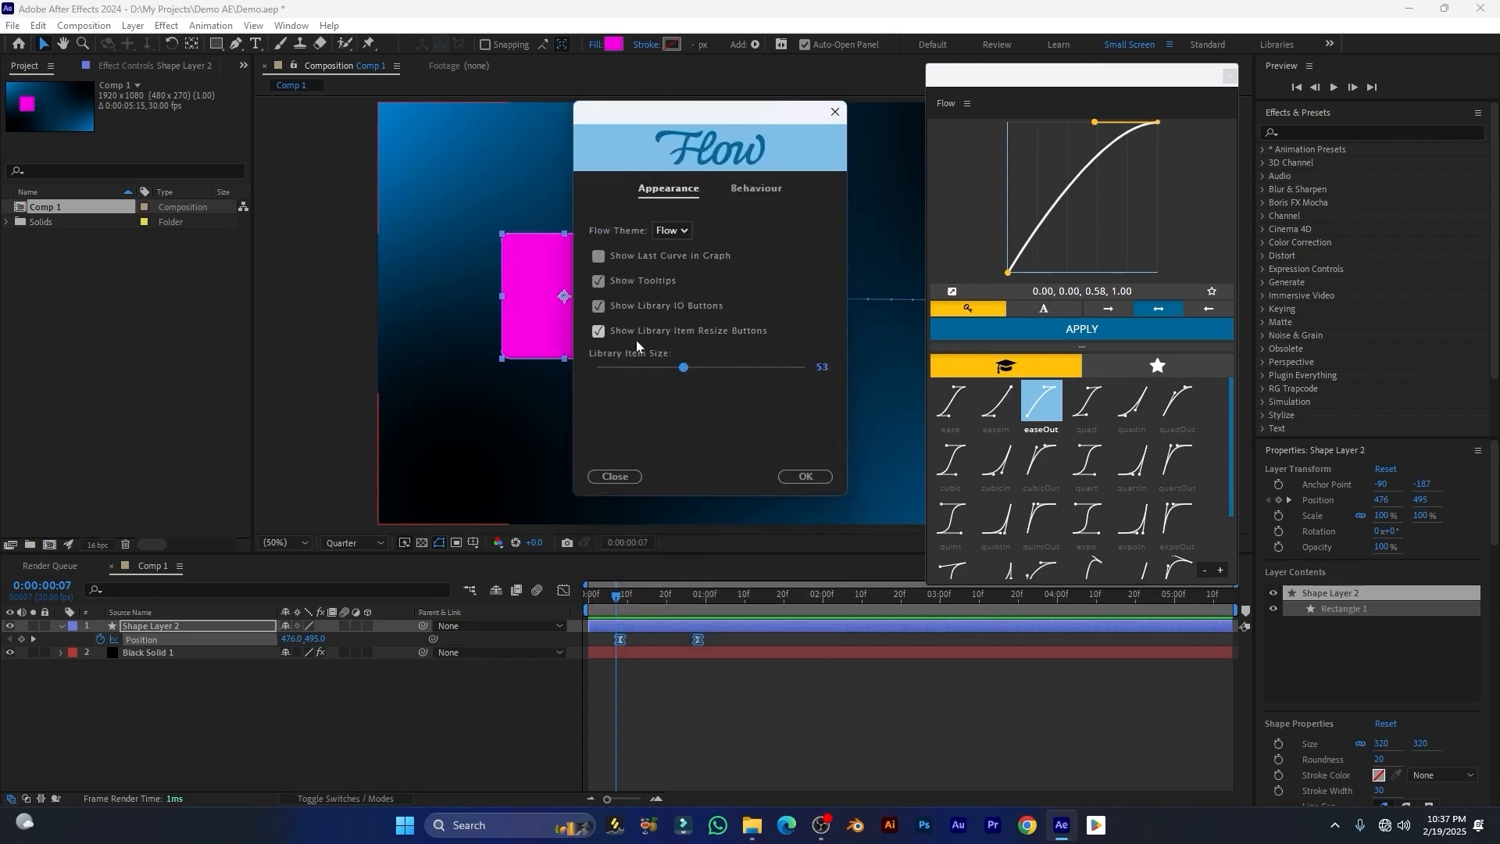
left_click(768, 191)
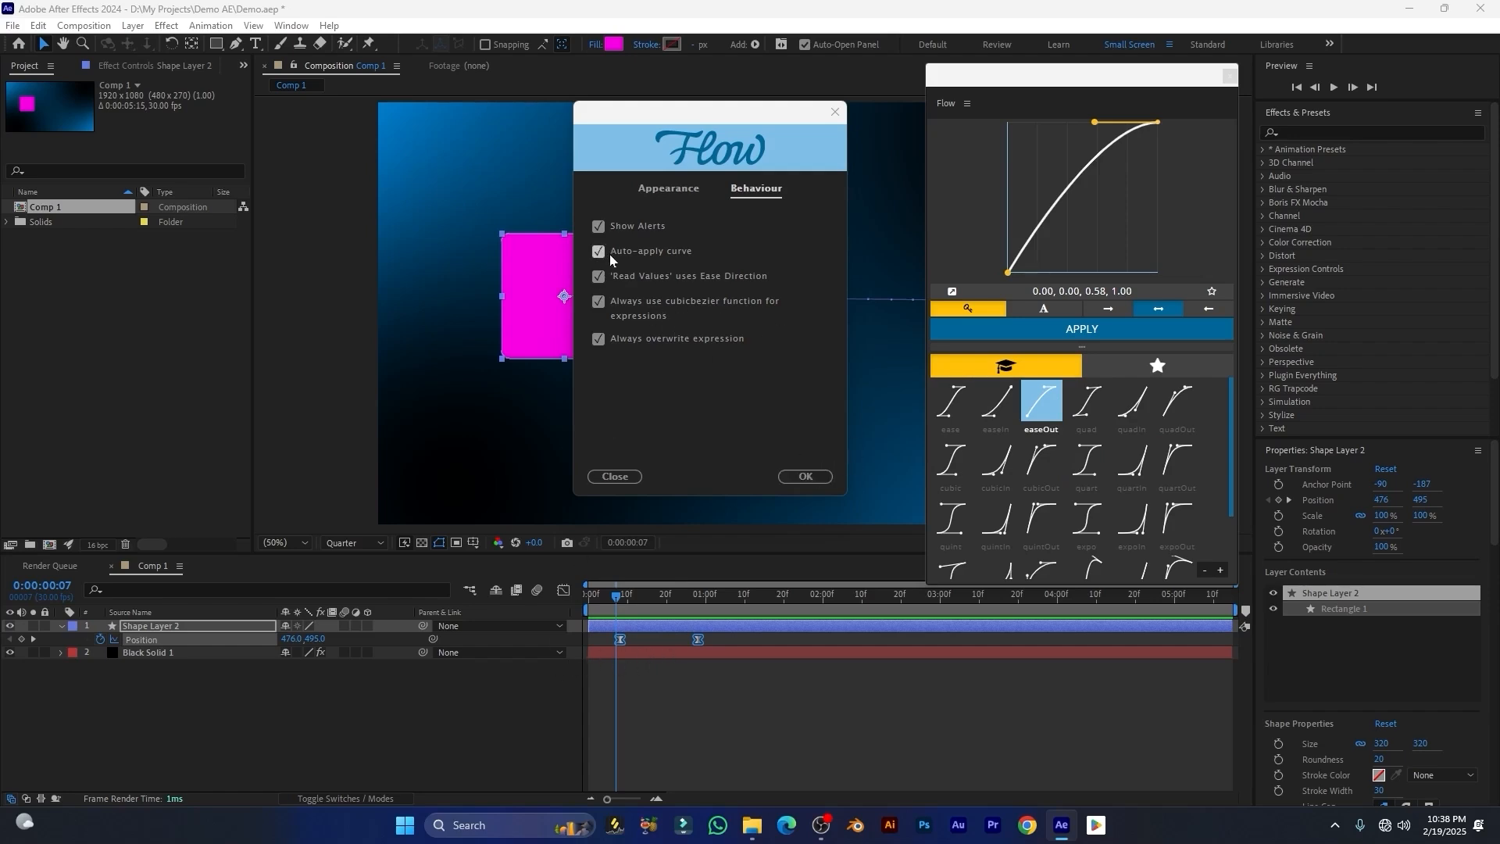
left_click(805, 475)
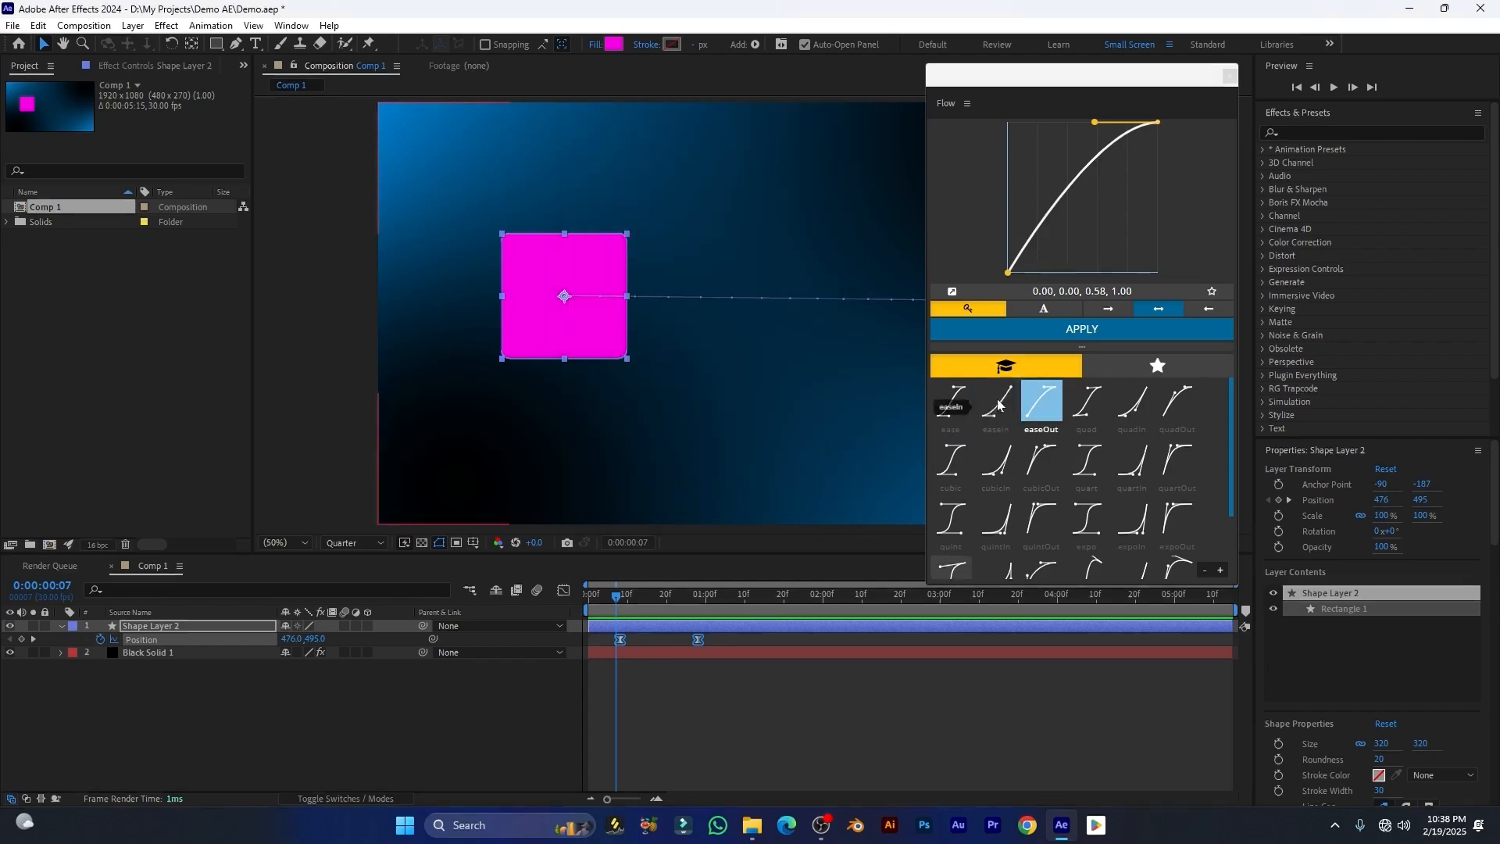
Step: Apply the ease preset to the Position keyframes and inspect the resulting speed curve in the Graph Editor
left_click(962, 406)
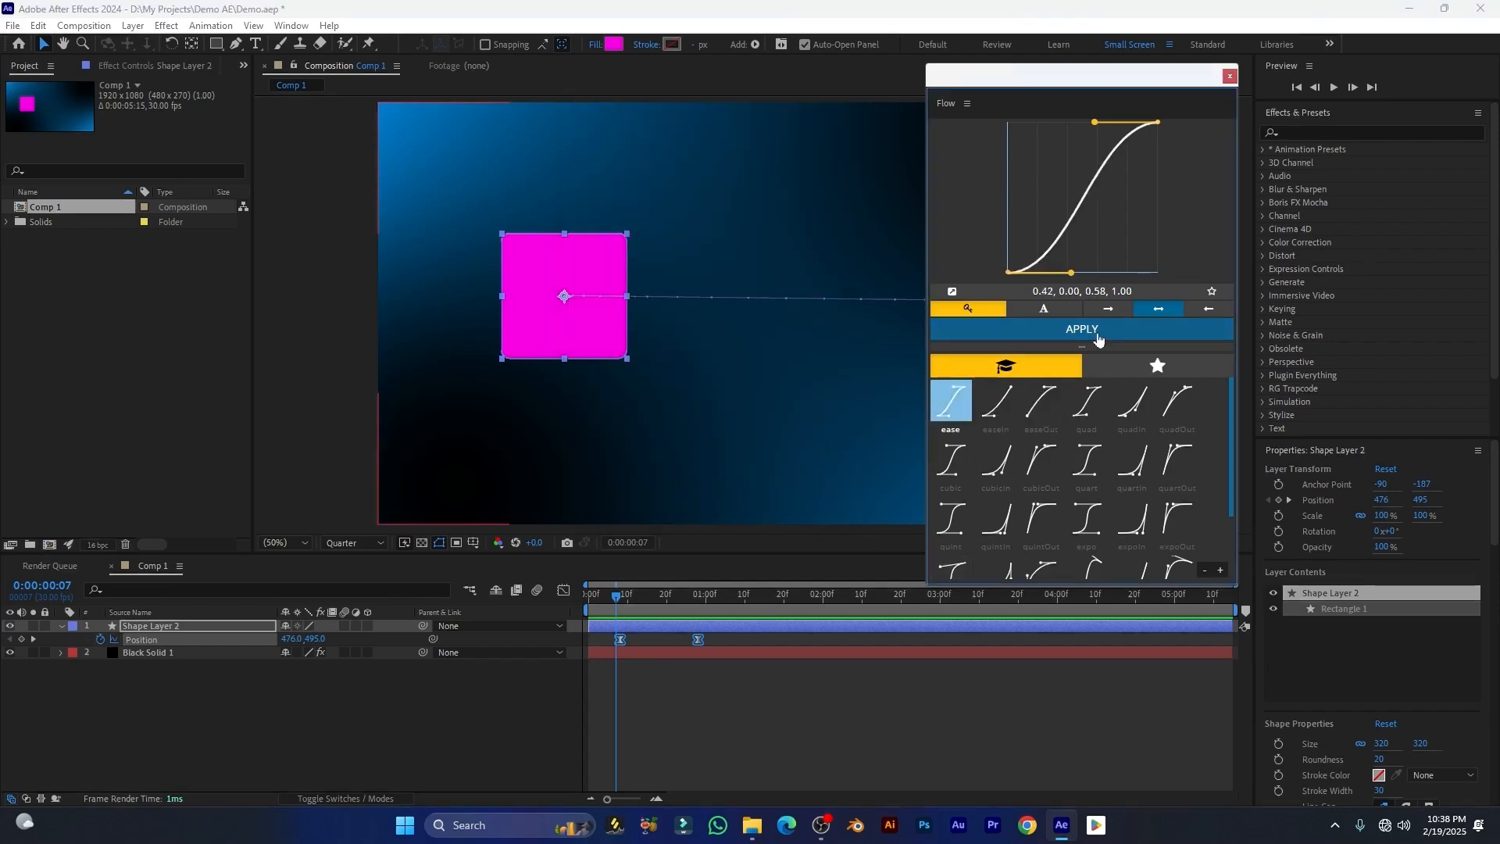
left_click(1082, 331)
left_click(563, 591)
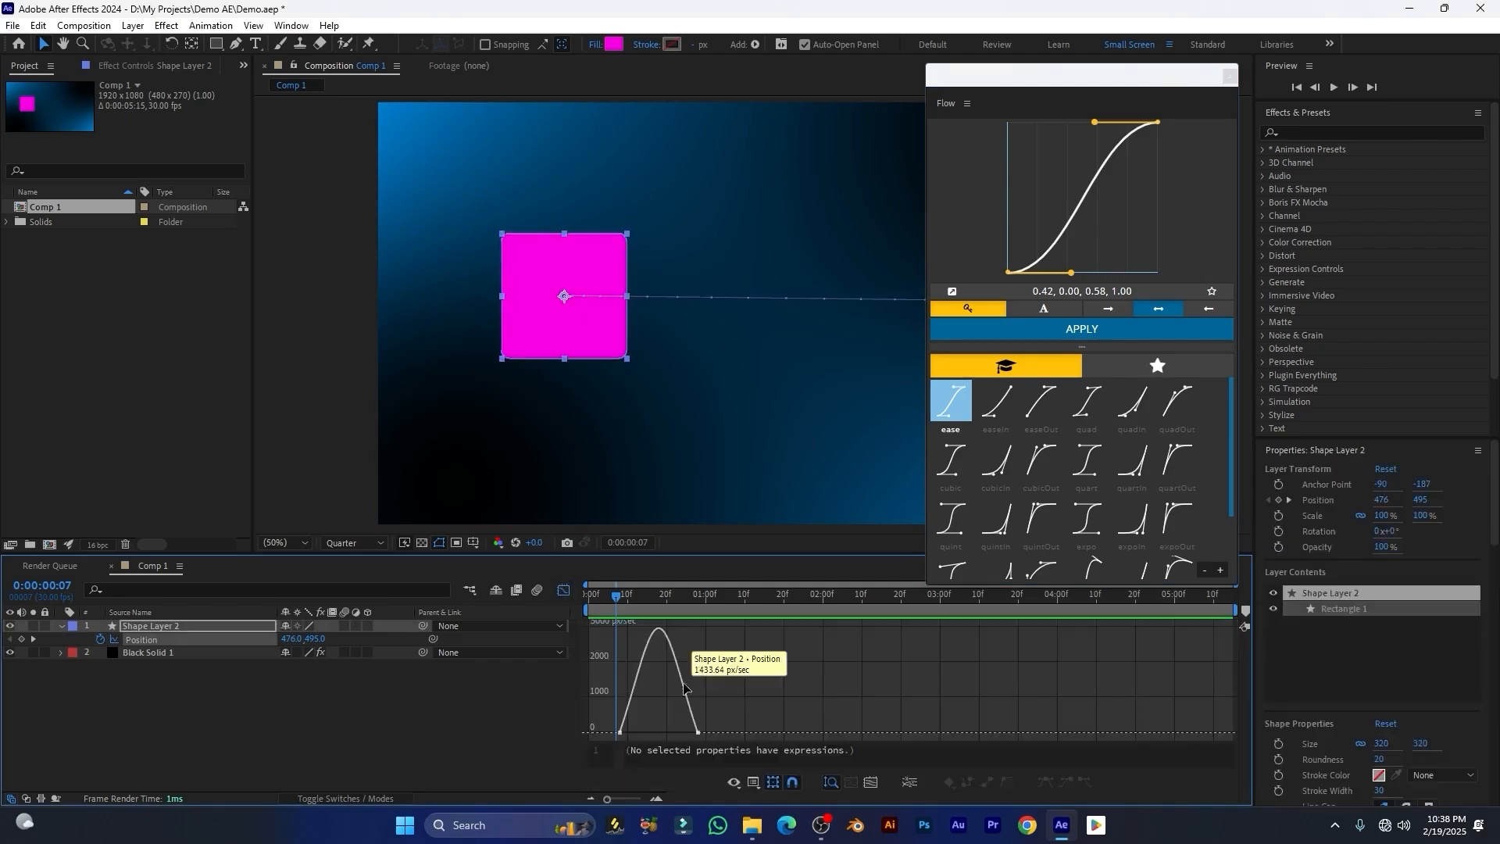
left_click_drag(643, 727, 552, 756)
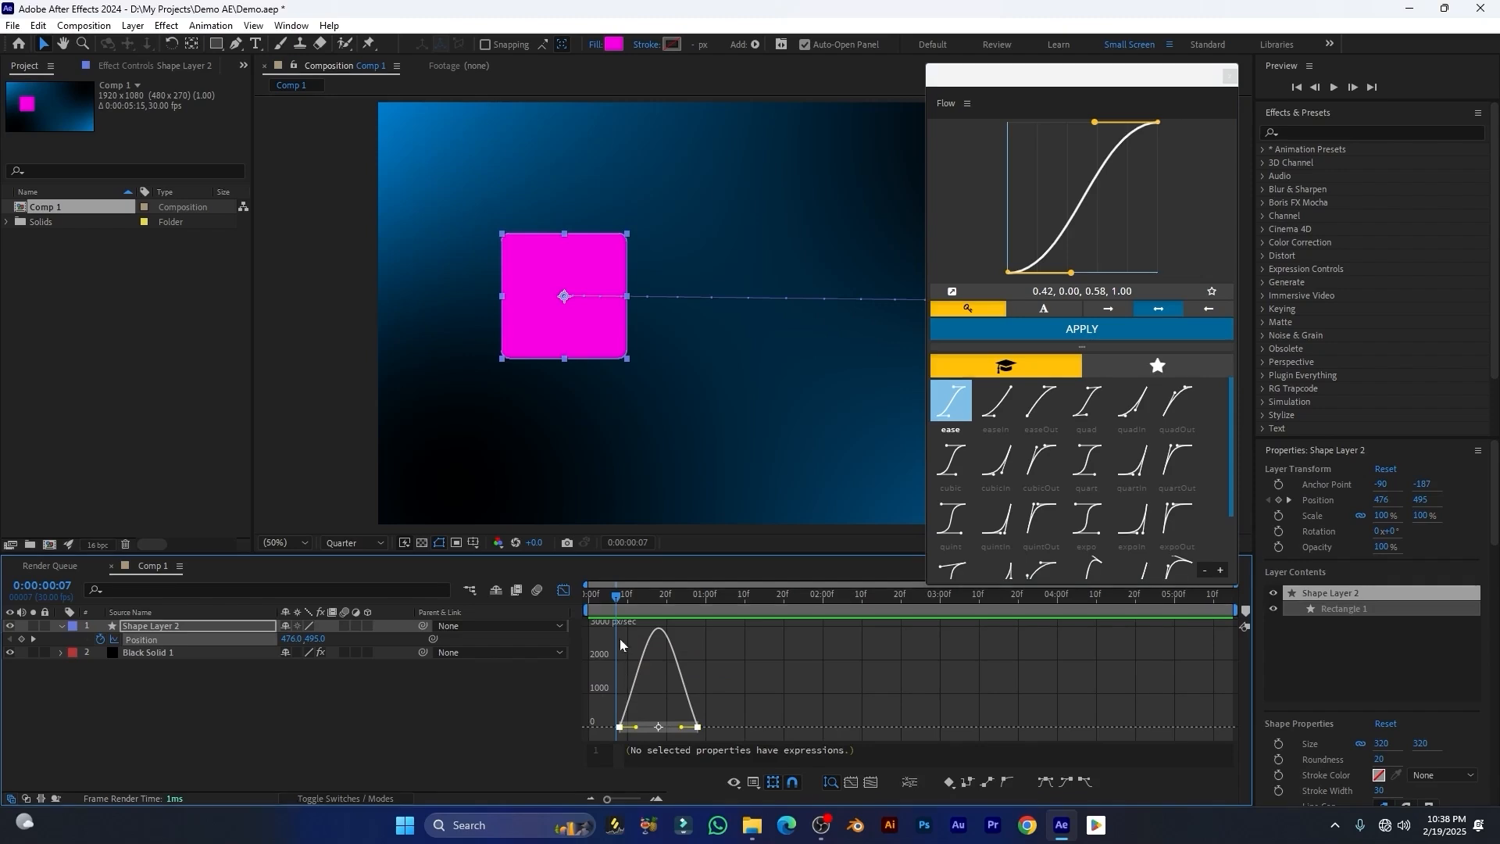
left_click_drag(622, 600, 691, 622)
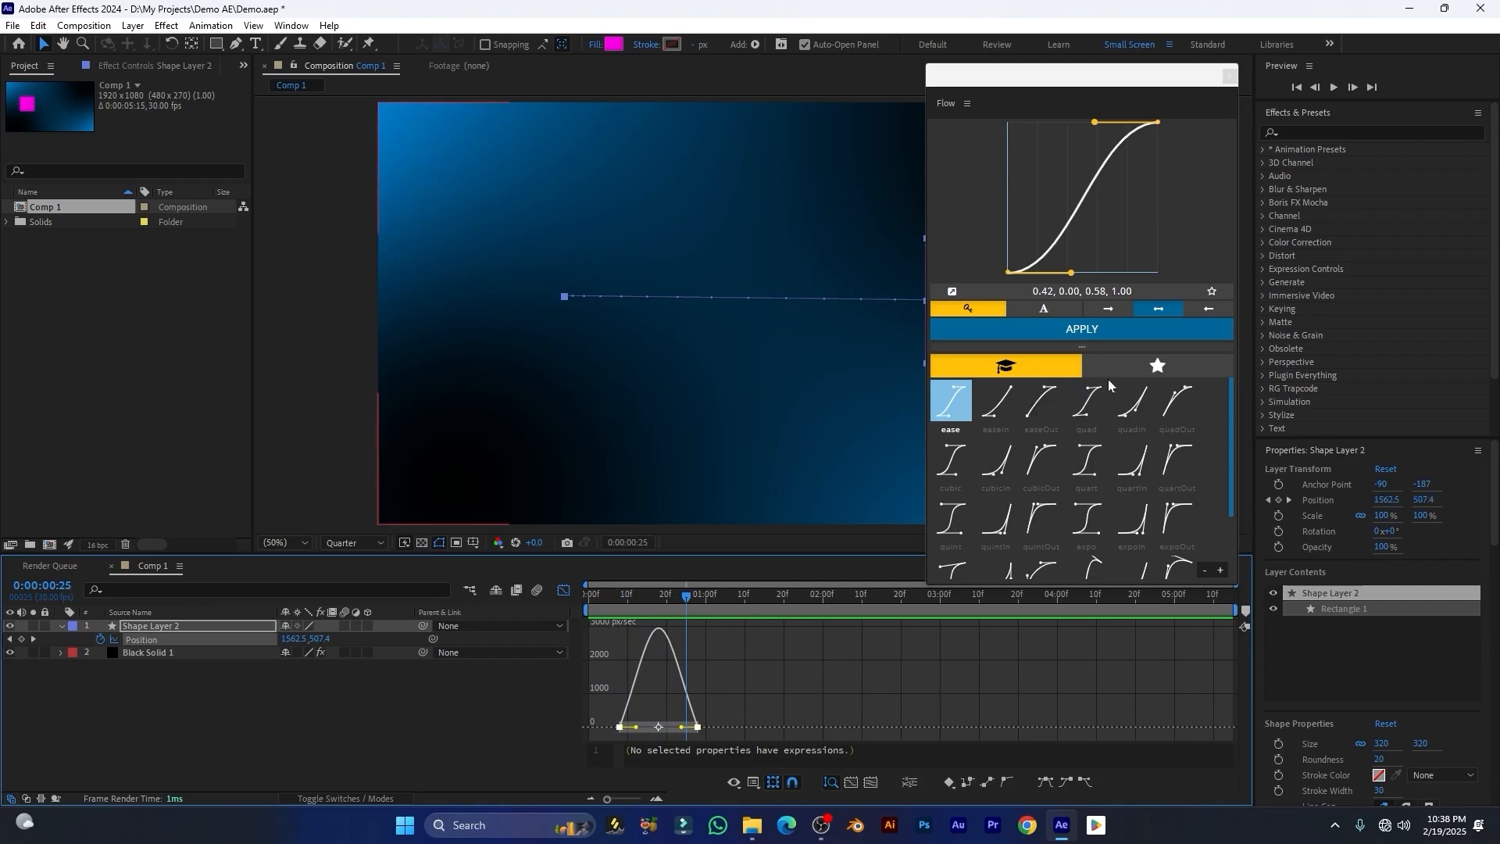
Step: Dock the Flow panel into the workspace beside the composition and widen it
left_click_drag(932, 100, 1229, 133)
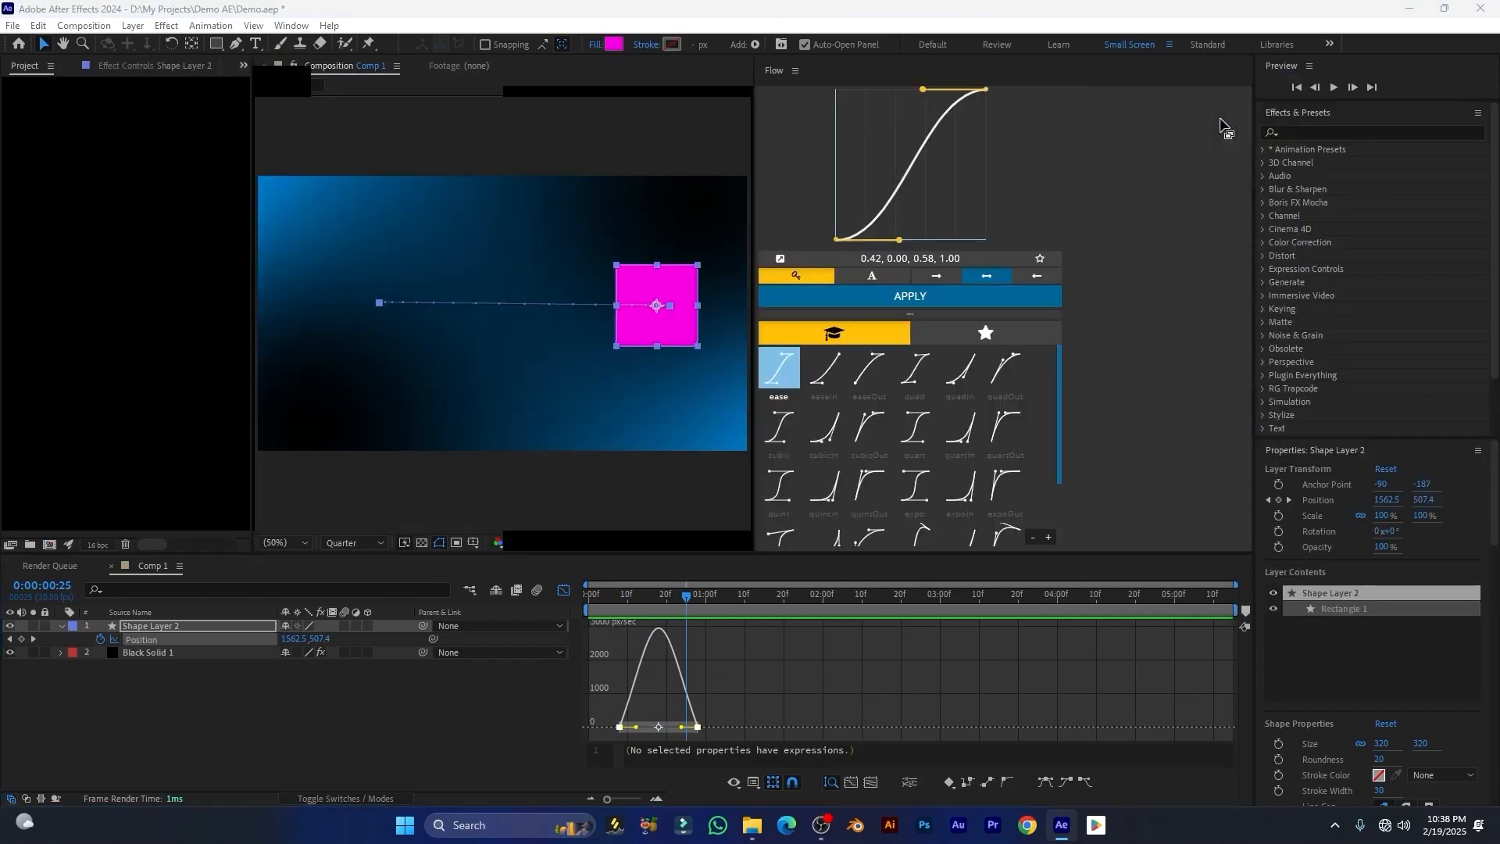
left_click_drag(753, 214, 985, 213)
mouse_move(950, 215)
left_mouse_down()
mouse_move(990, 237)
mouse_move(962, 238)
left_mouse_up()
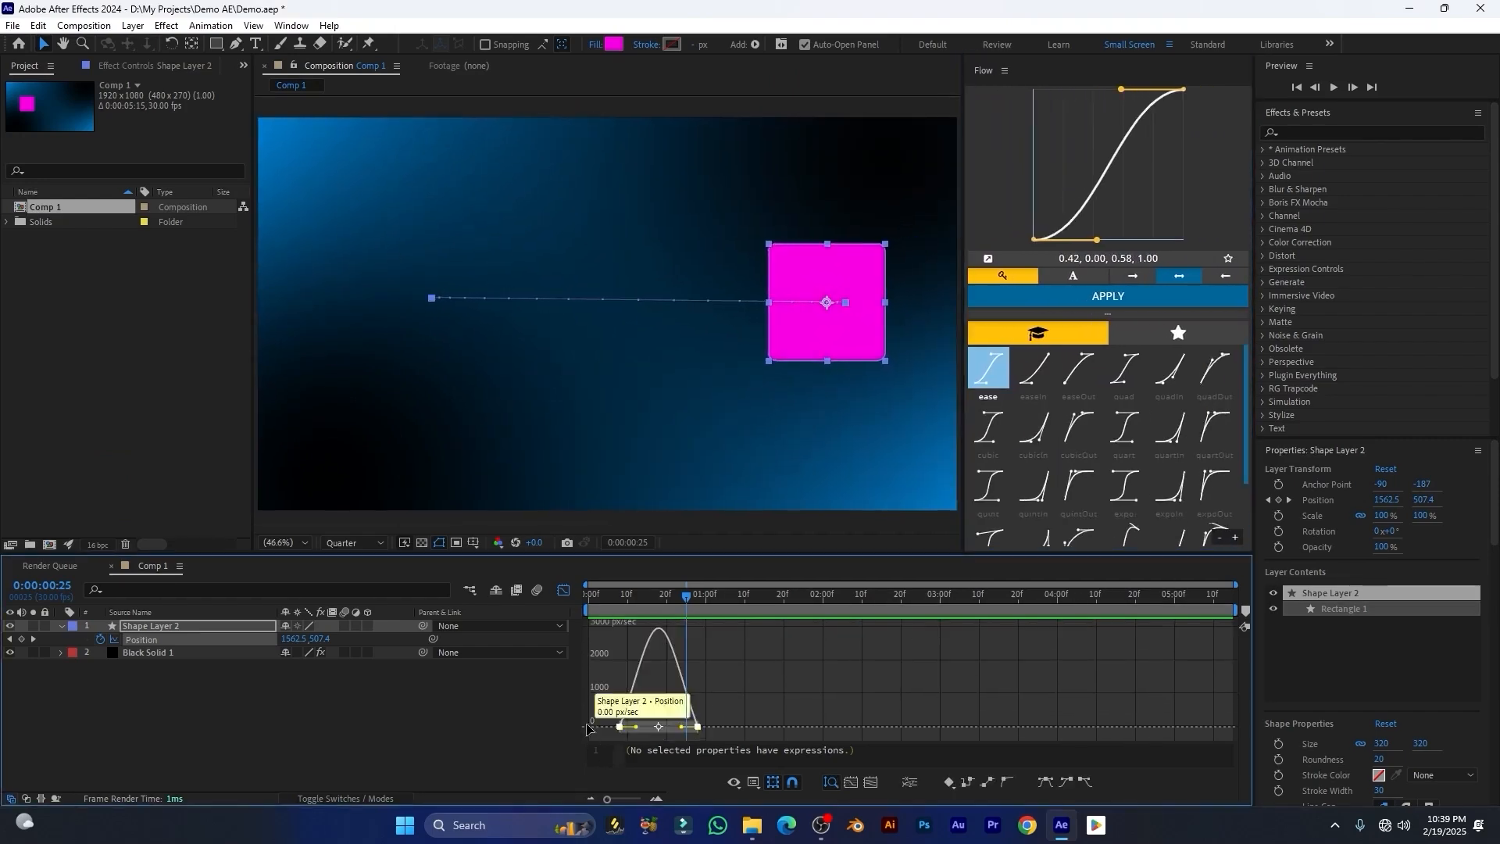
Step: Select both Position keyframes, apply the easeIn preset and reshape the curve to 0.00, 0.92, 1.00, 1.00
left_click_drag(762, 670, 559, 753)
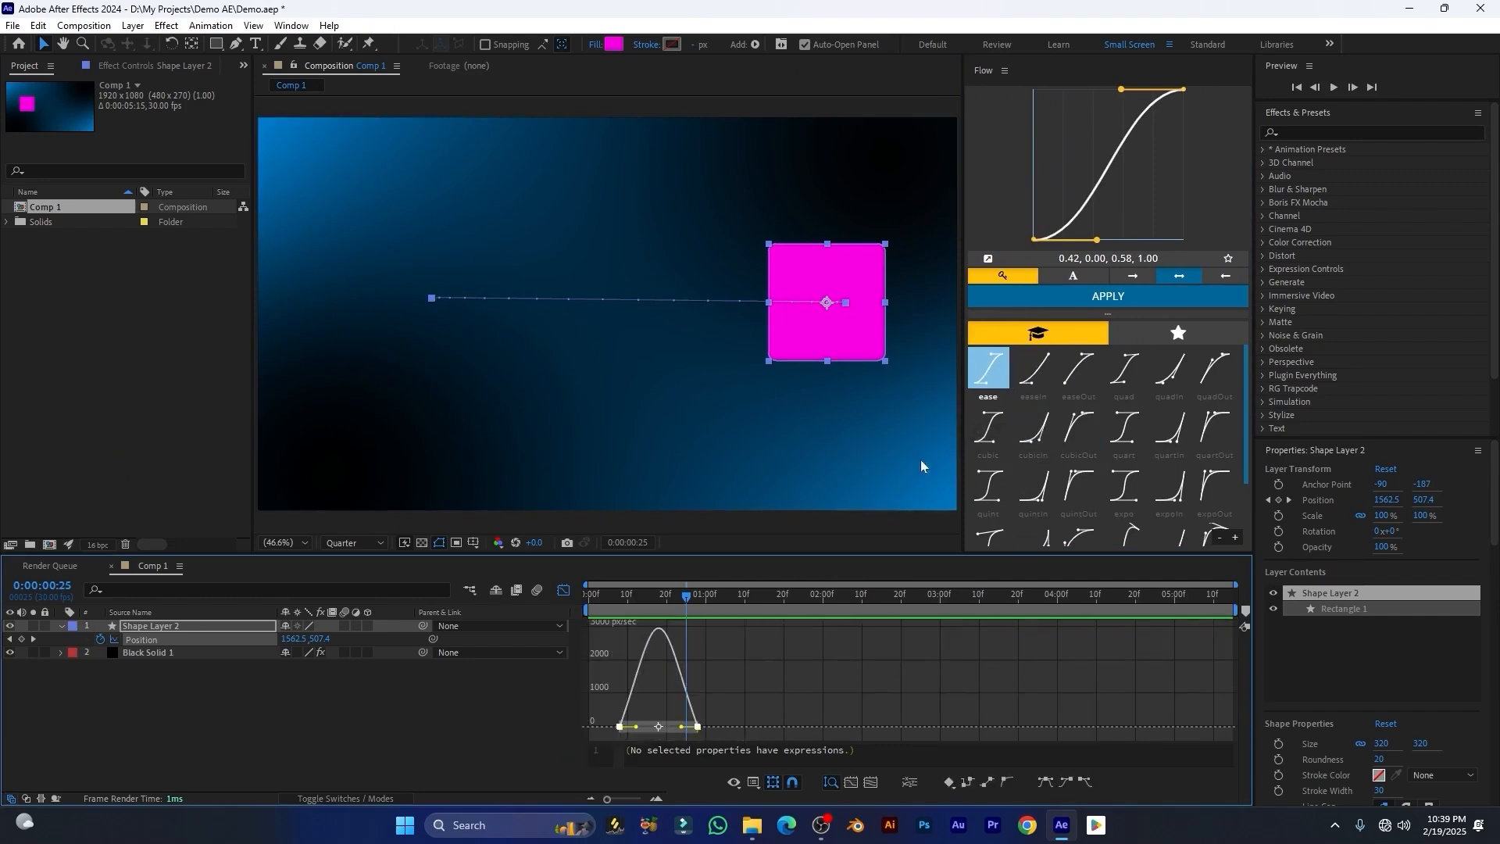
left_click(1042, 378)
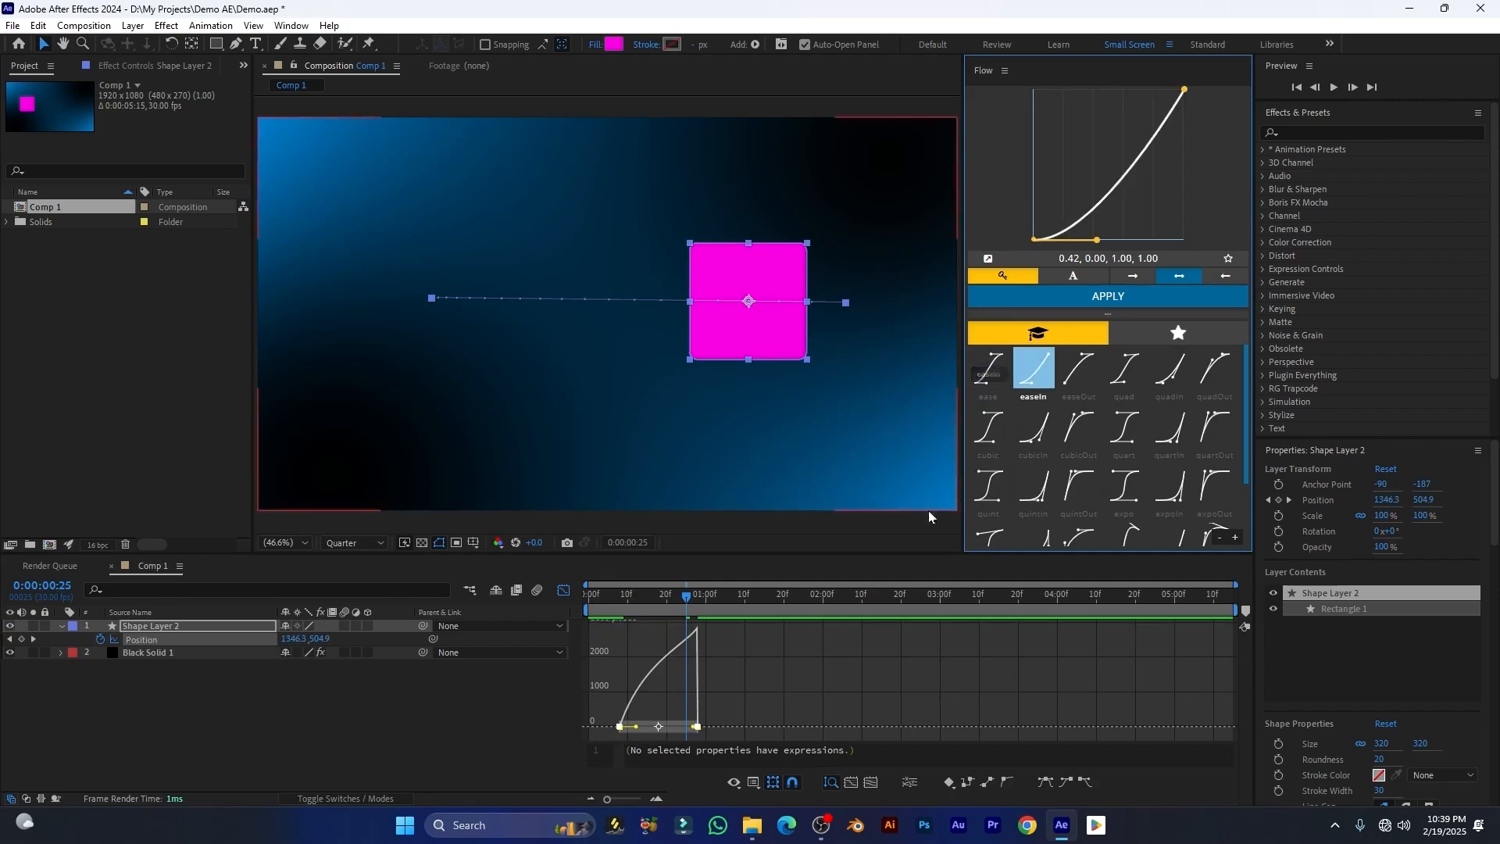
left_click_drag(1094, 244, 1032, 108)
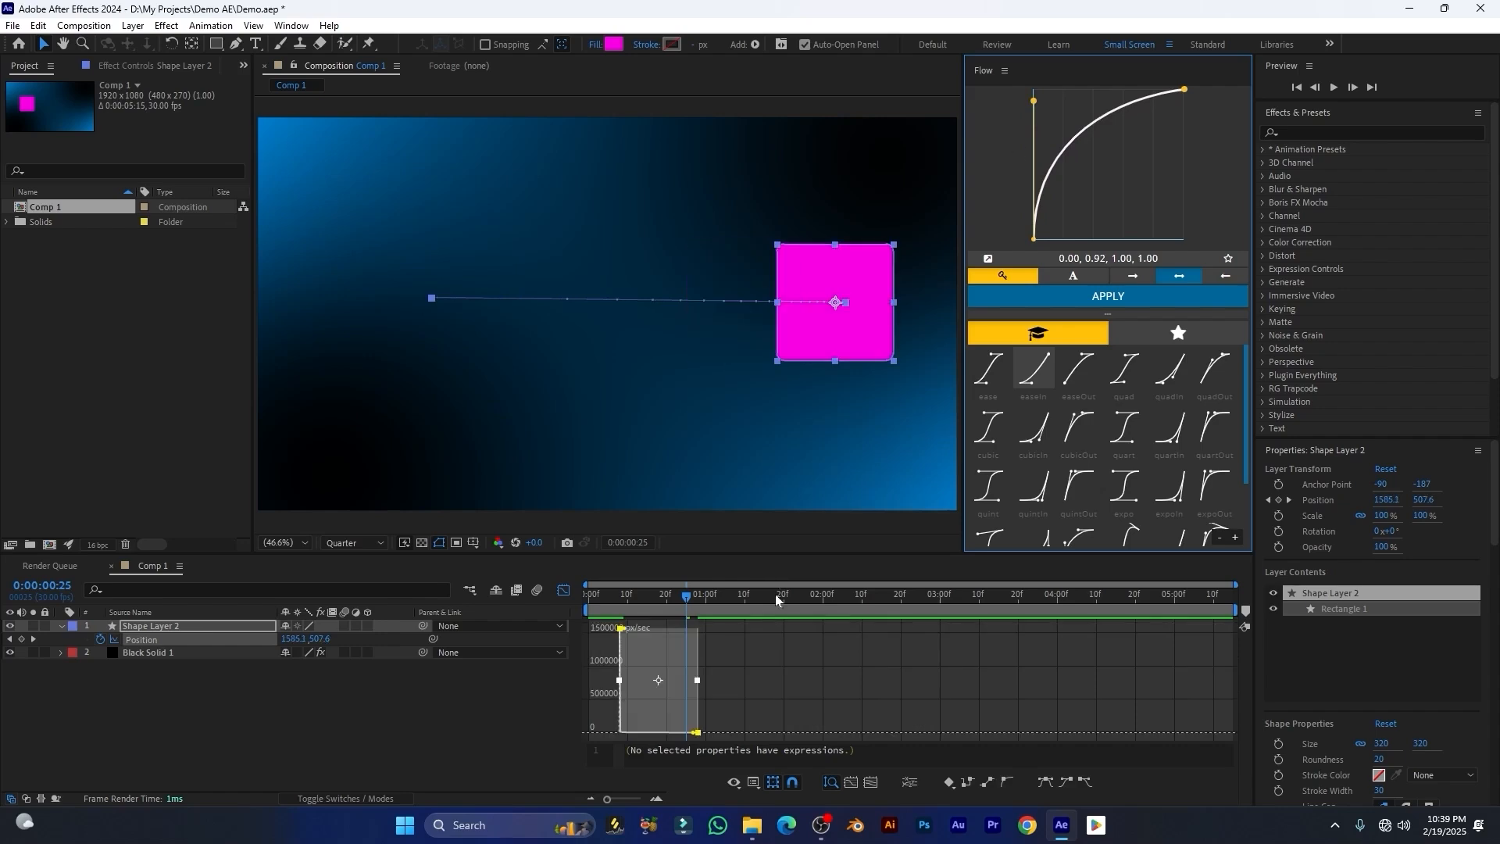
Step: Preview the animation from the start of the composition
left_click(578, 603)
key("space")
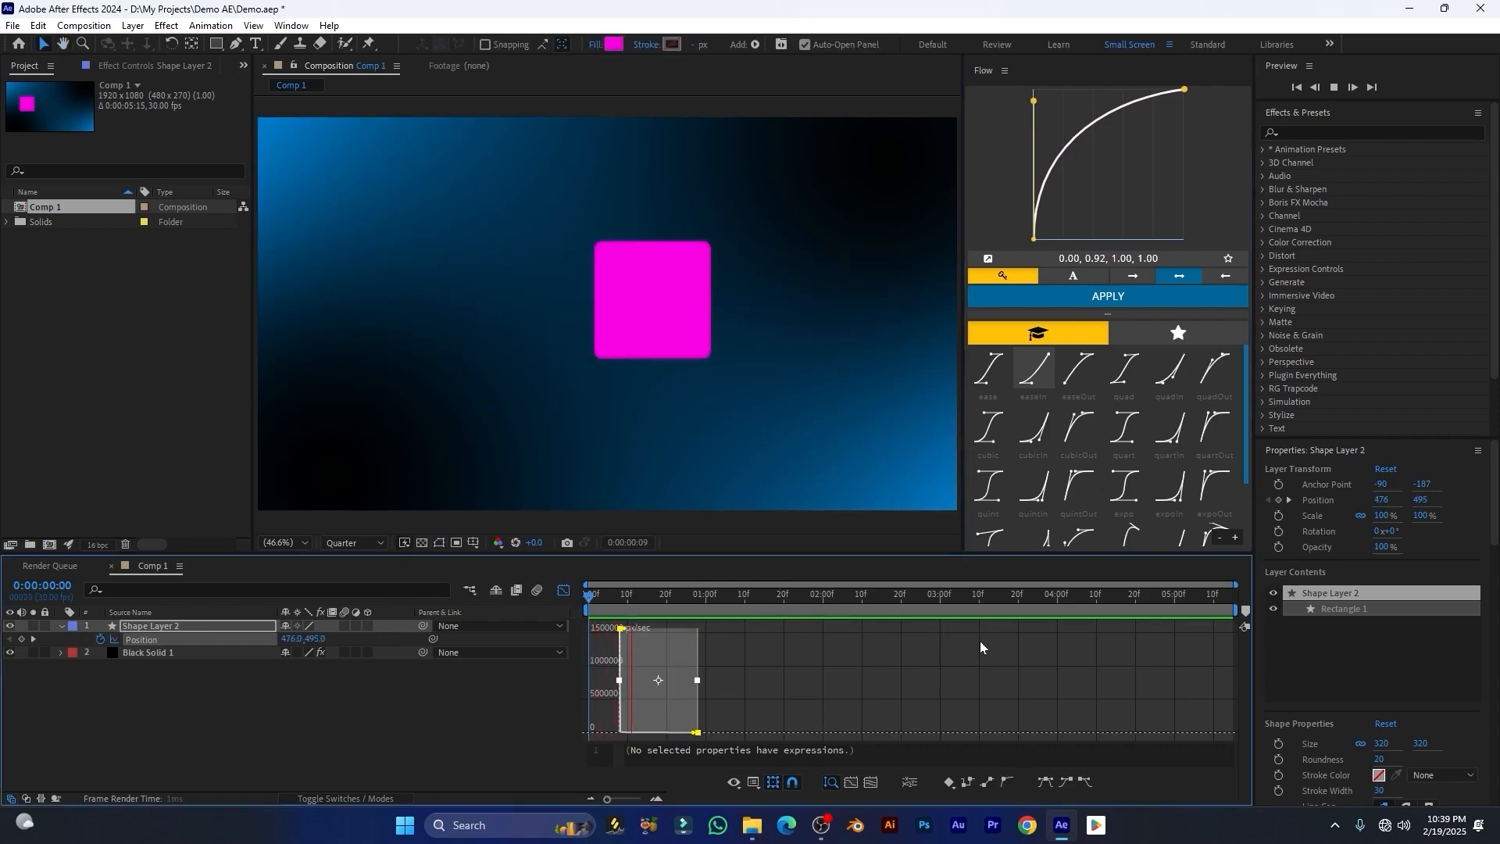
key("space")
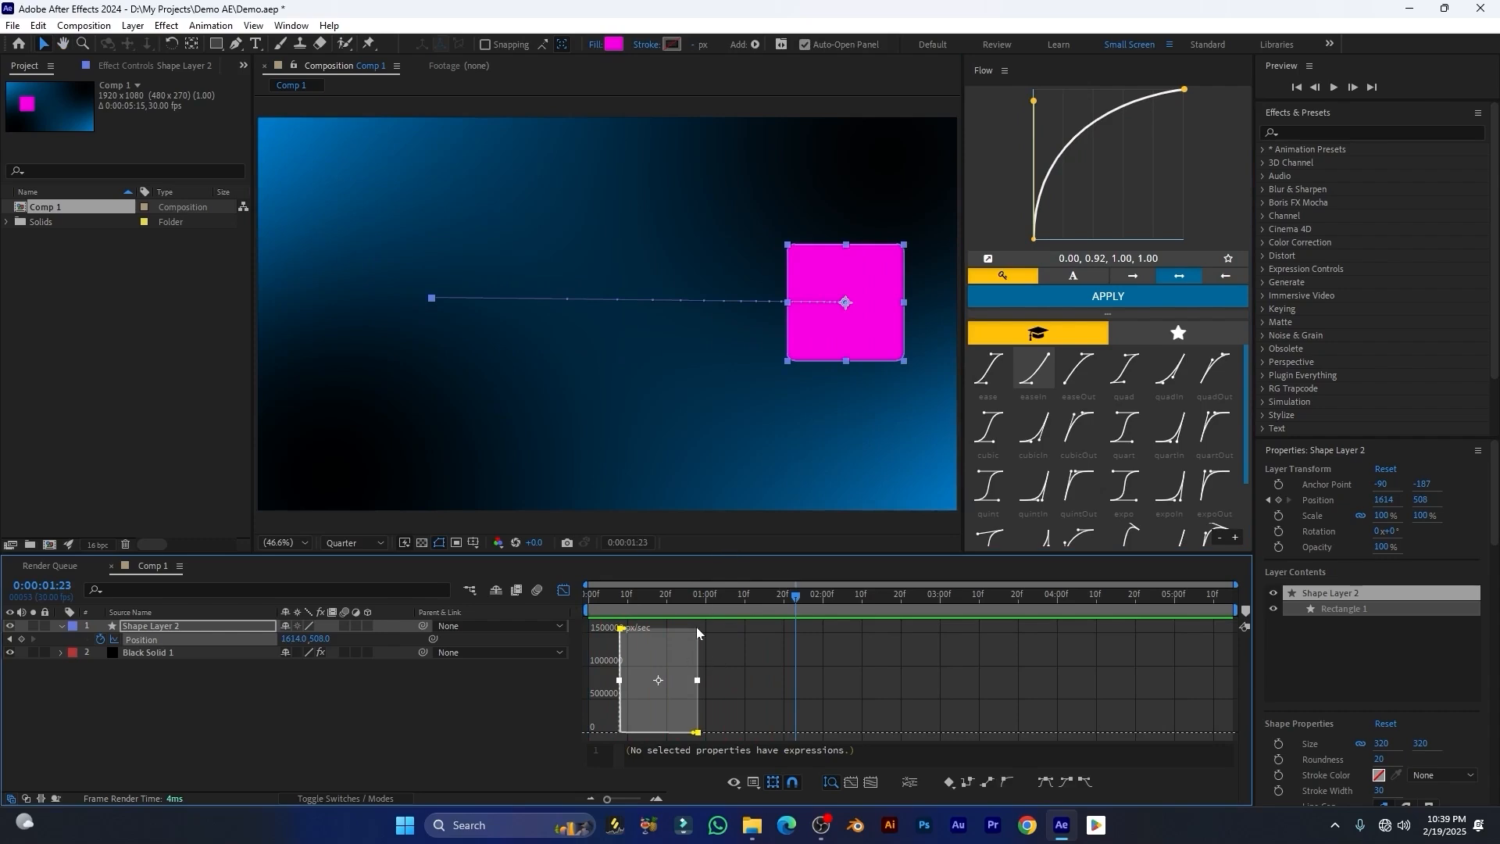
Step: Reshape the Flow curve to 0.59, 0.02, 1.00, 1.00 and preview the animation from the start
left_click_drag(1029, 104, 1122, 240)
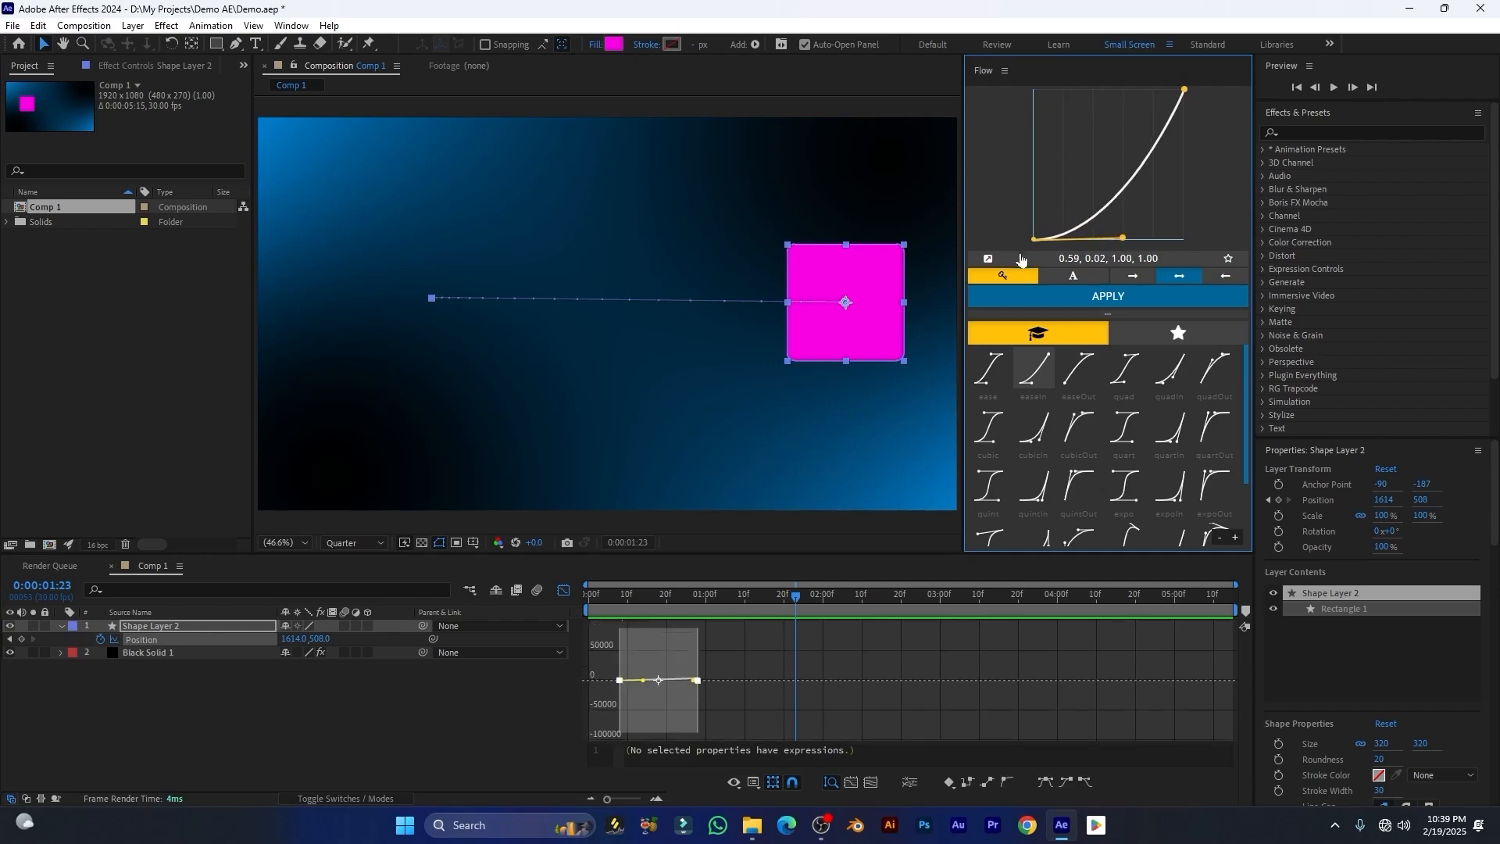
left_click(603, 596)
key("space")
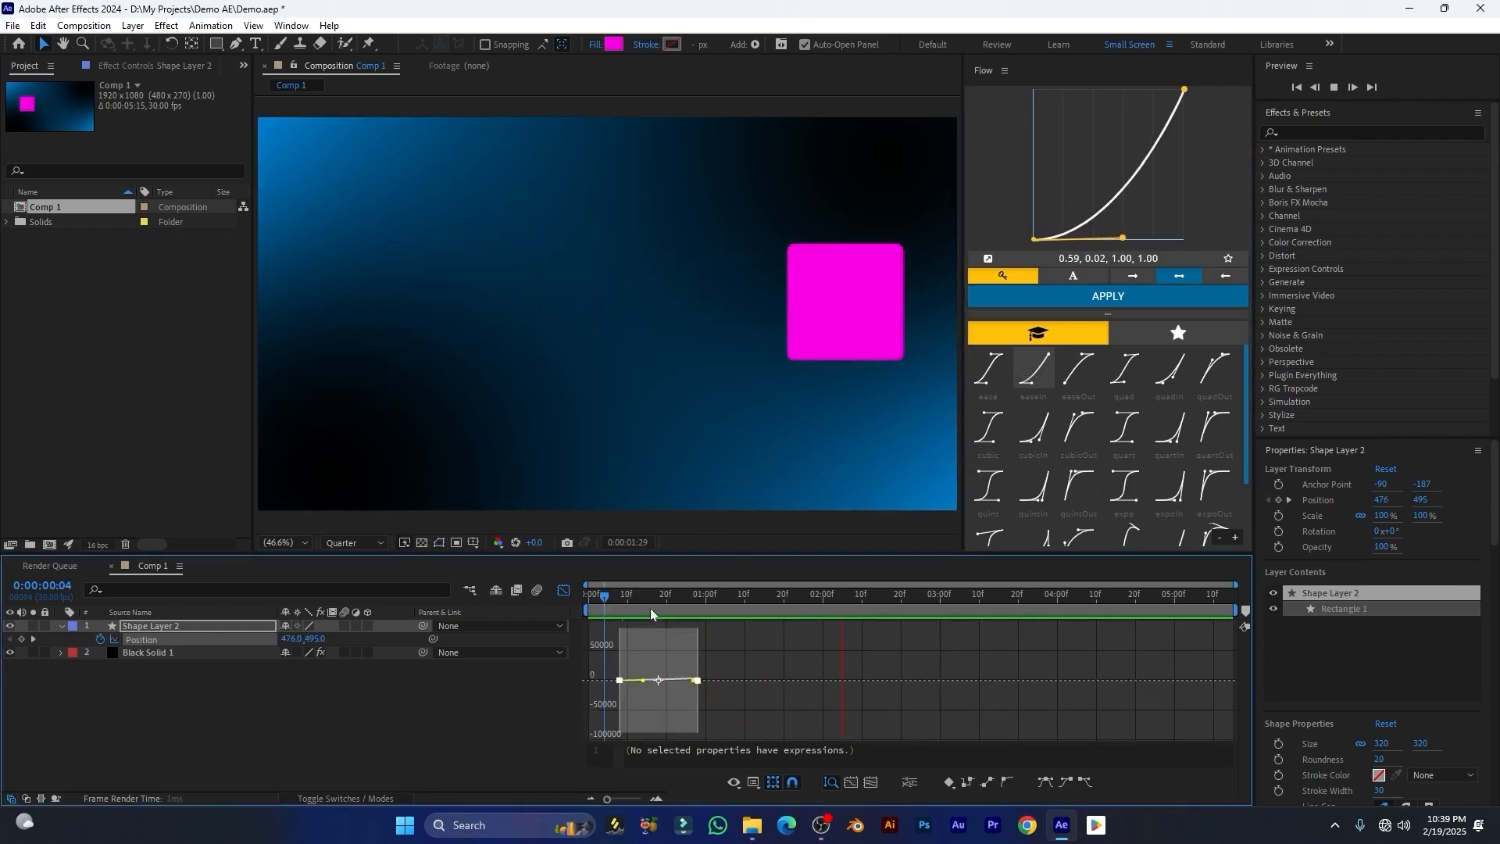
left_click_drag(606, 597, 578, 604)
key("space")
key("space")
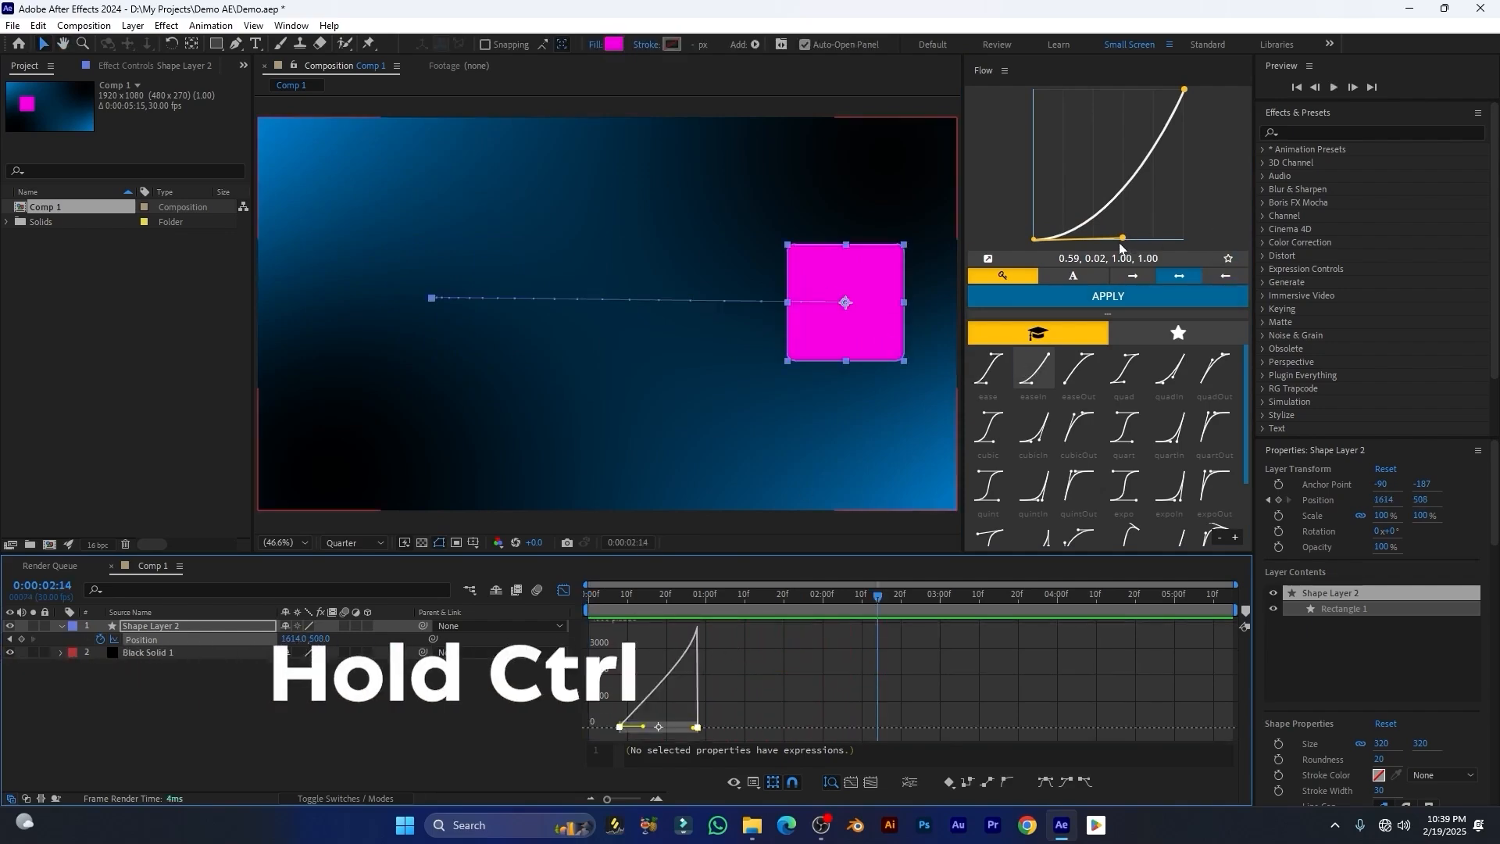
Step: Drag both curve handles with Ctrl held to make the curve 0.00, 0.88, 1.00, 0.12 and preview from the start
left_click_drag(1128, 240, 1042, 134)
left_click_drag(940, 148, 1034, 108)
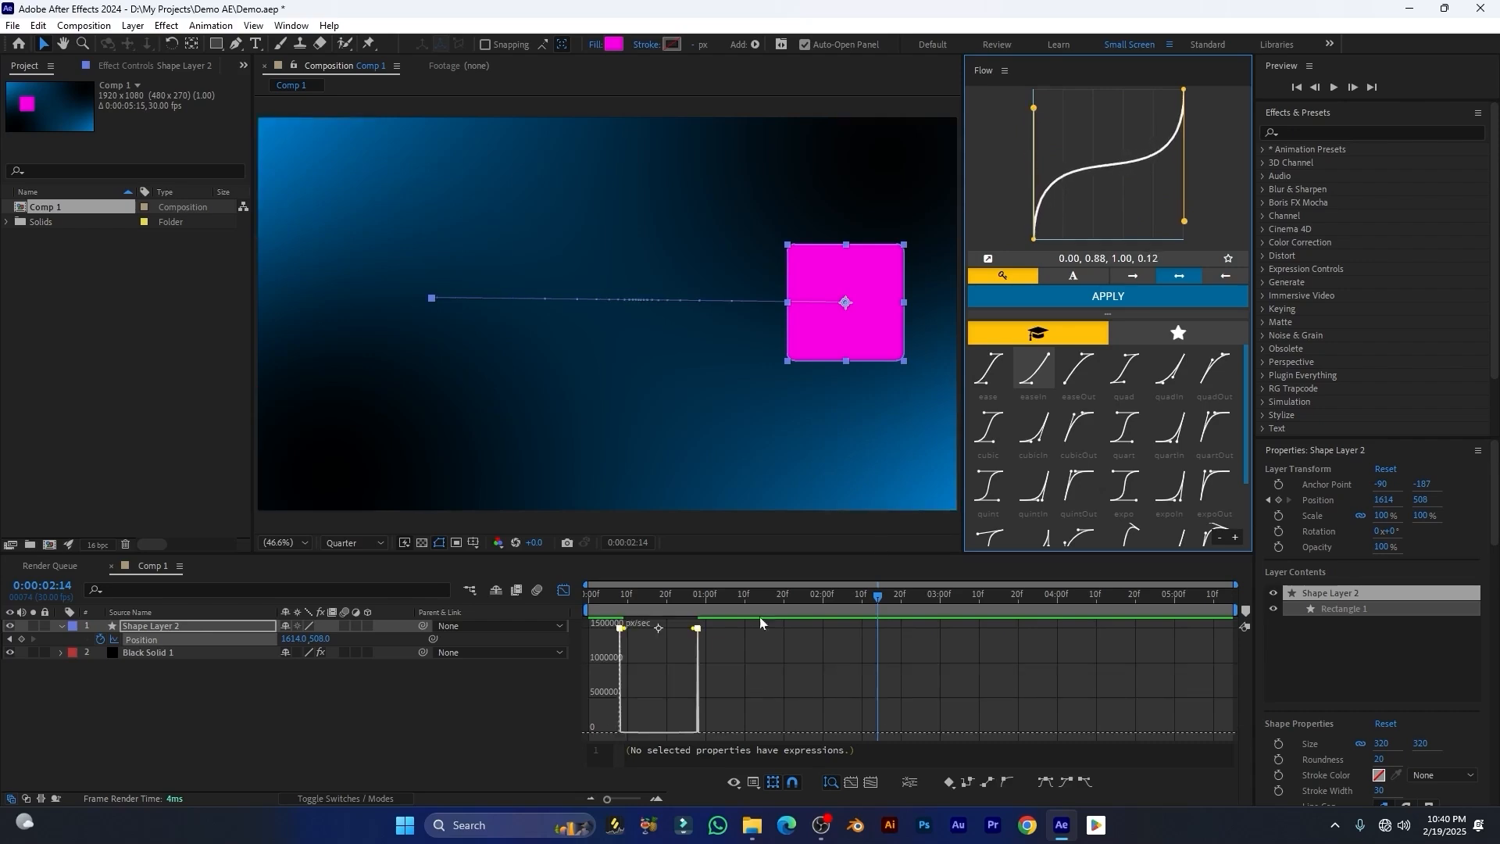
left_click(569, 606)
key("Home")
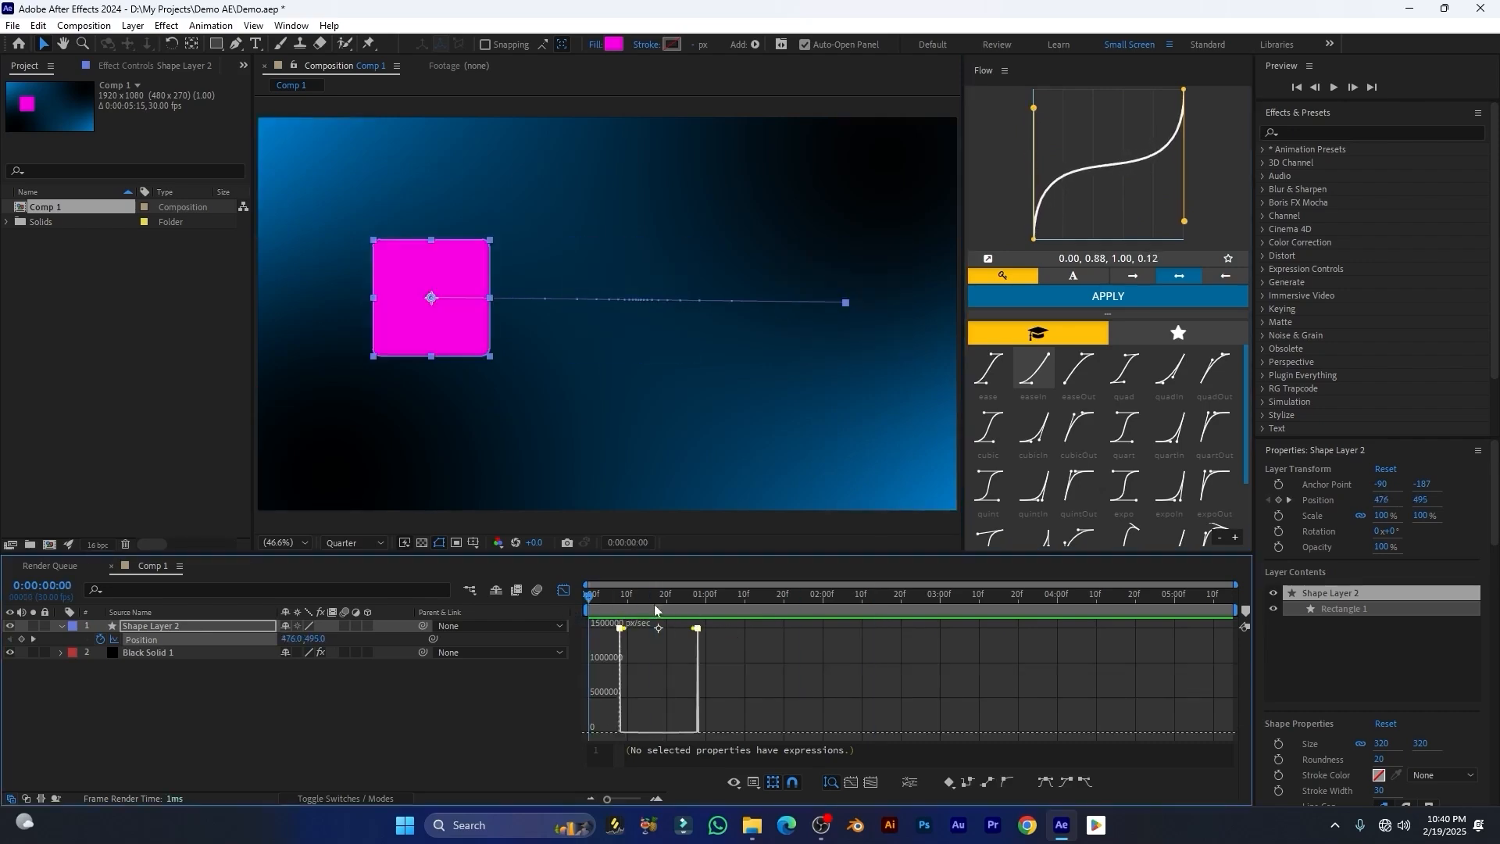
key("space")
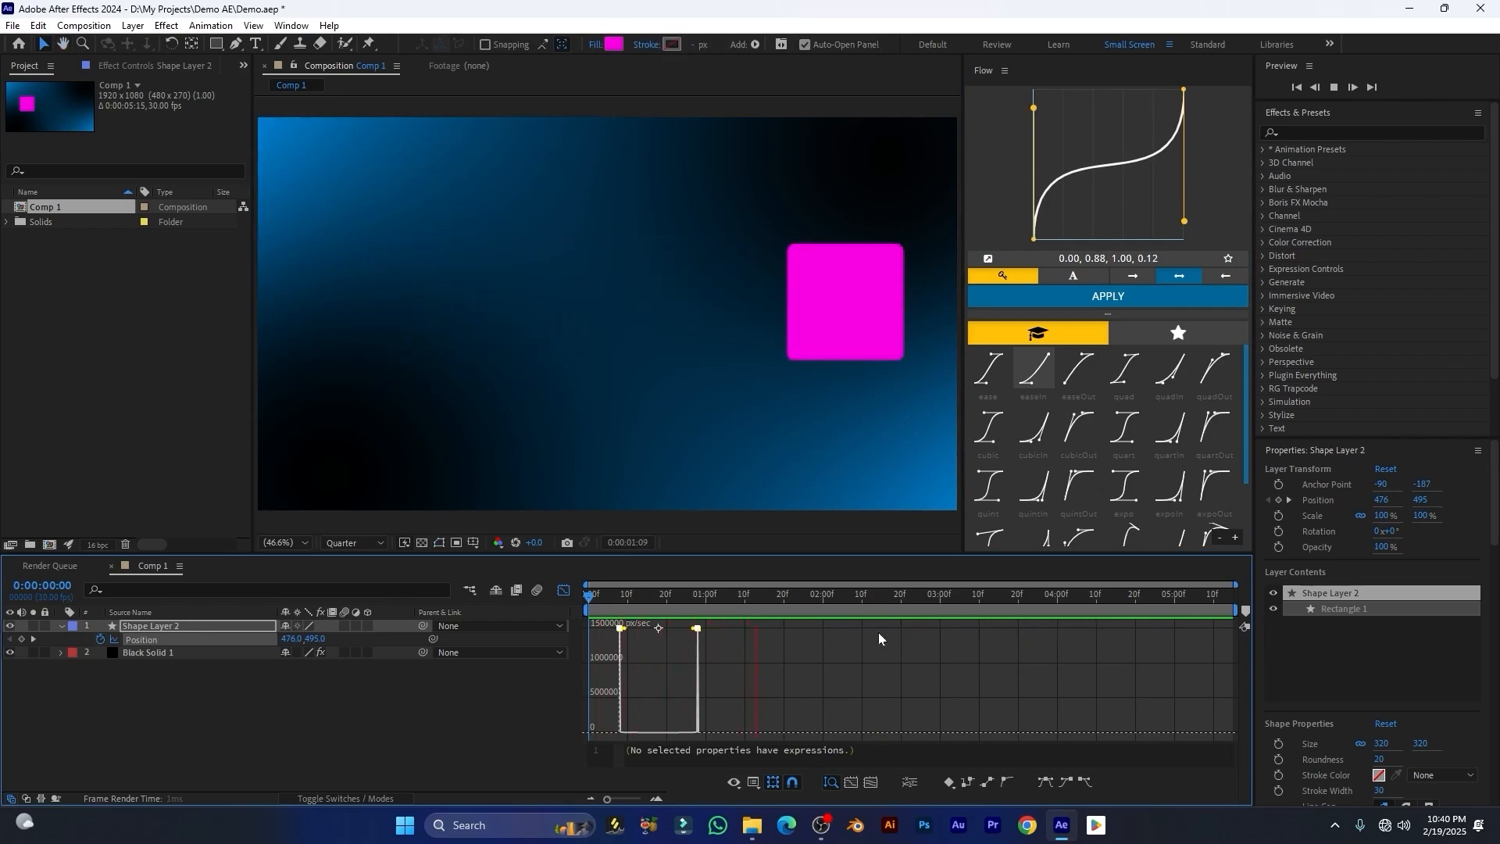
key("space")
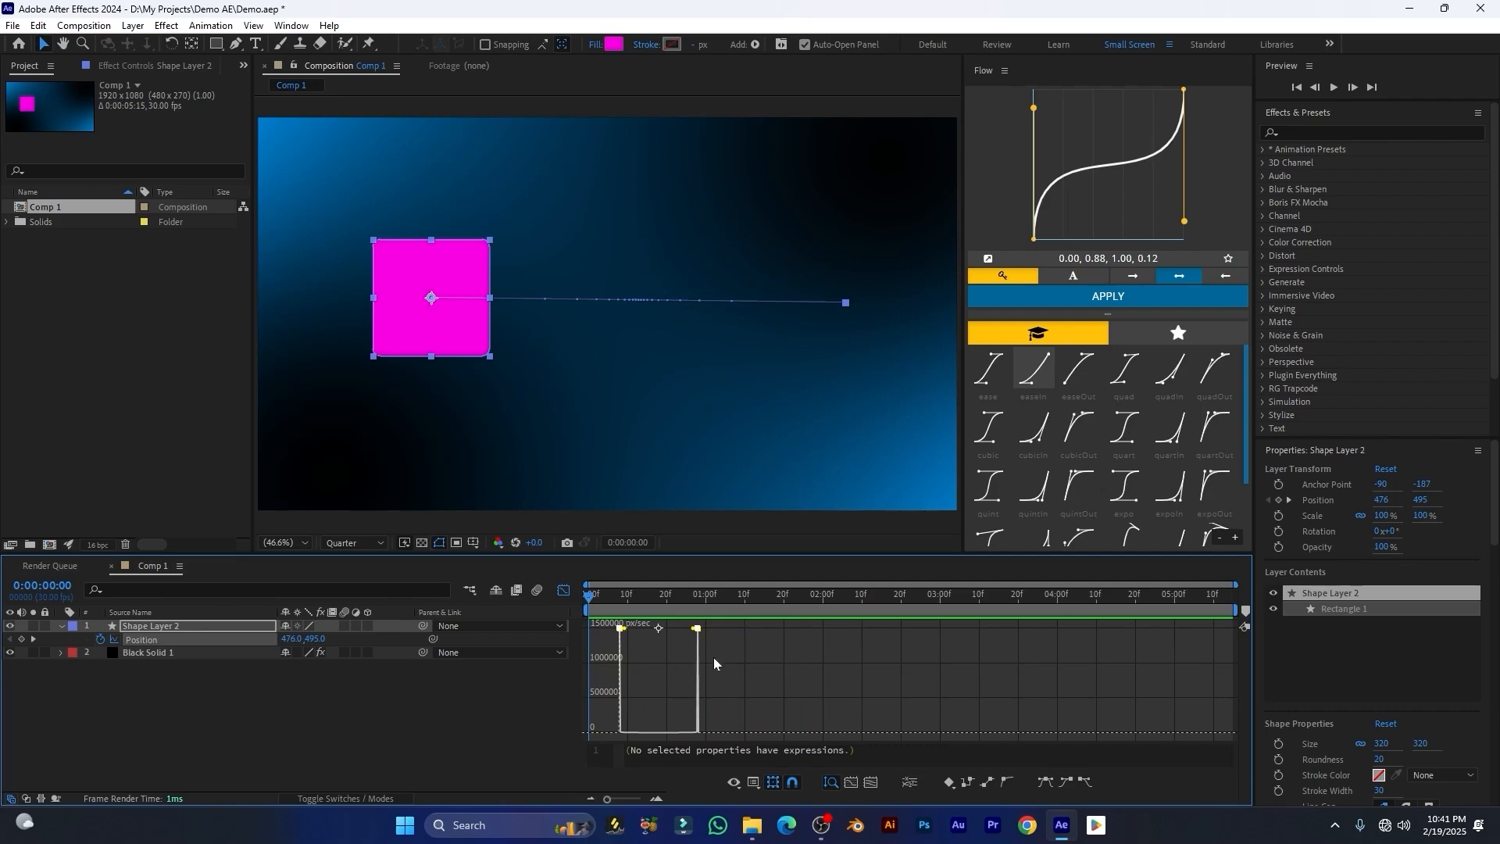
Step: Save the current curve as a user preset named "My animation"
left_click(1229, 261)
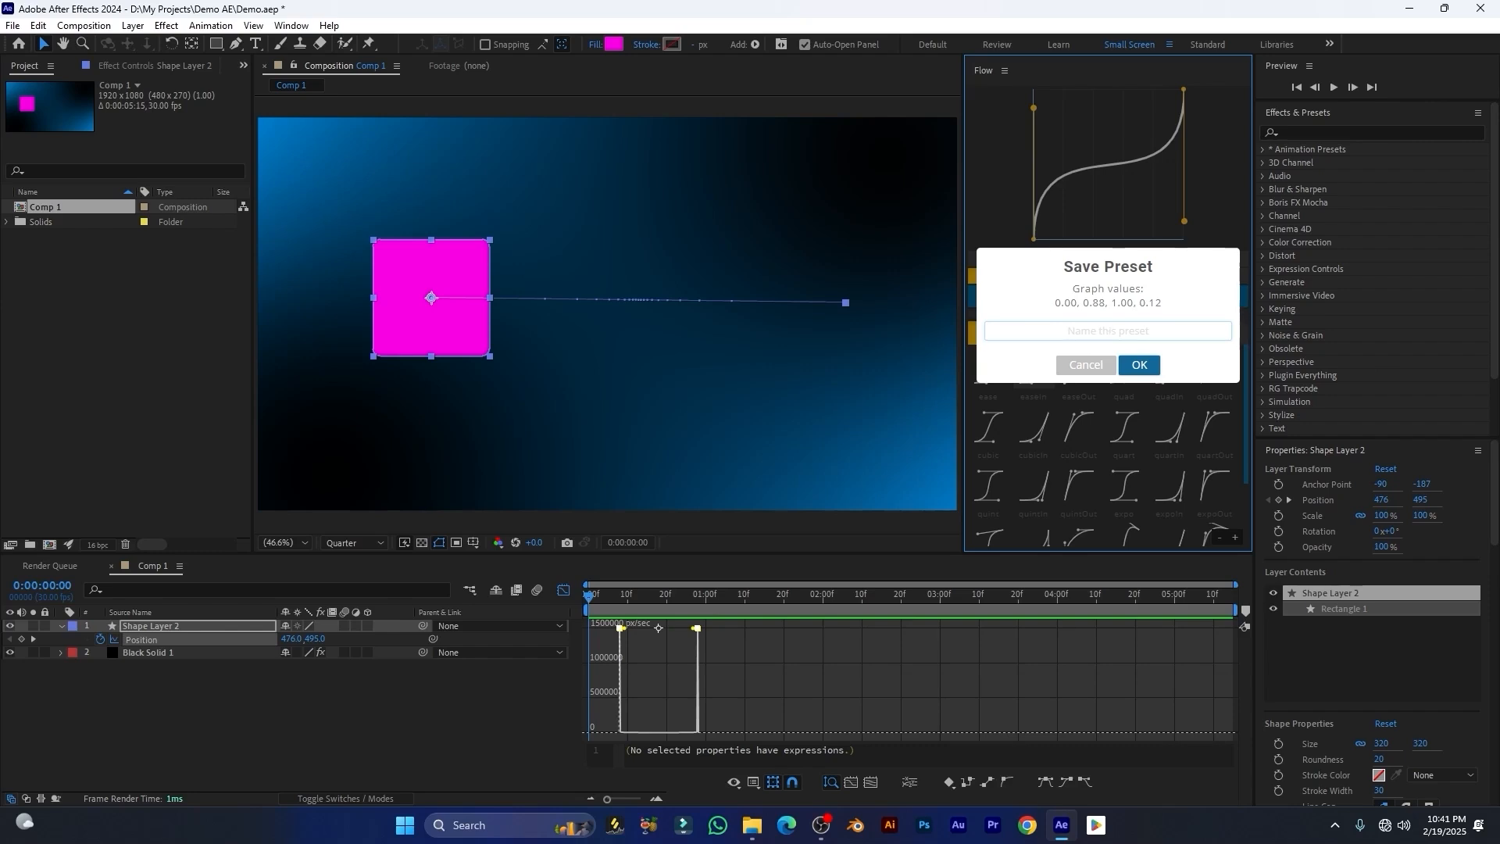
type("My animation")
left_click(1139, 366)
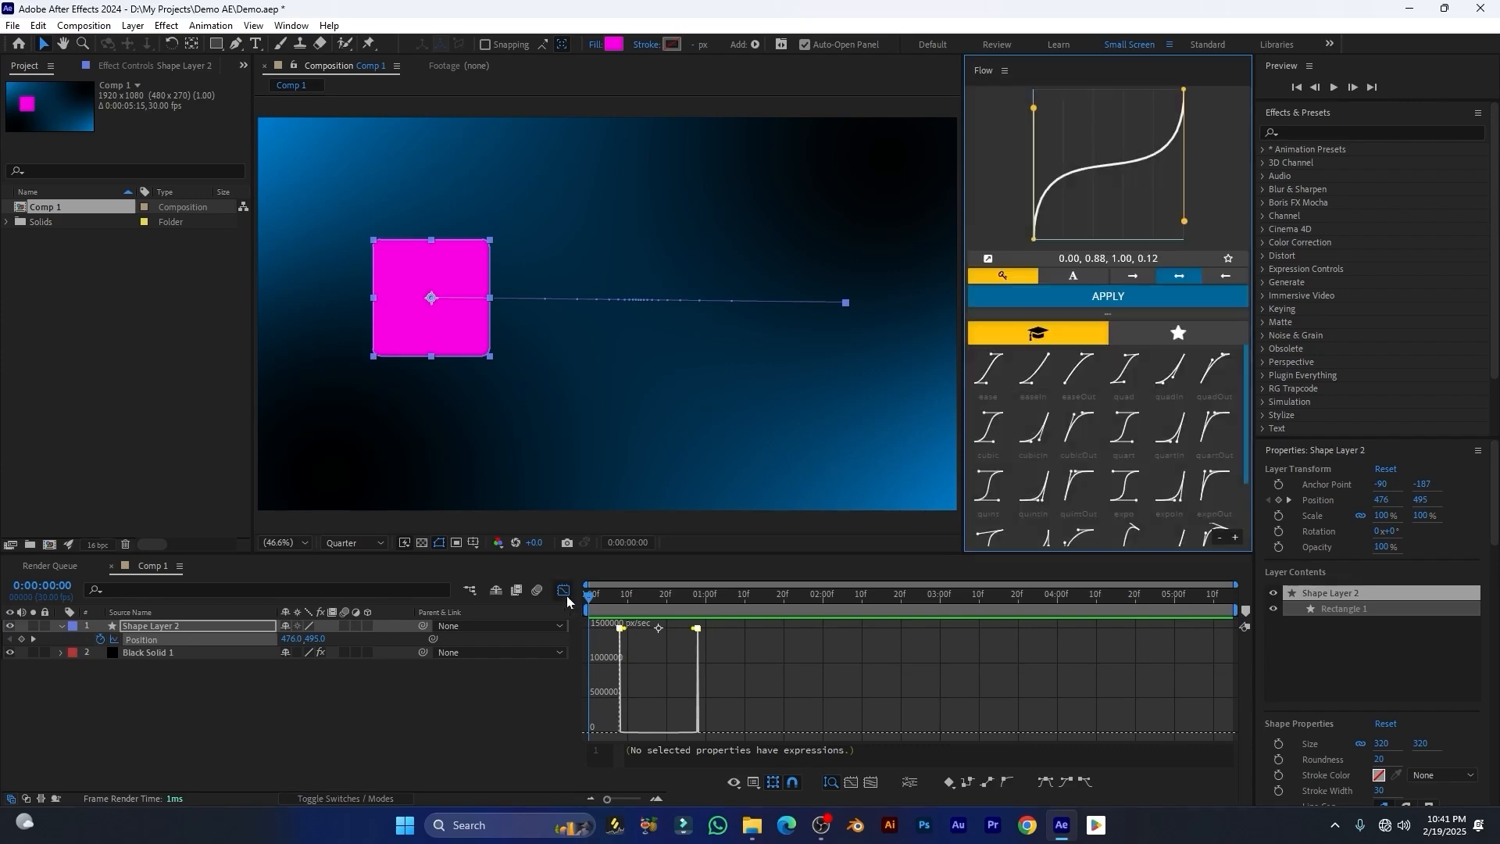
Step: Leave the Graph Editor and preview the layer's animation in the timeline
left_click(566, 595)
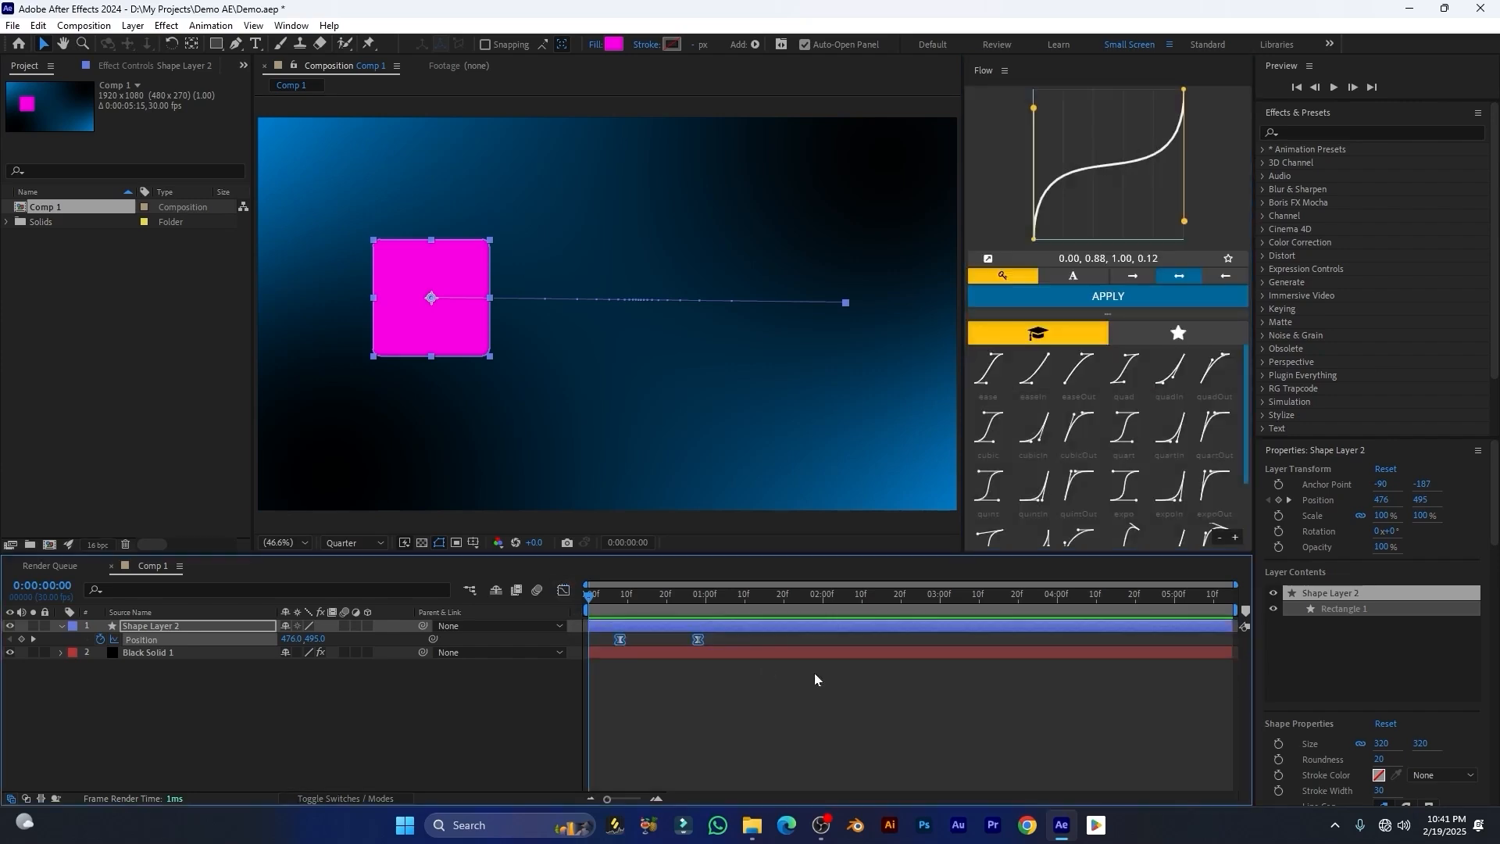
left_click(698, 639, "ctrl")
key("space")
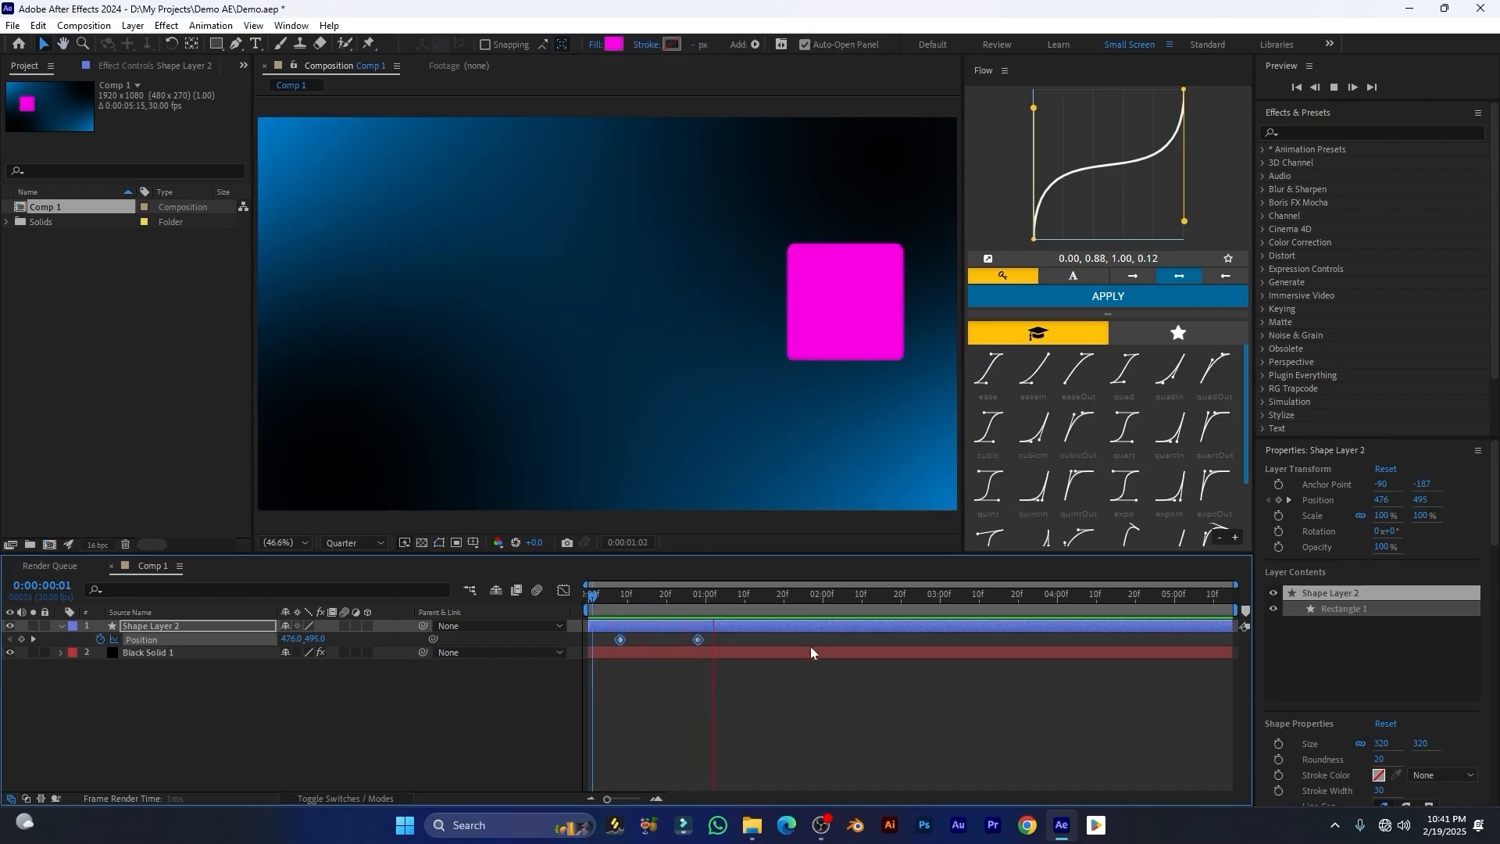
left_click(601, 612)
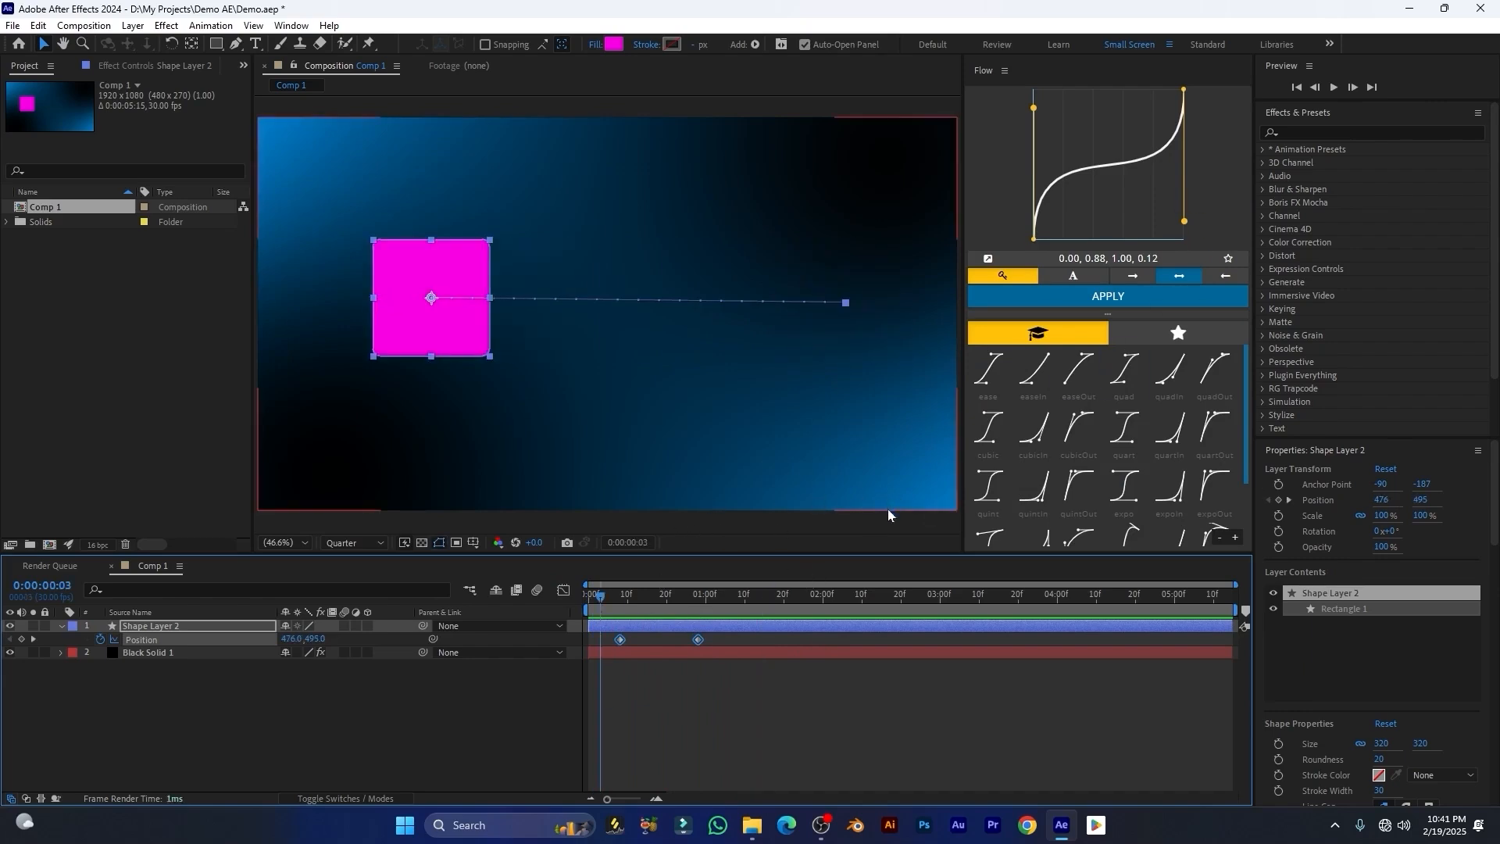
Step: Open the user library, select both Position keyframes, apply the My animation preset and preview it
left_click(1179, 336)
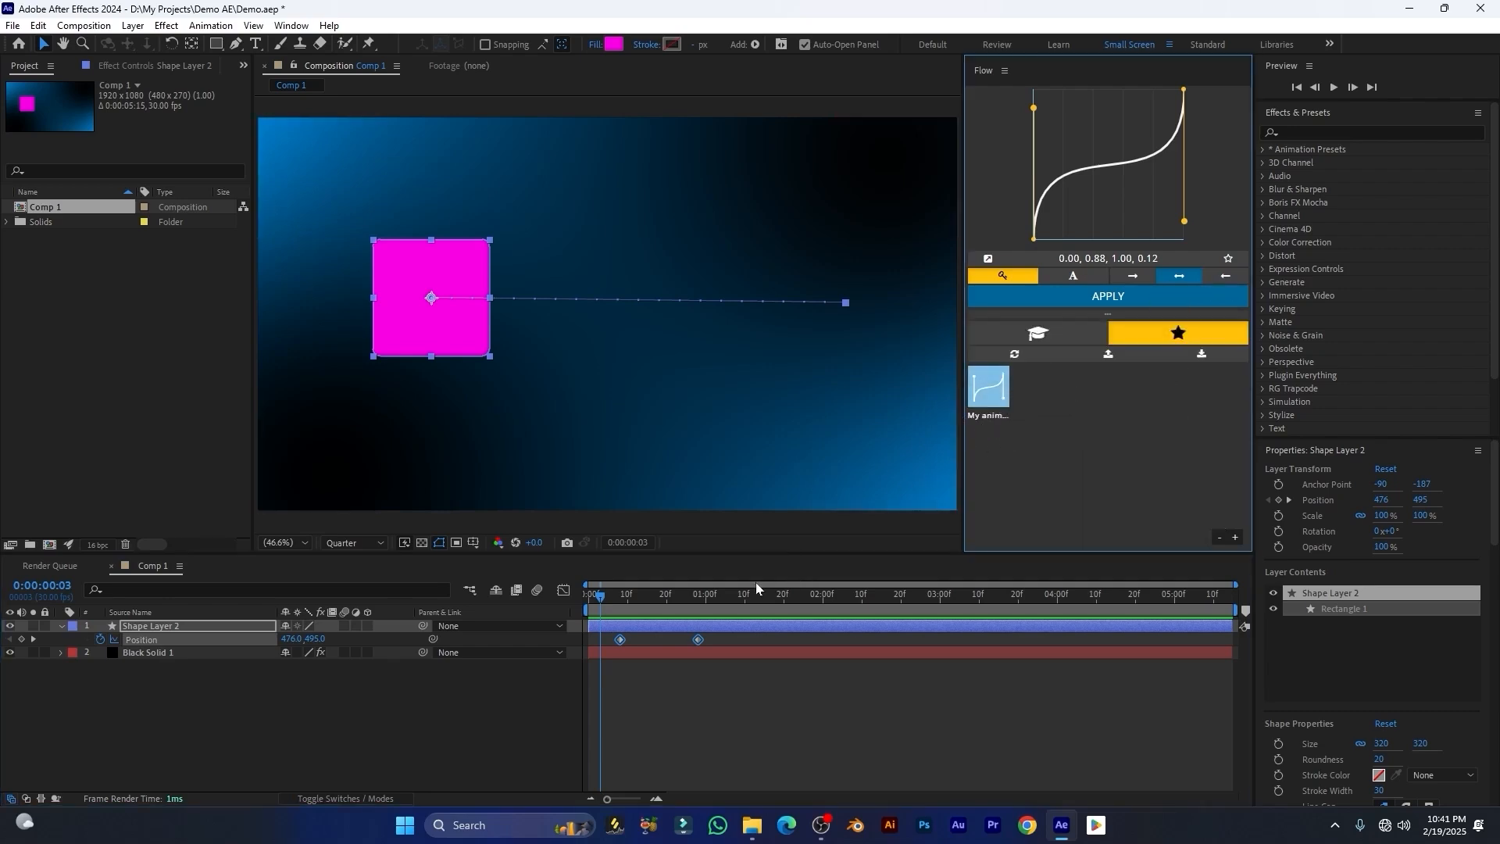
left_click_drag(719, 637, 528, 661)
left_click(992, 389)
key("space")
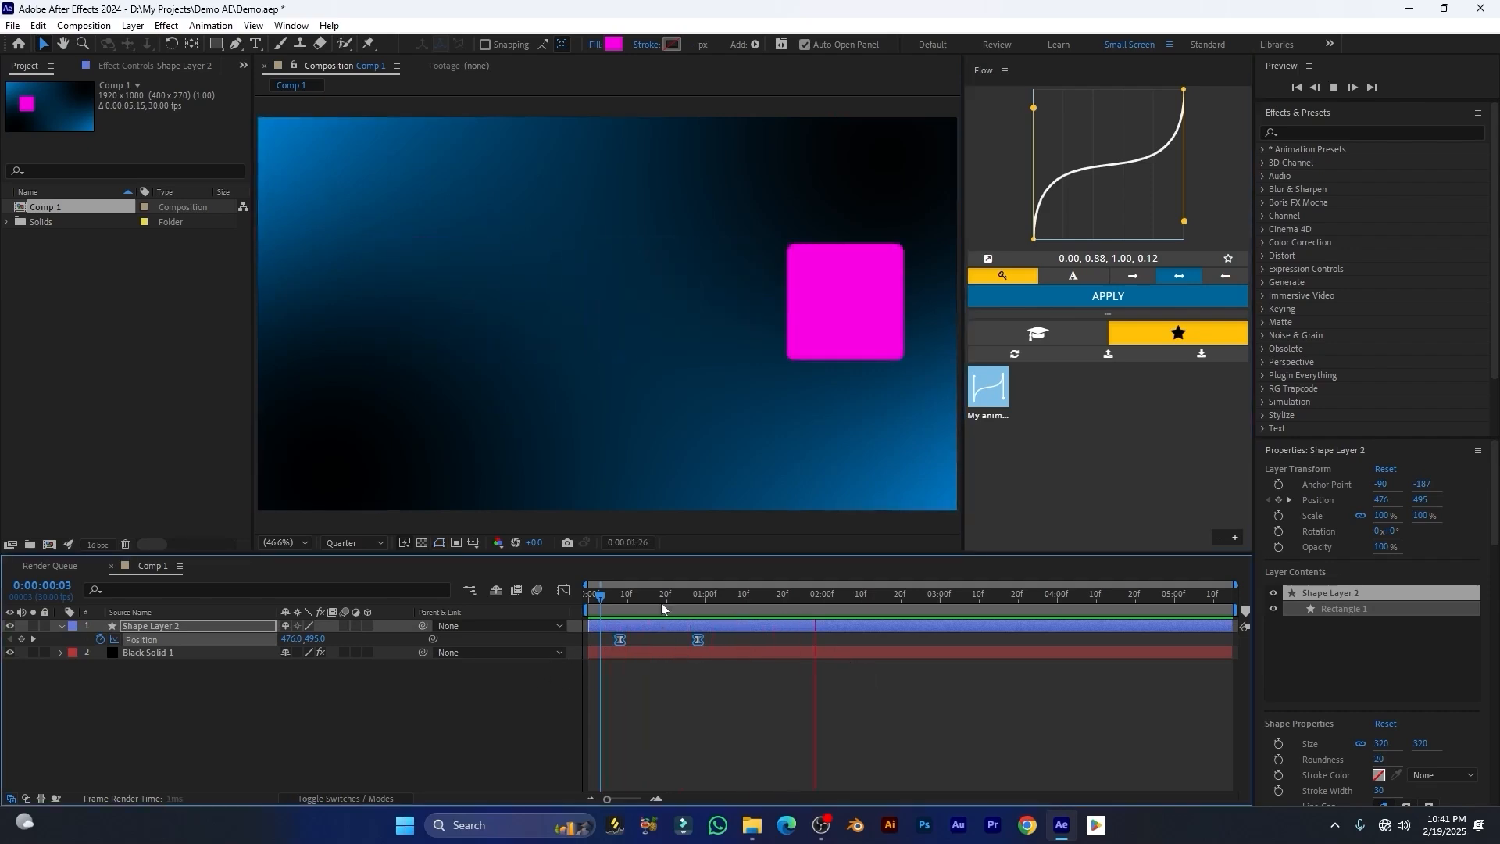
key("space")
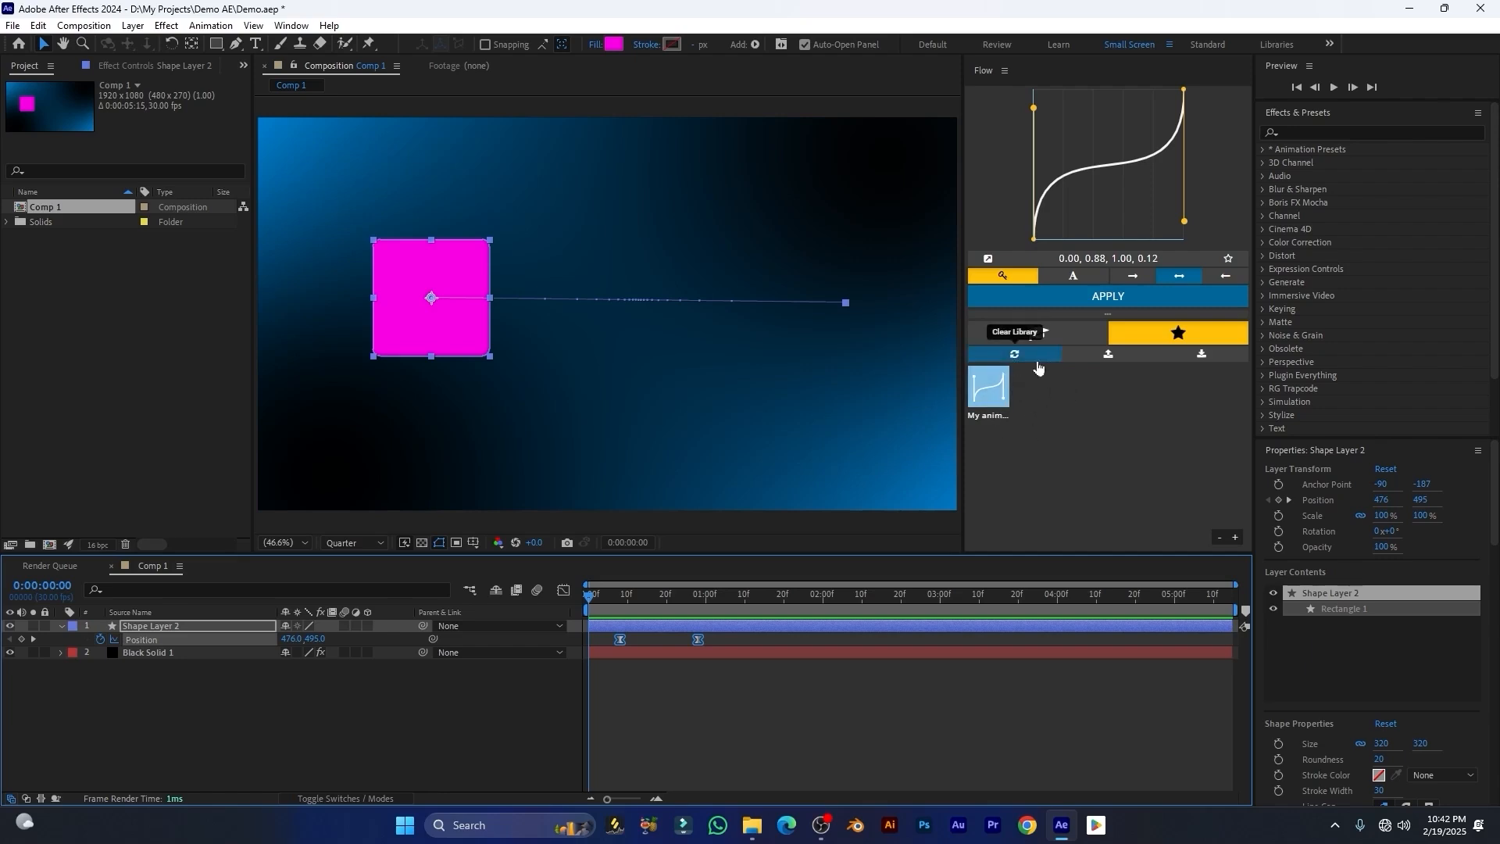
Step: Clear the user curve library, then return to the default presets and apply ease
left_click(1015, 355)
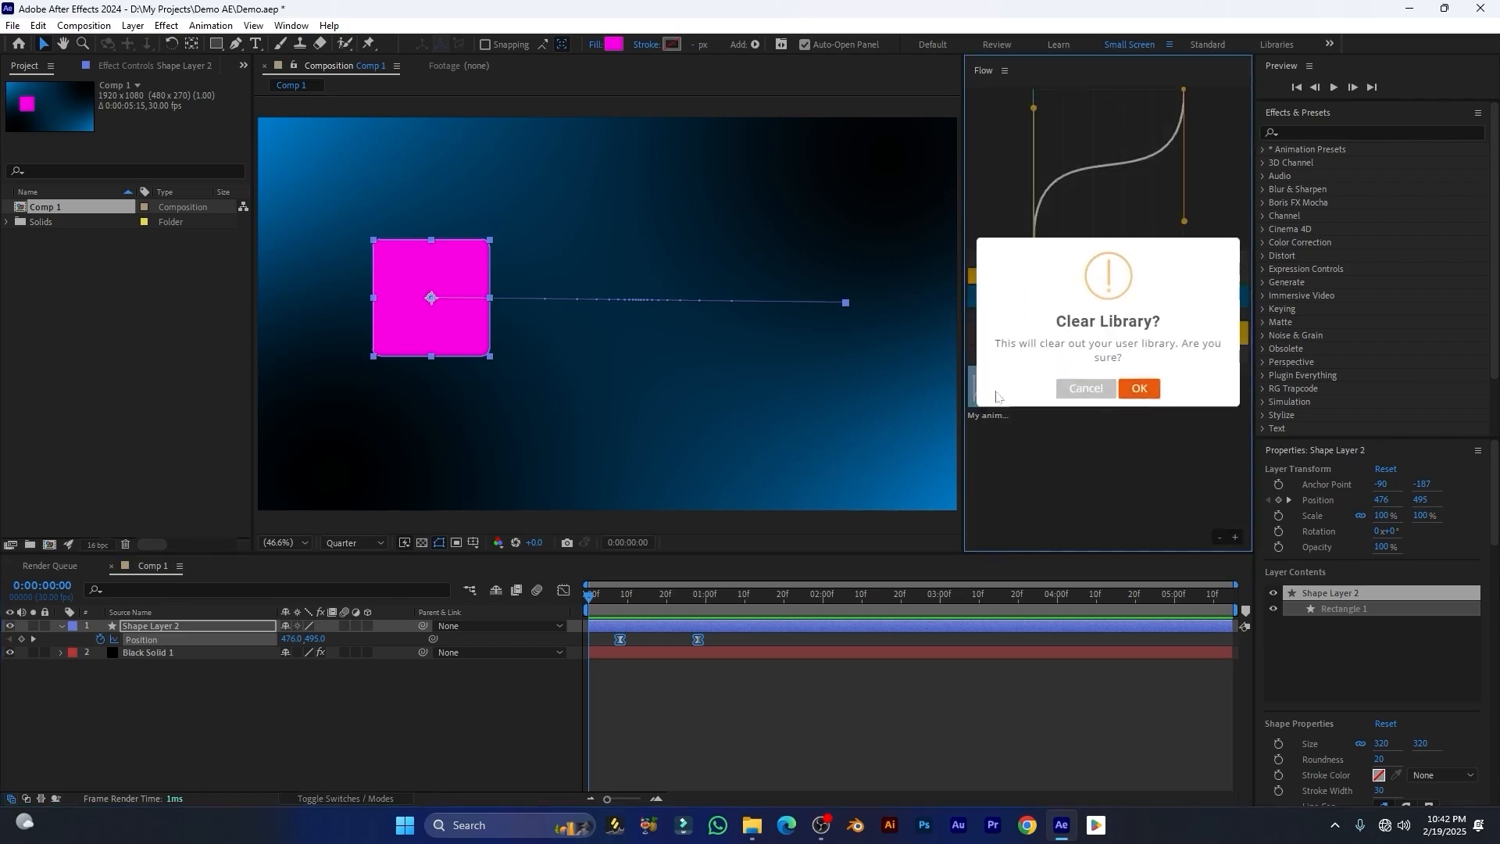
left_click(1153, 396)
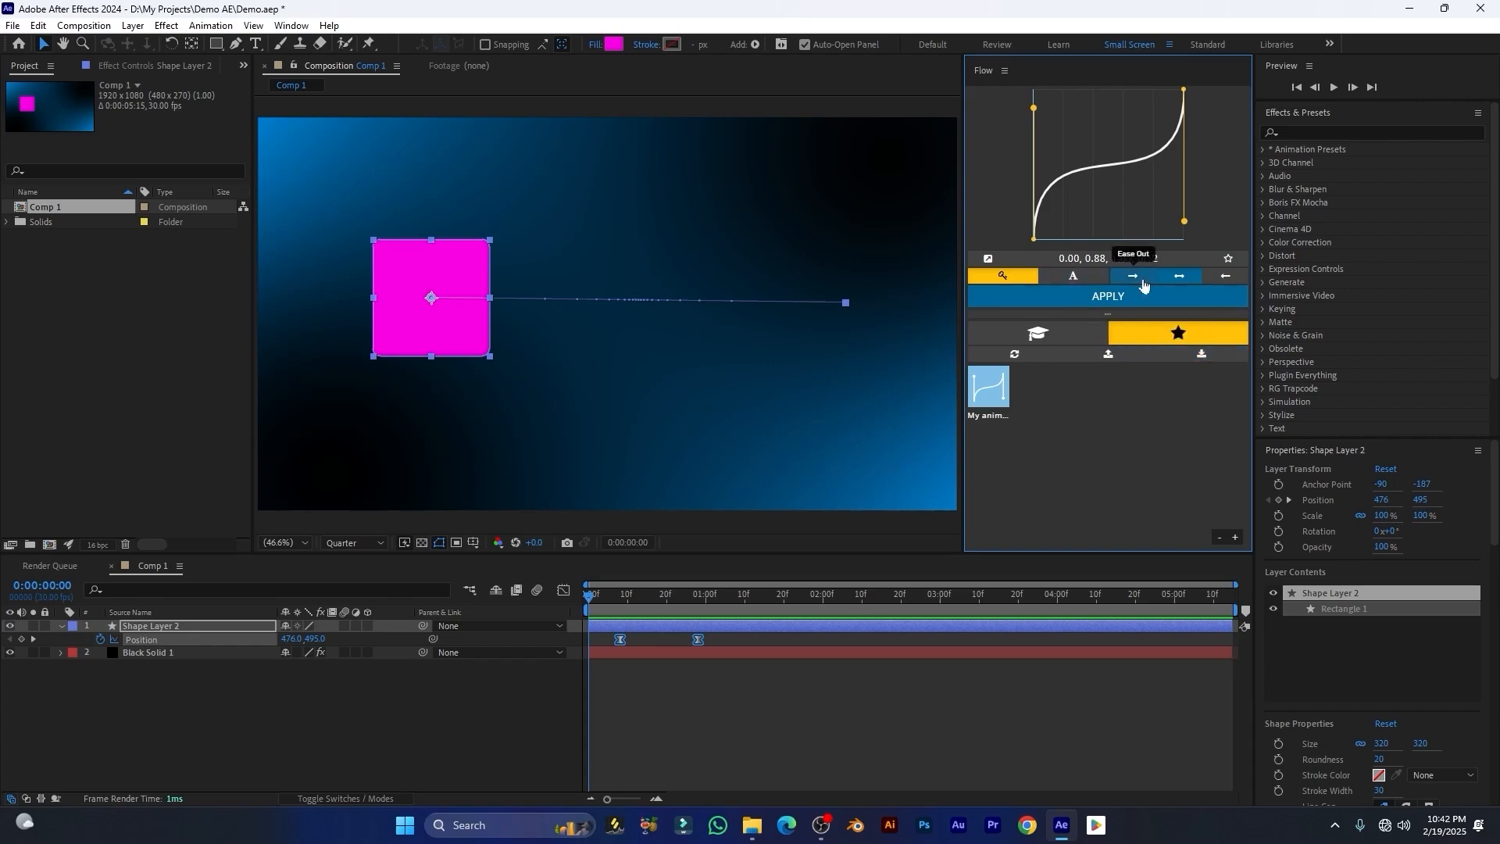
left_click(1037, 334)
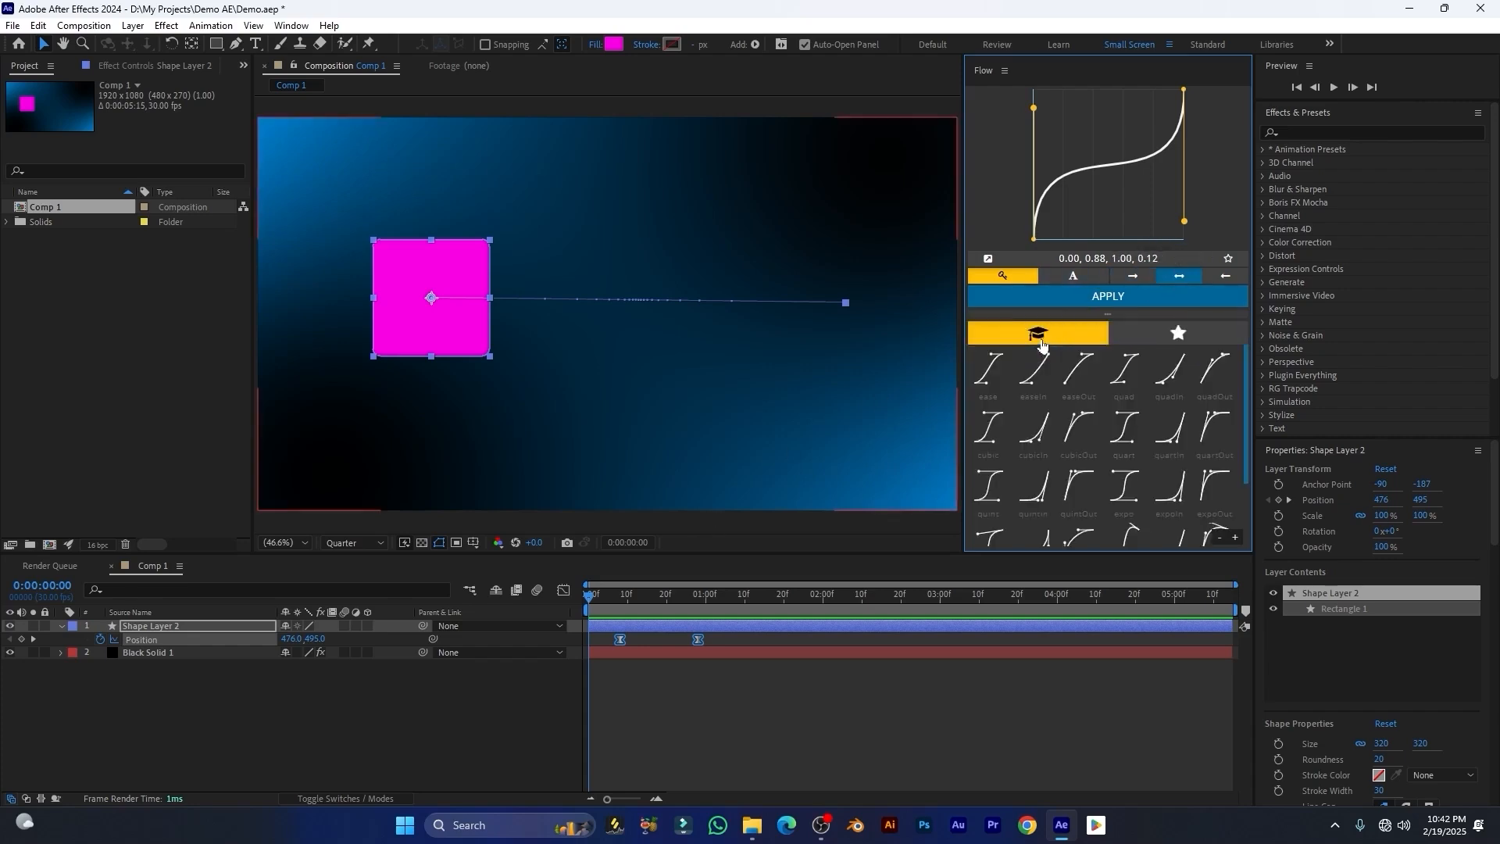
left_click(989, 383)
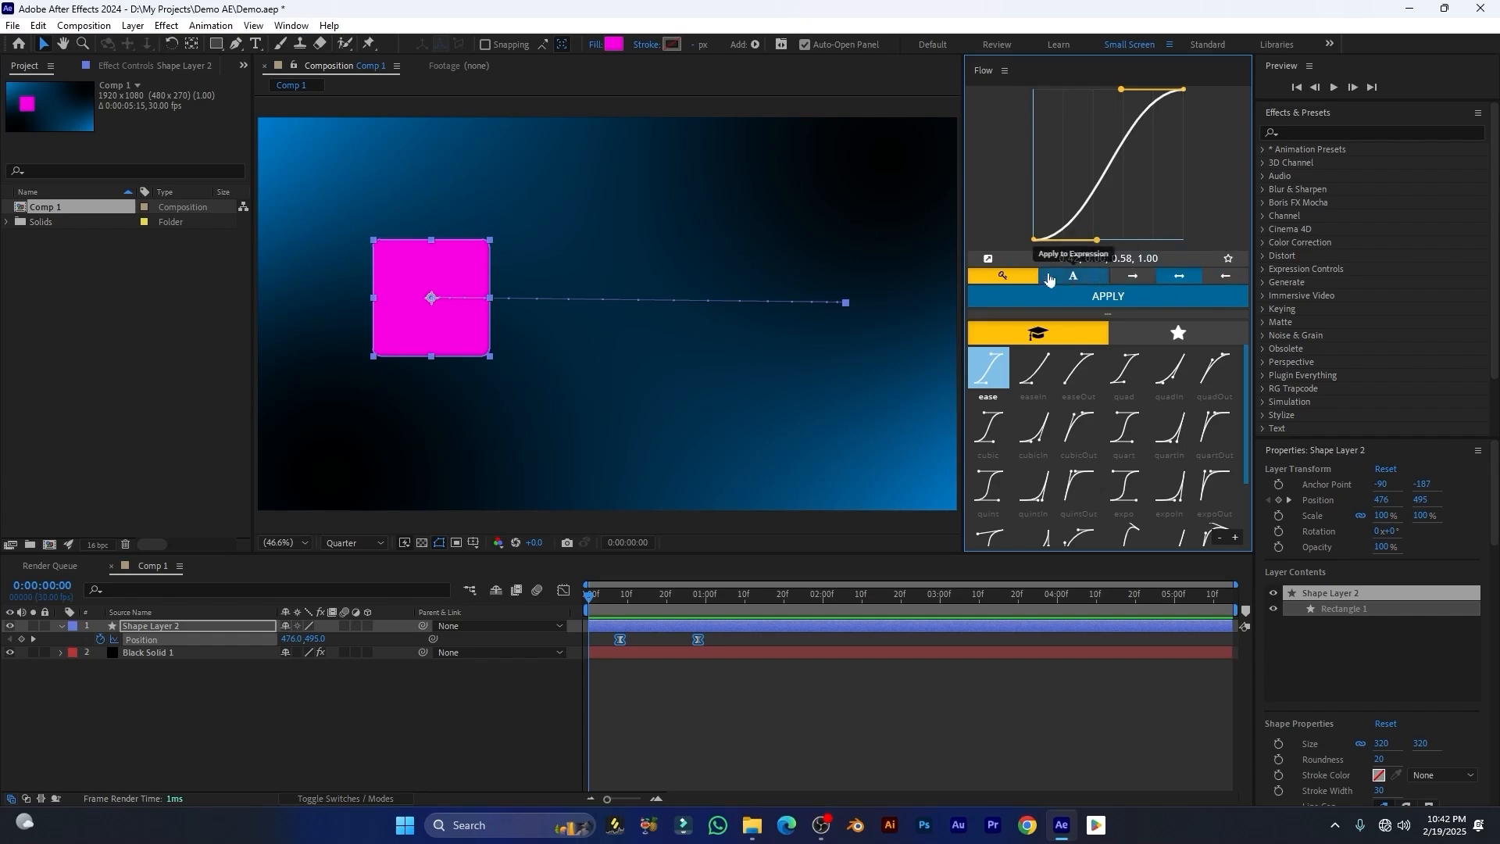
Step: Tweak the Flow curve's outgoing handle, then open the Graph Editor and select both Position keyframes
left_click_drag(1090, 235, 1122, 200)
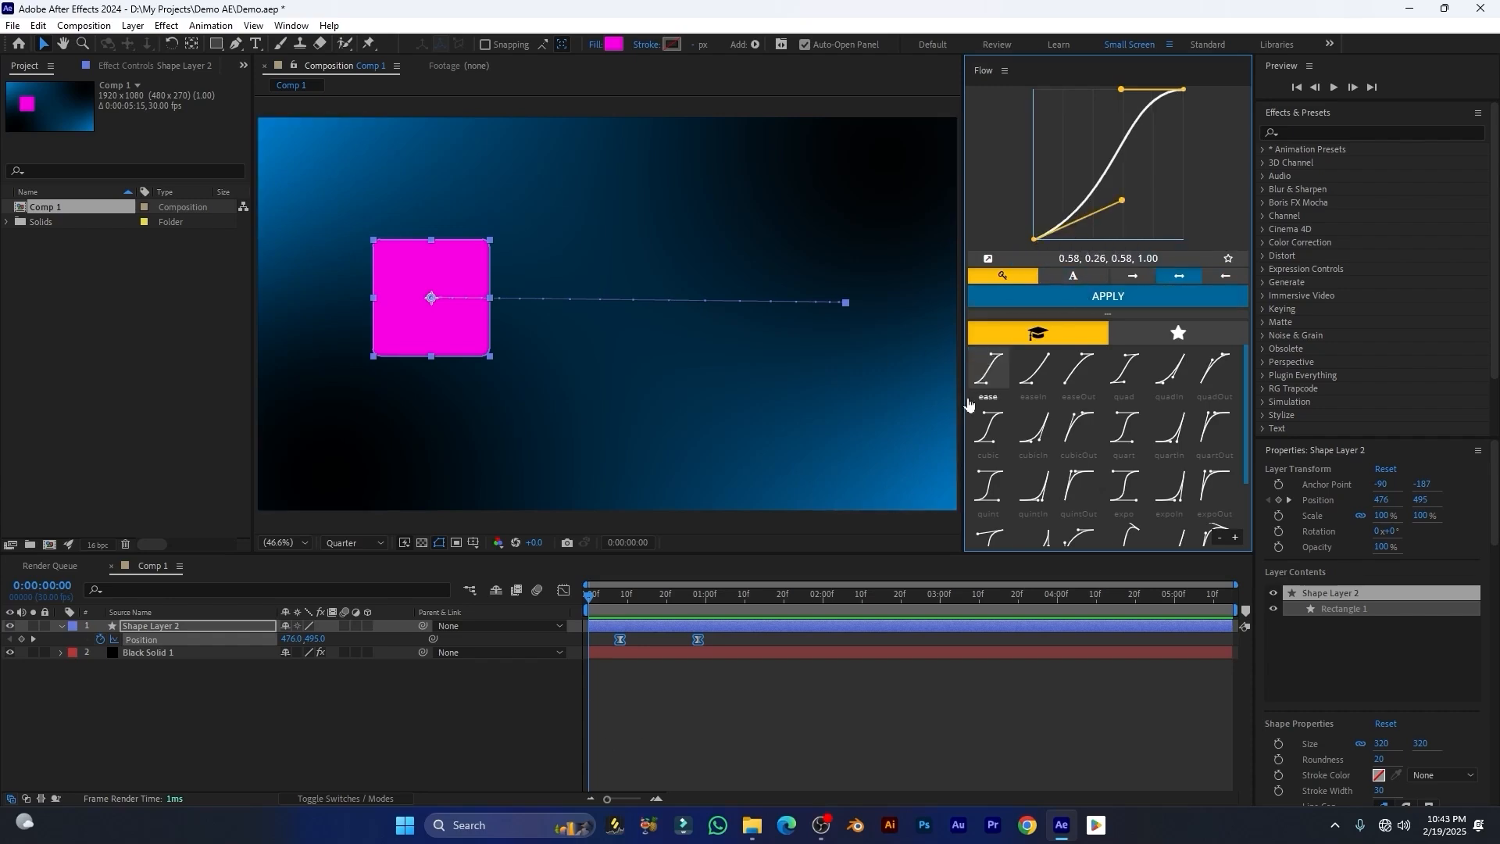
left_click_drag(725, 641, 547, 657)
left_click(566, 592)
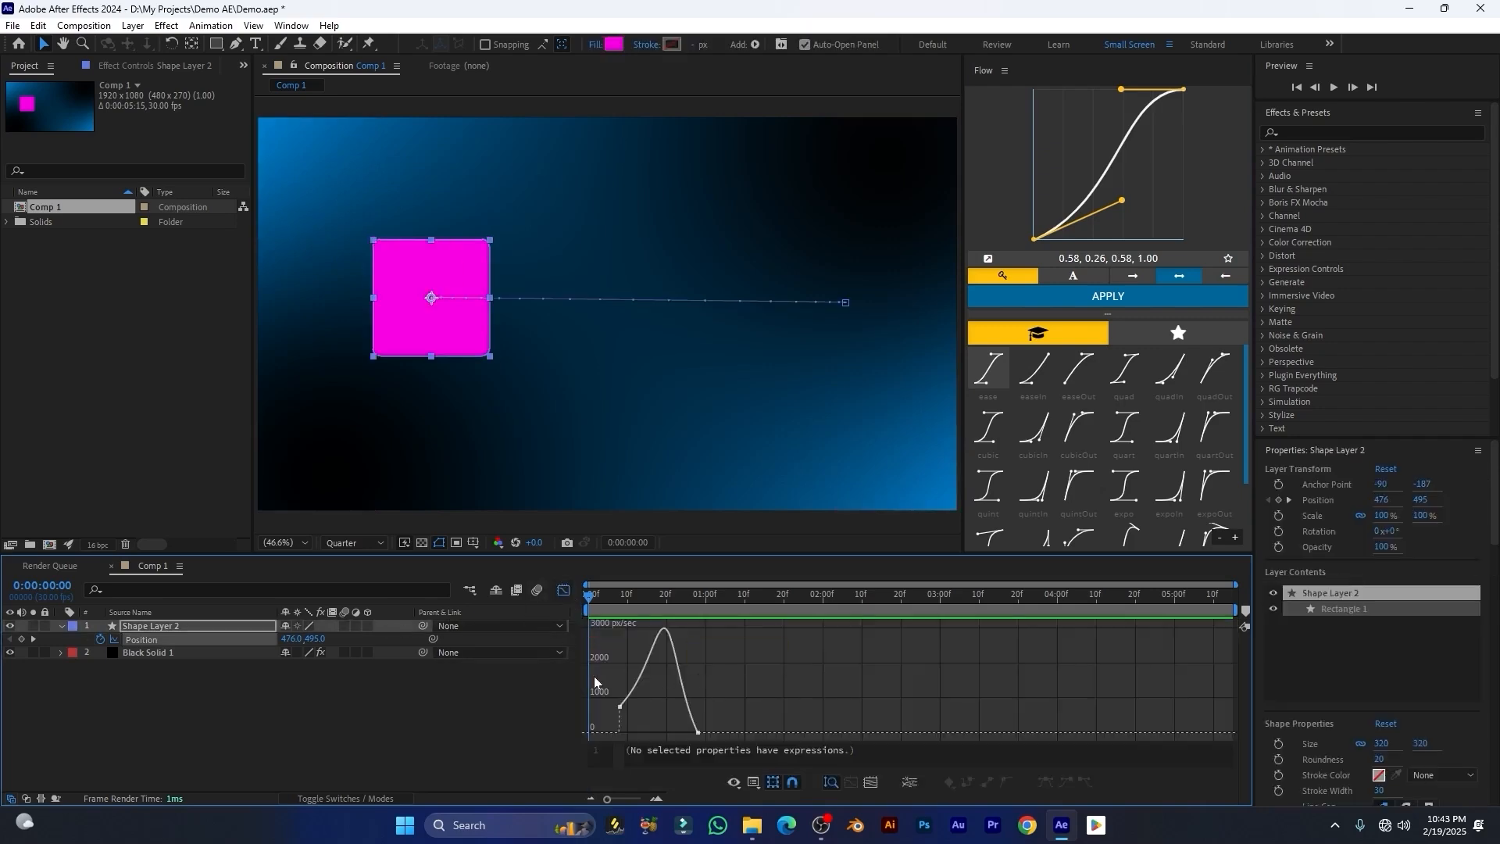
left_click_drag(738, 645, 613, 718)
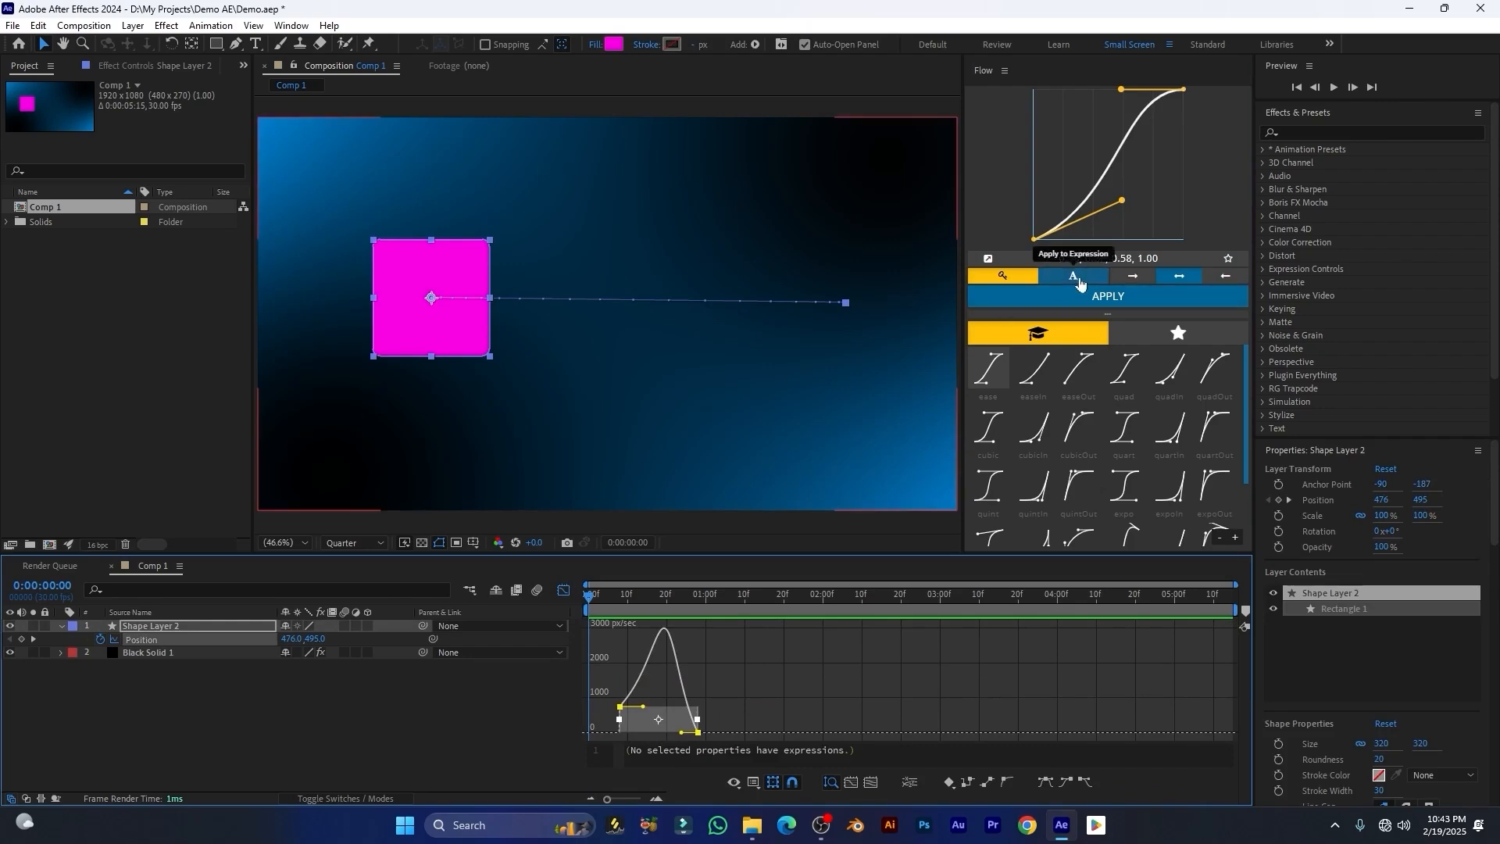
Step: Switch Flow to Apply to Expression mode and apply the quintIn preset to Position
left_click(1074, 276)
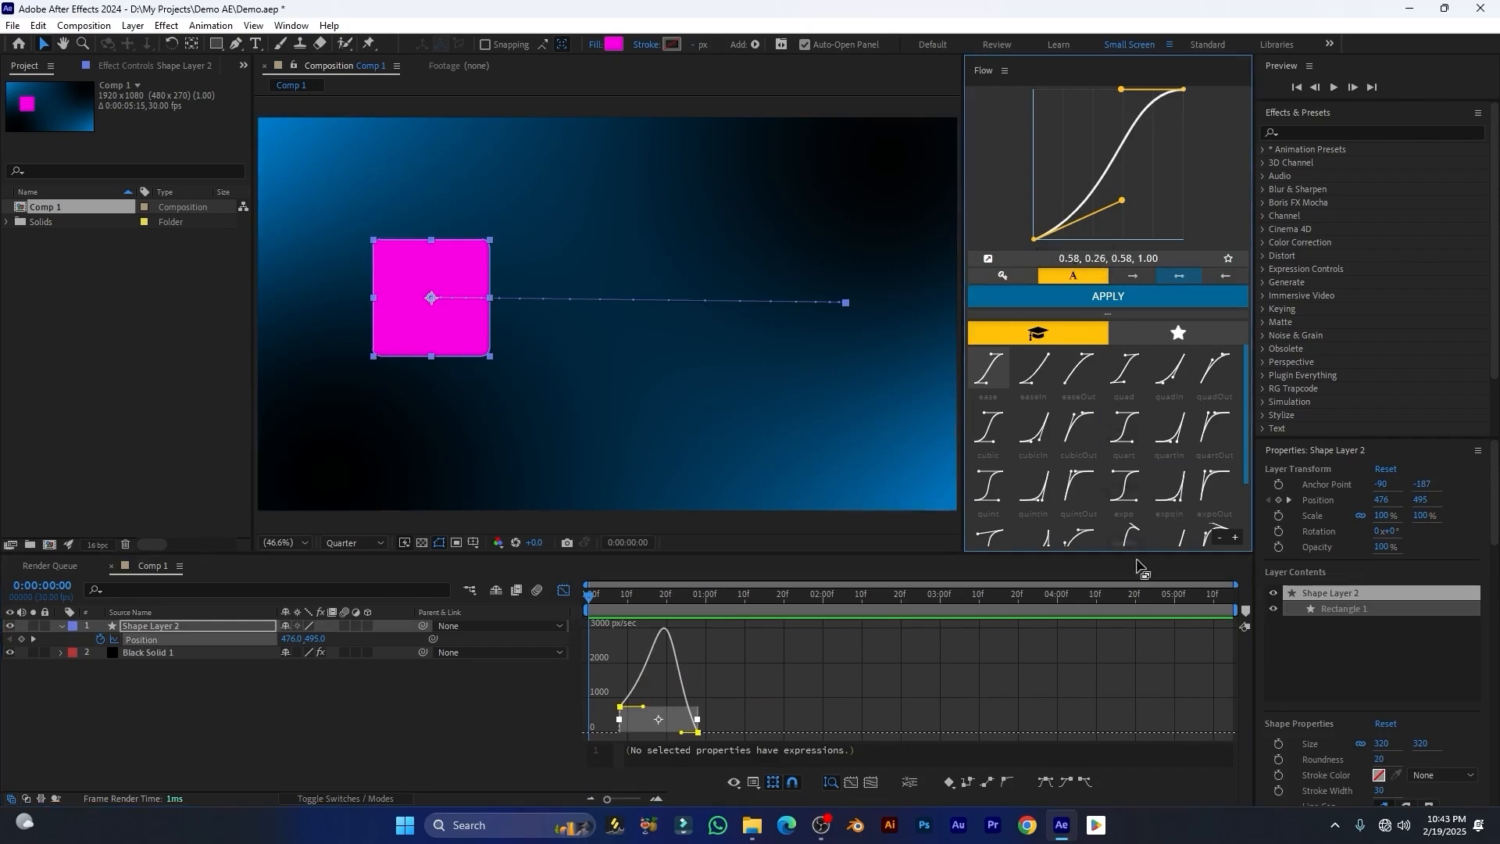
left_click(1040, 490)
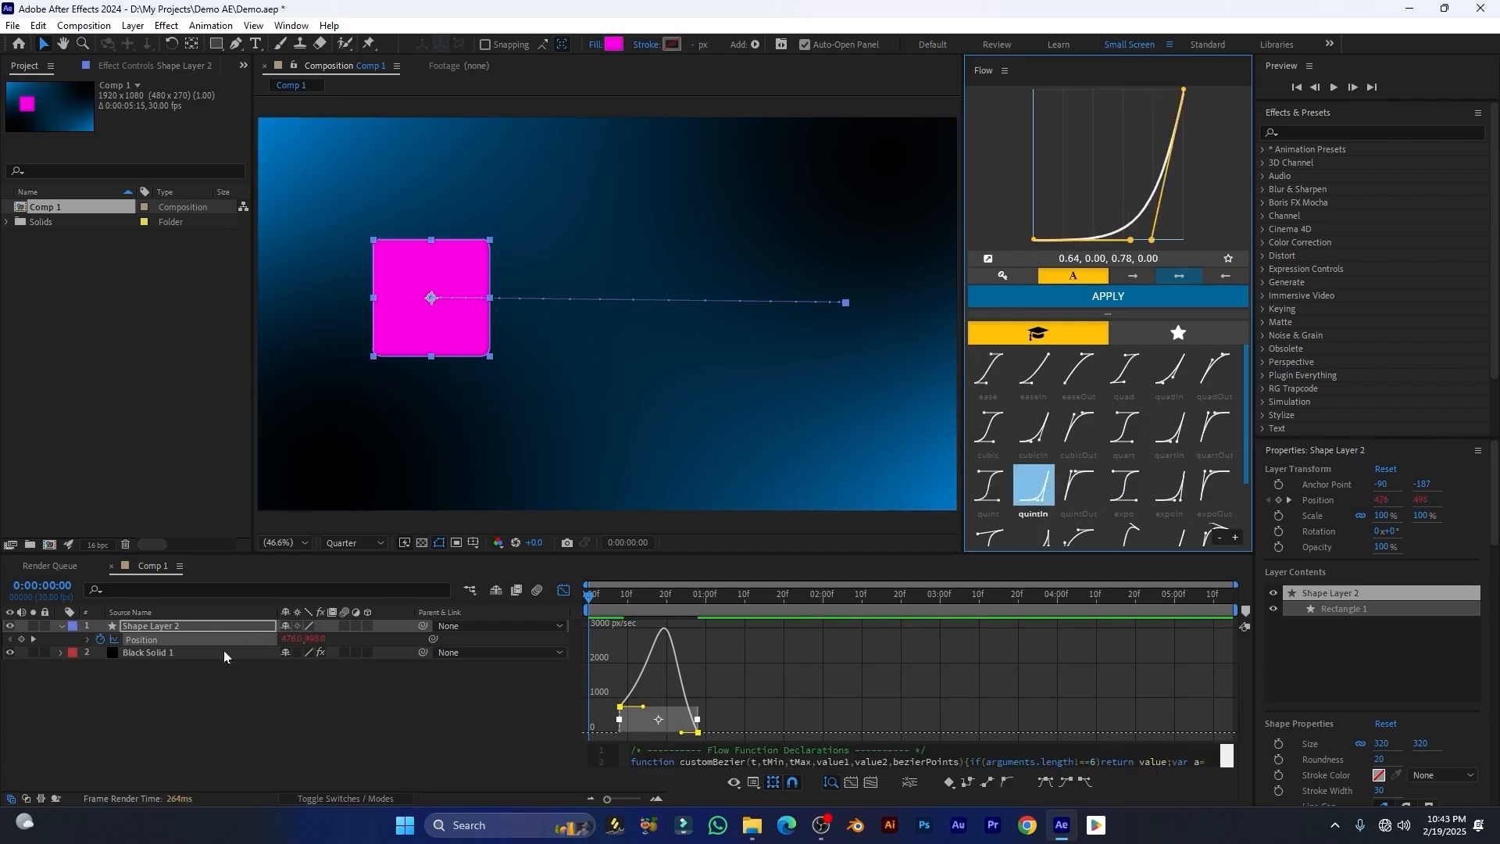
Step: Reveal the Position expression and preview the animation from the start
left_click(88, 641)
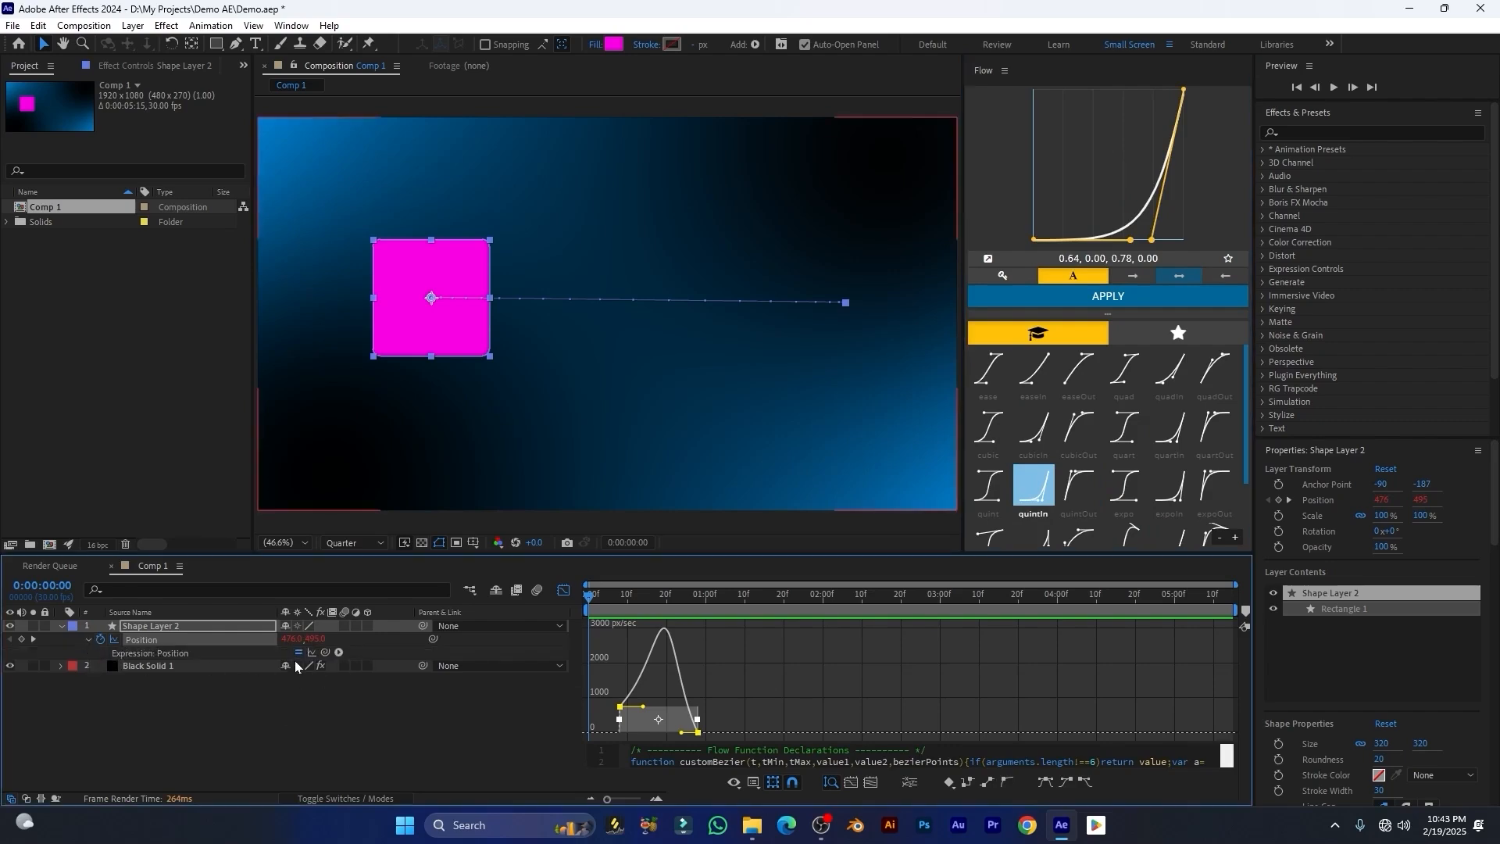
left_click_drag(651, 600, 608, 612)
key("space")
key("space")
key("space")
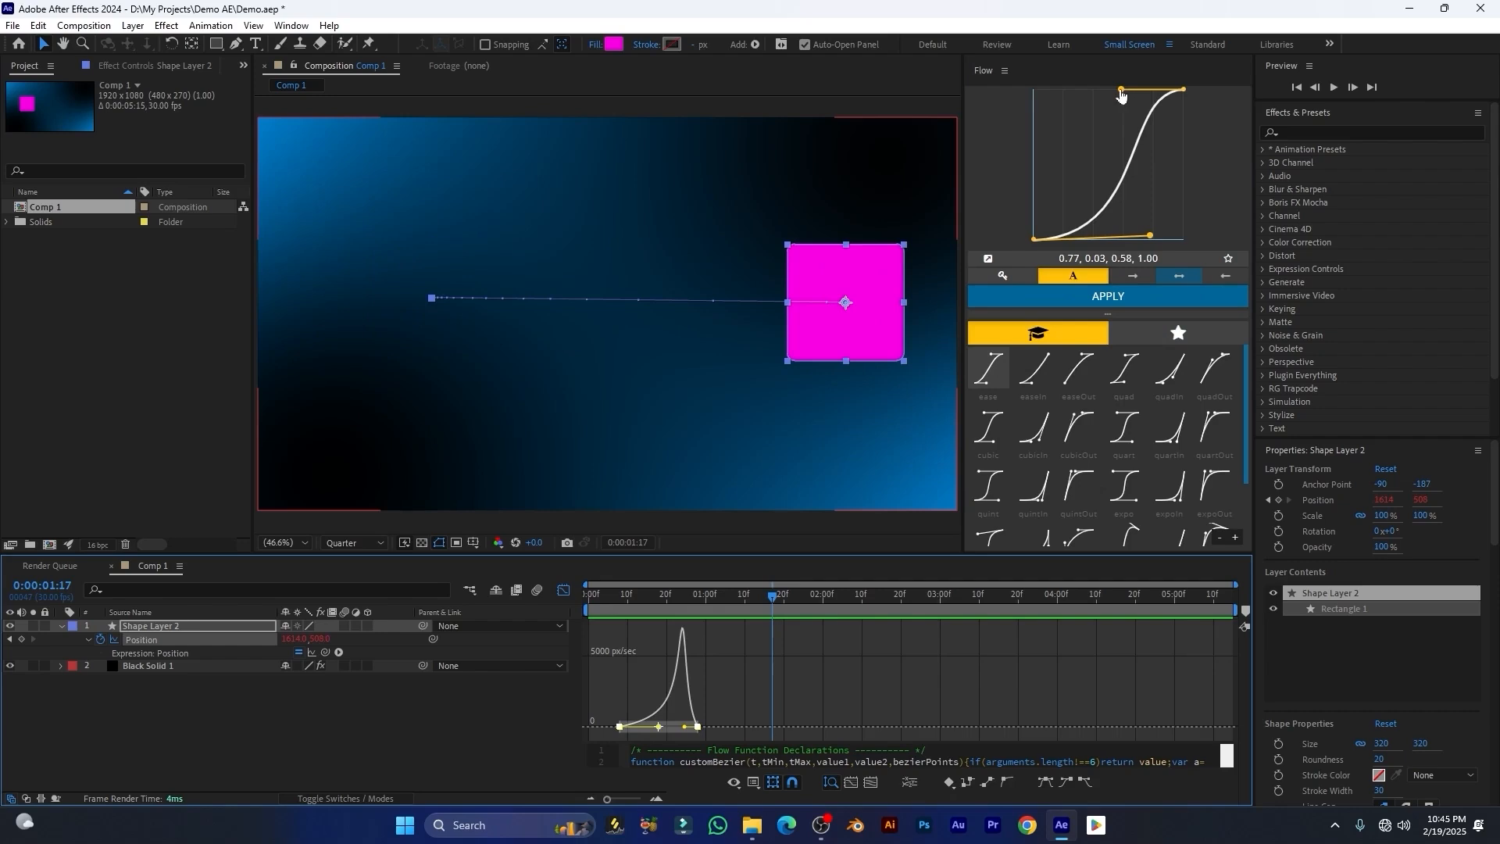
Step: Reshape the curve to 0.77, 0.03, 1.00, 0.05 and apply it to the Position expression
left_click_drag(1123, 90, 1187, 233)
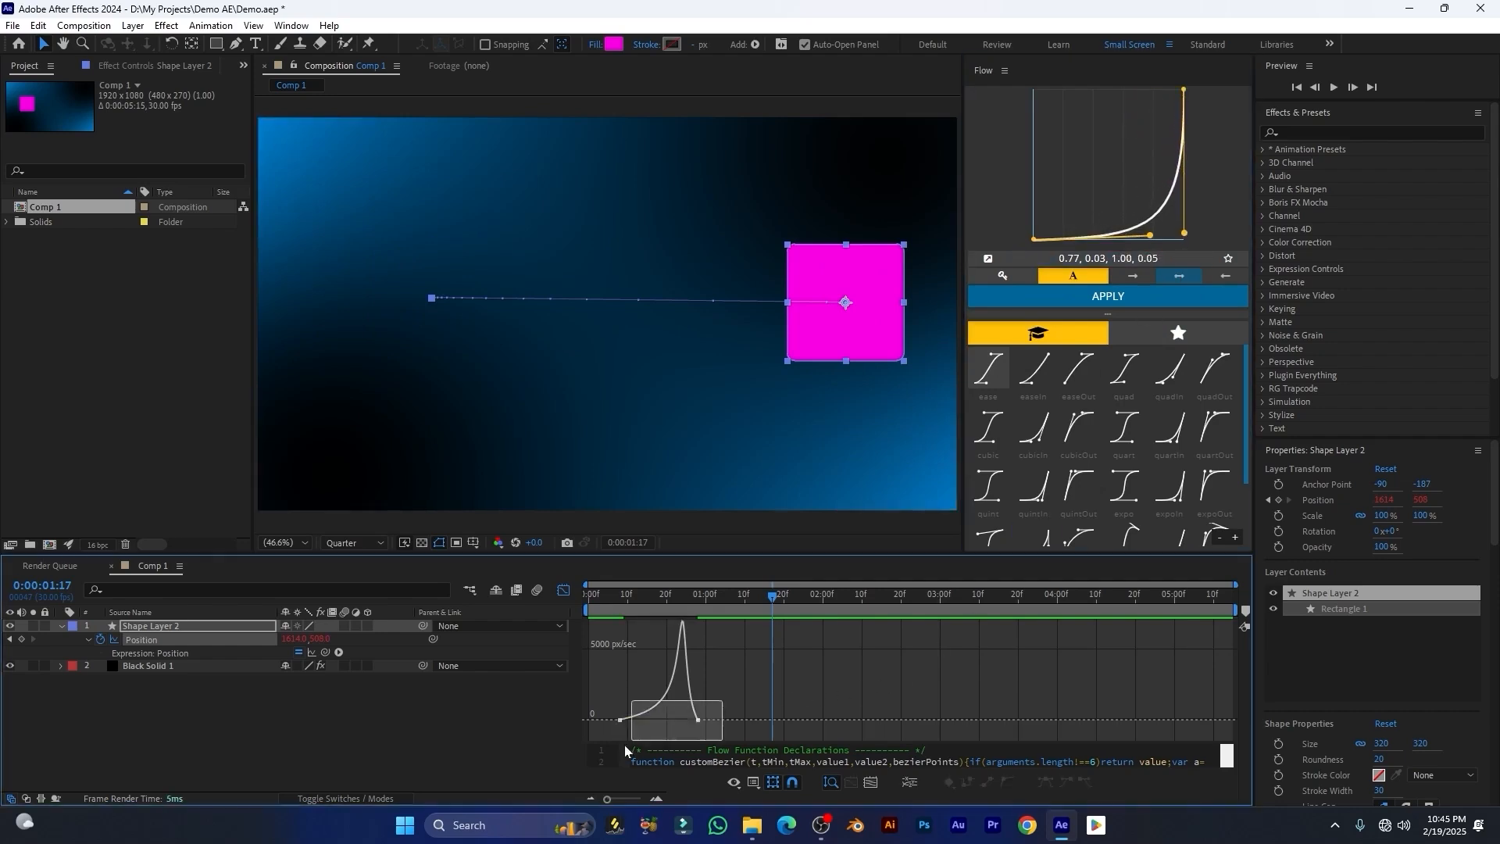
left_click(1137, 304)
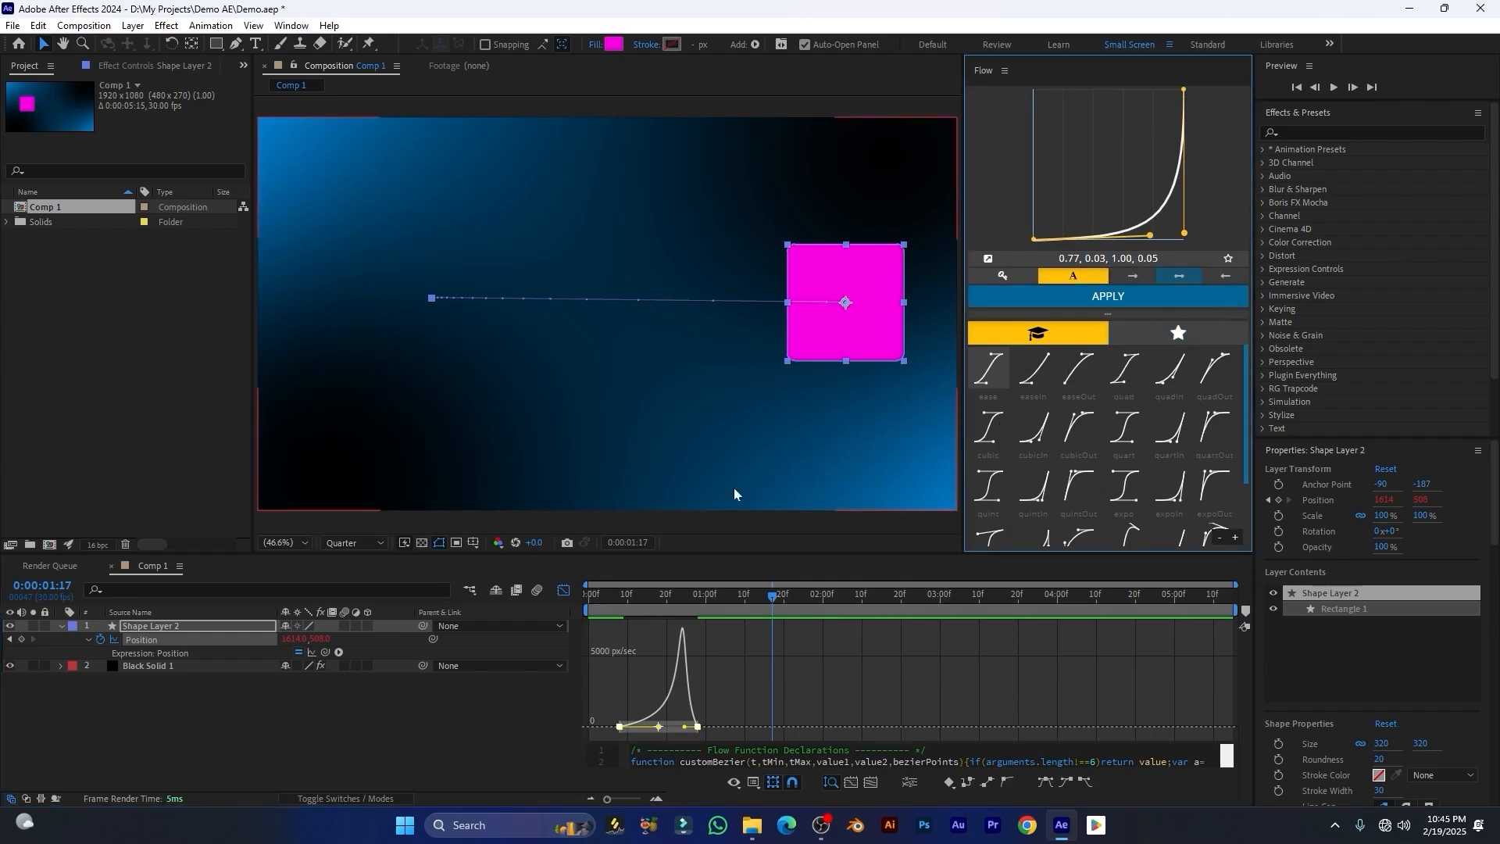
Step: Remove the Position expression, select both keyframes and apply the curve directly to the keys instead
left_click(102, 641, "alt")
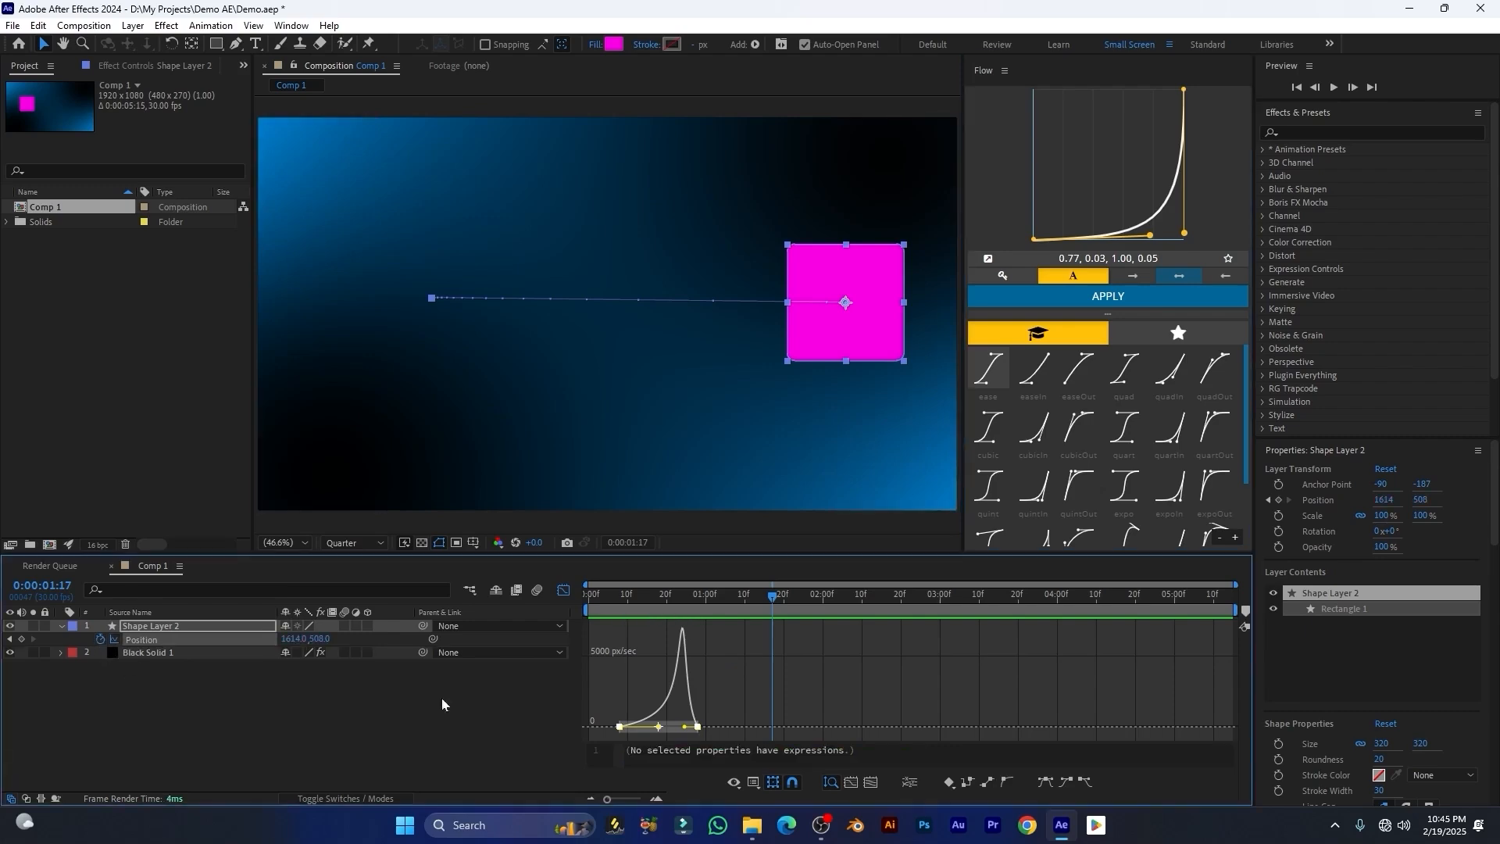
left_click_drag(735, 703, 540, 757)
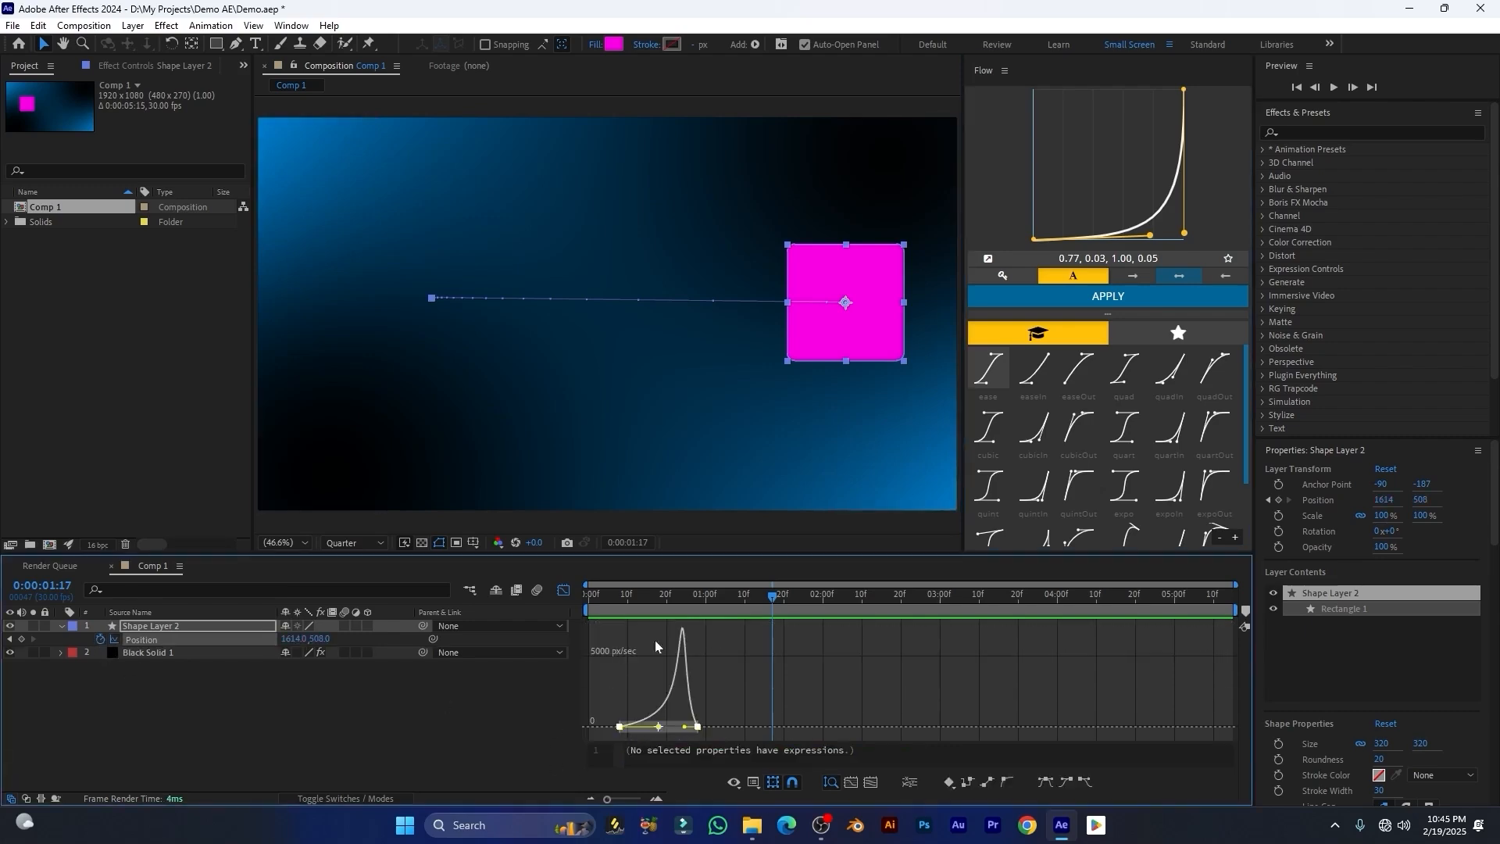
left_click(1003, 278)
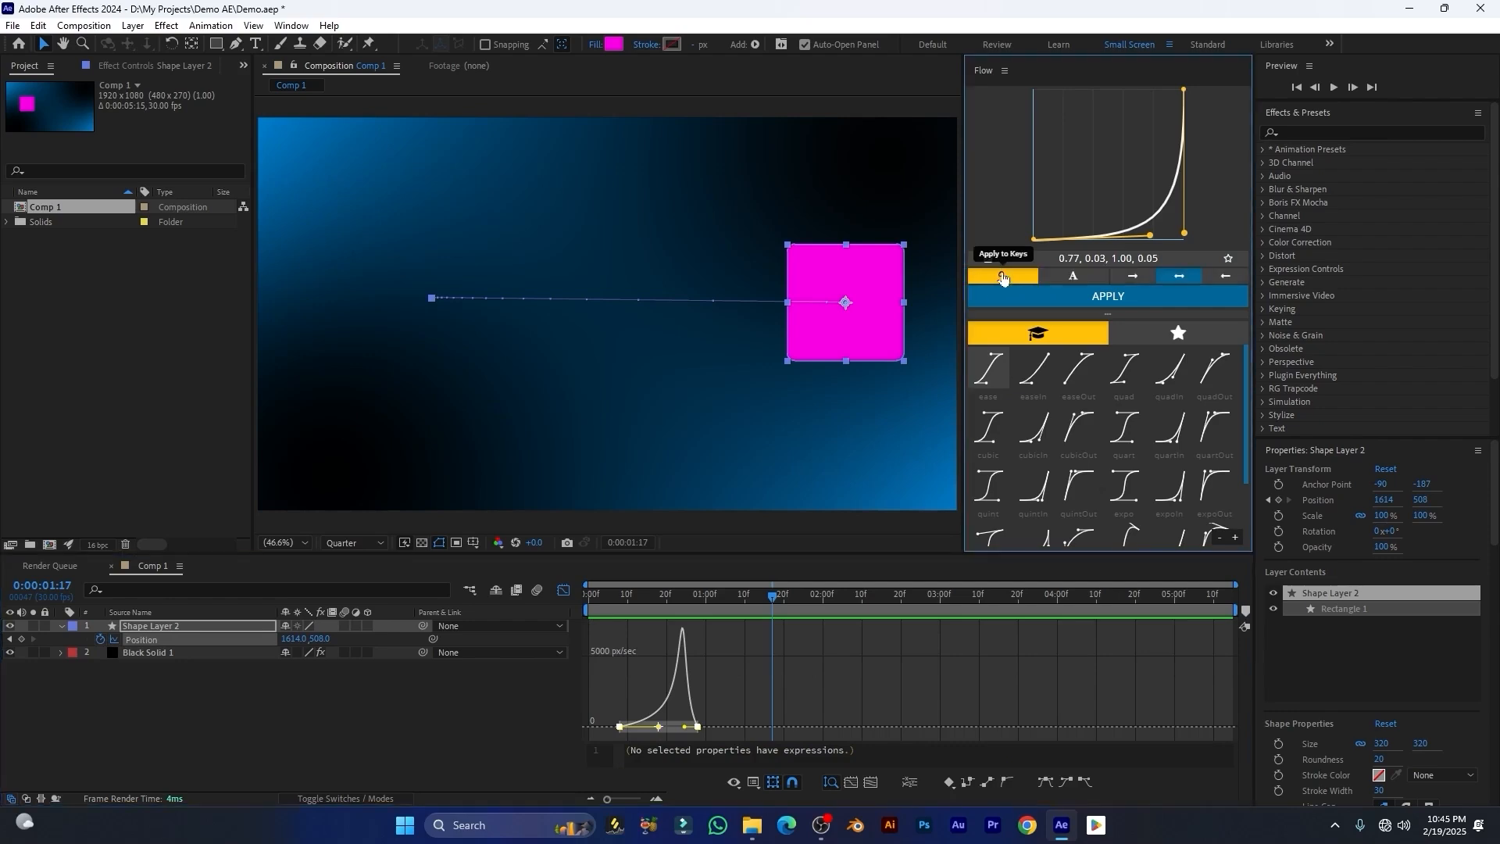
left_click(1023, 293)
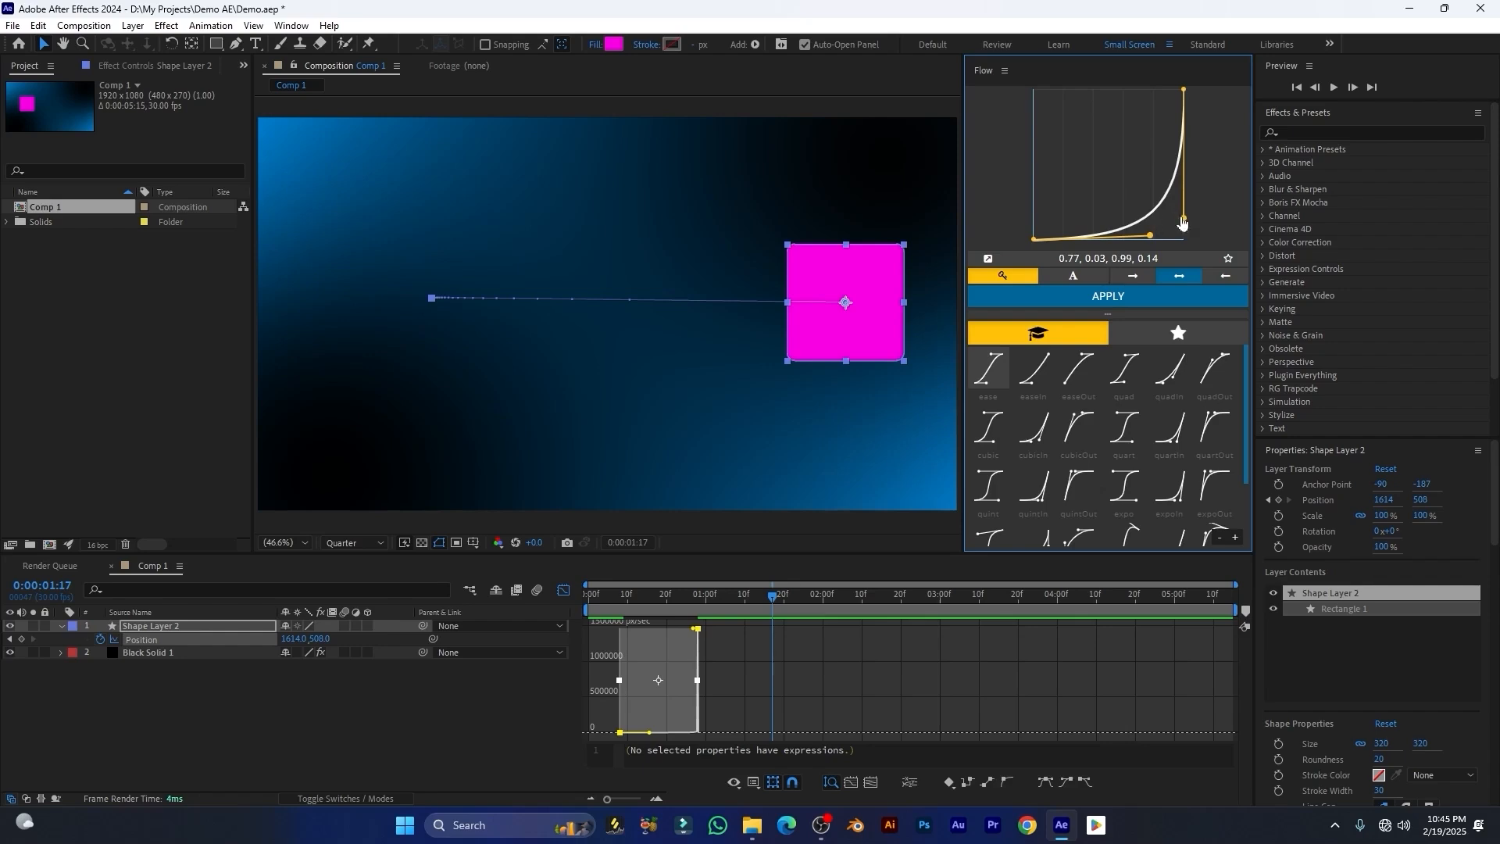
Step: Drag the second curve handle to 0.00, 1.00 and preview the animation from the start
left_click_drag(1183, 220, 1185, 222)
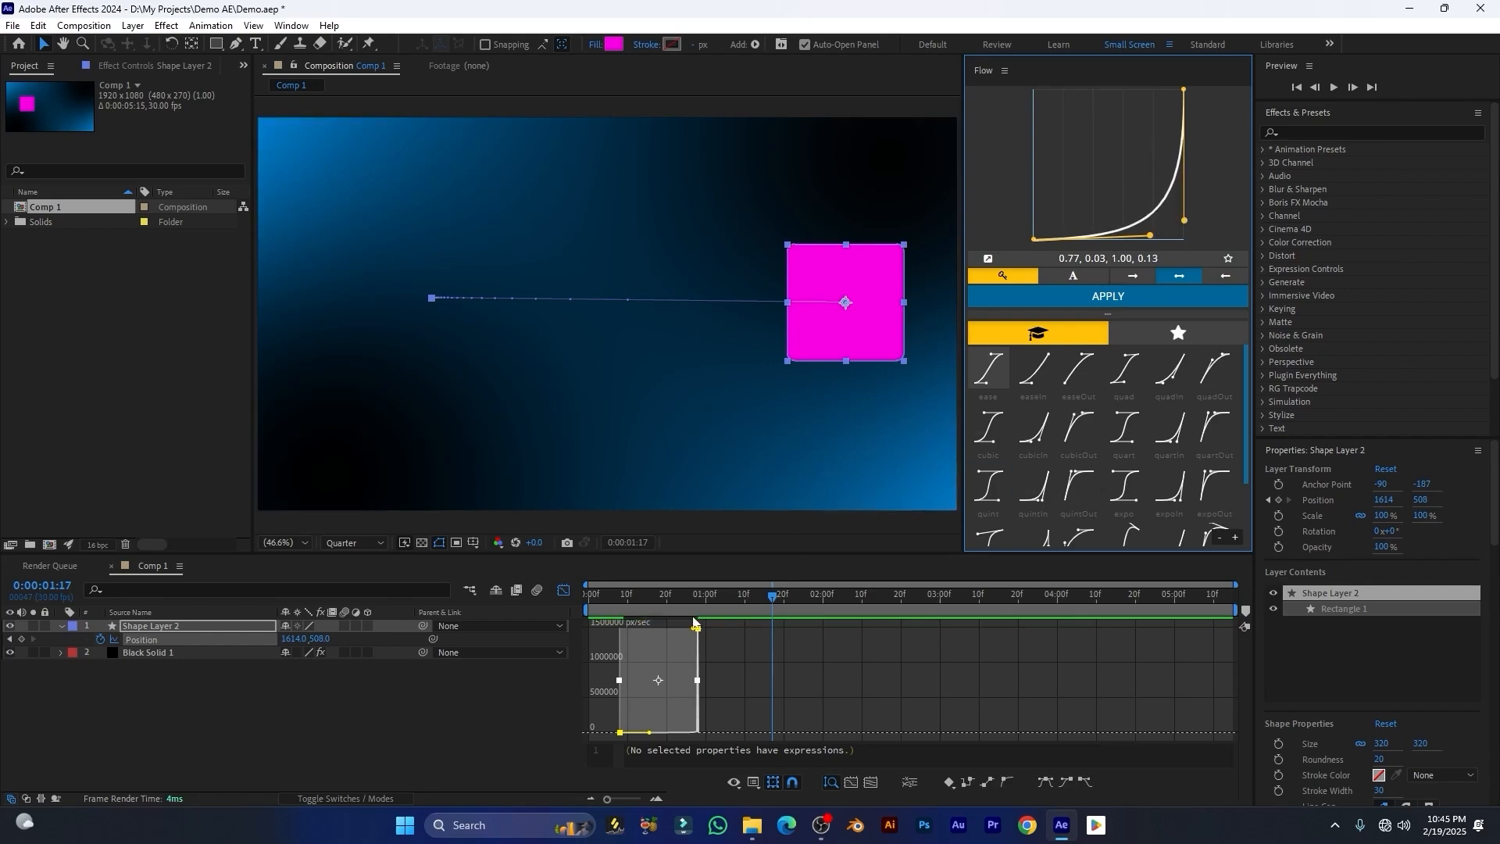
left_click_drag(678, 598, 663, 632)
left_click_drag(1184, 220, 979, 89)
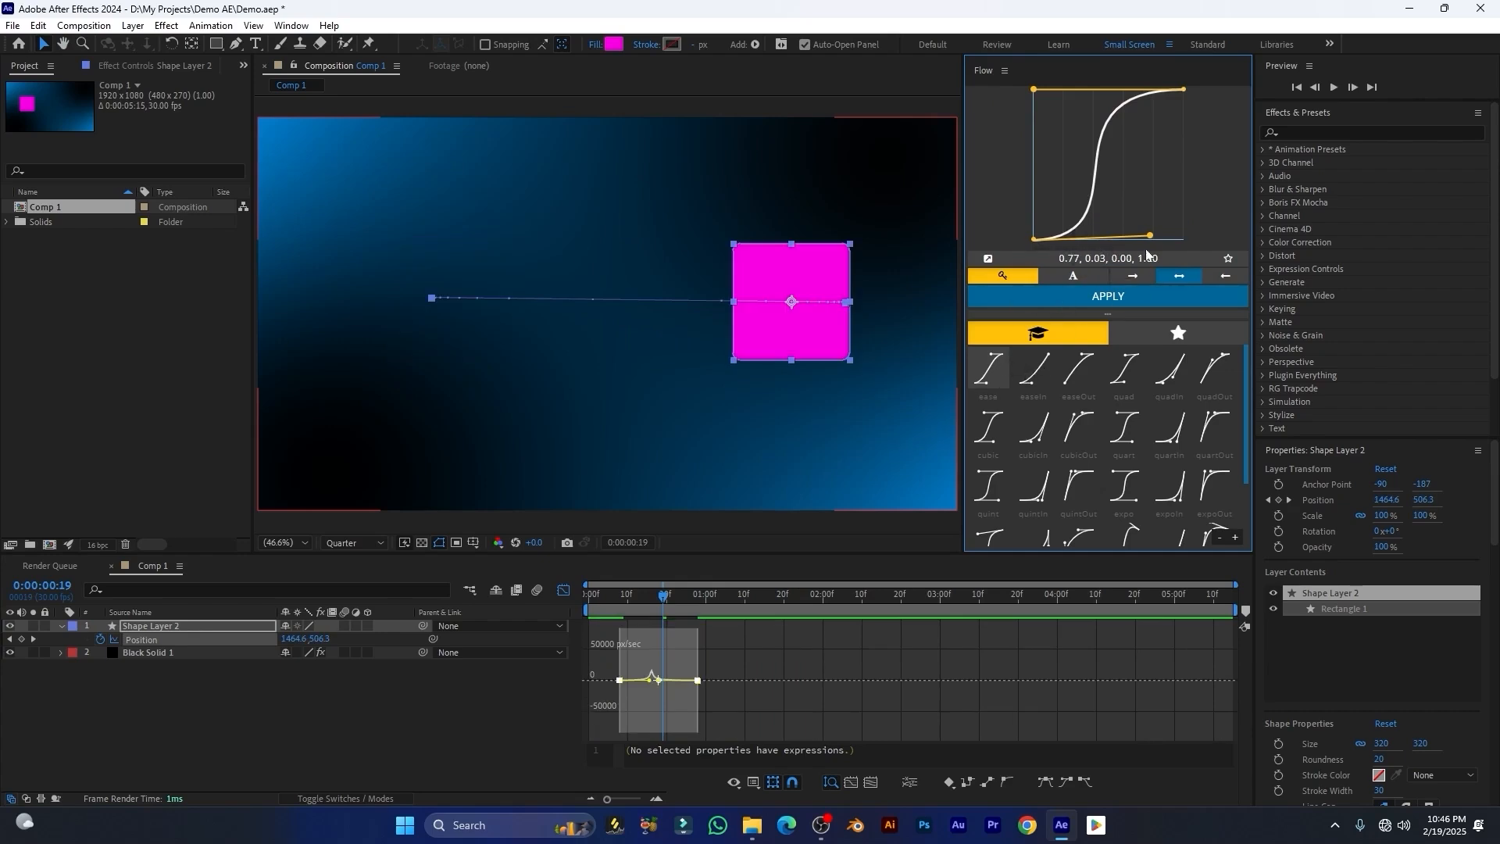
left_click_drag(661, 595, 604, 611)
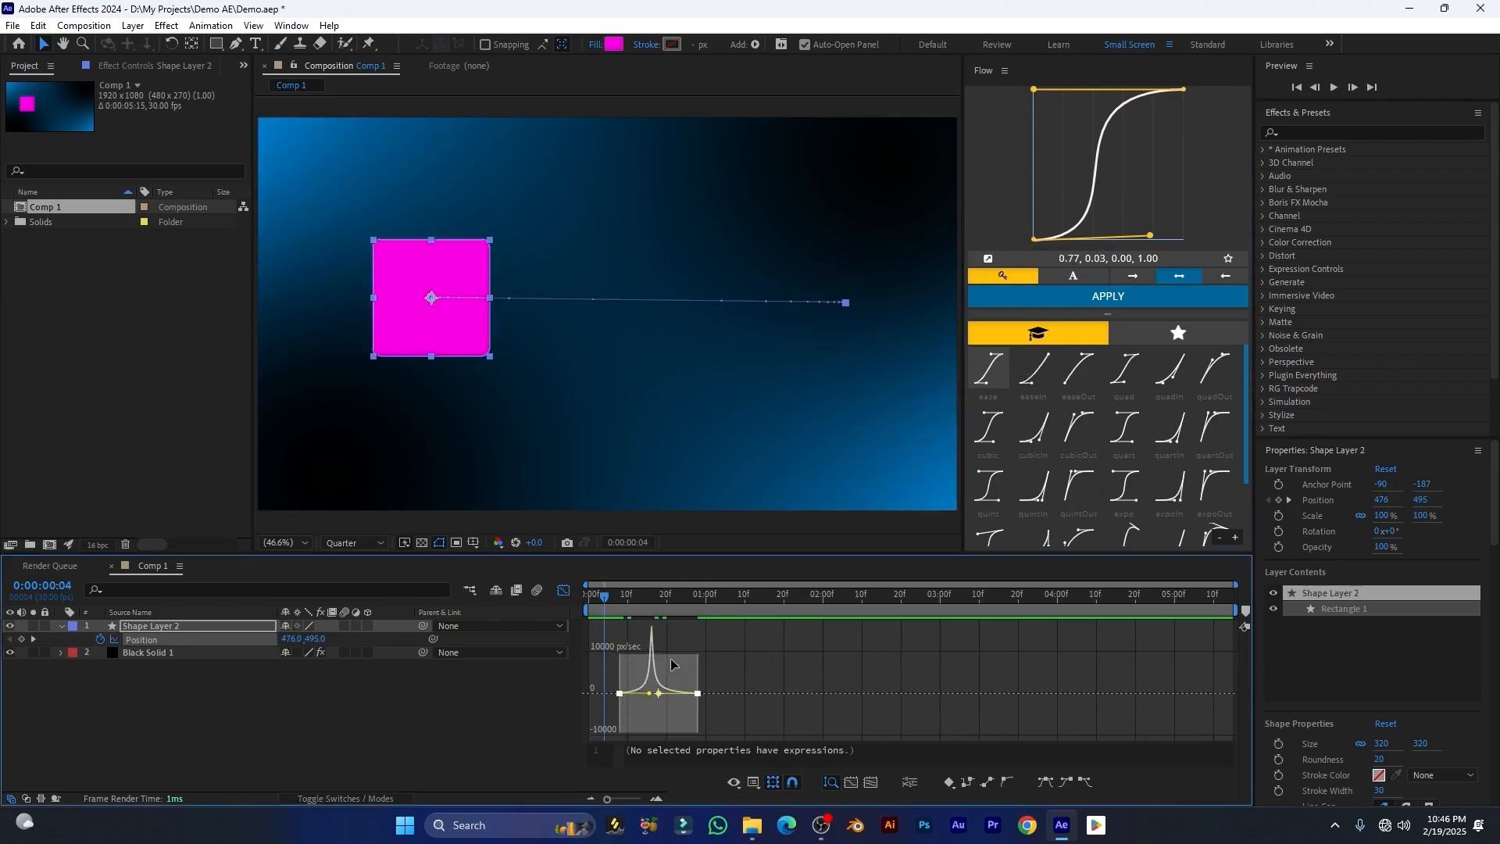
key("space")
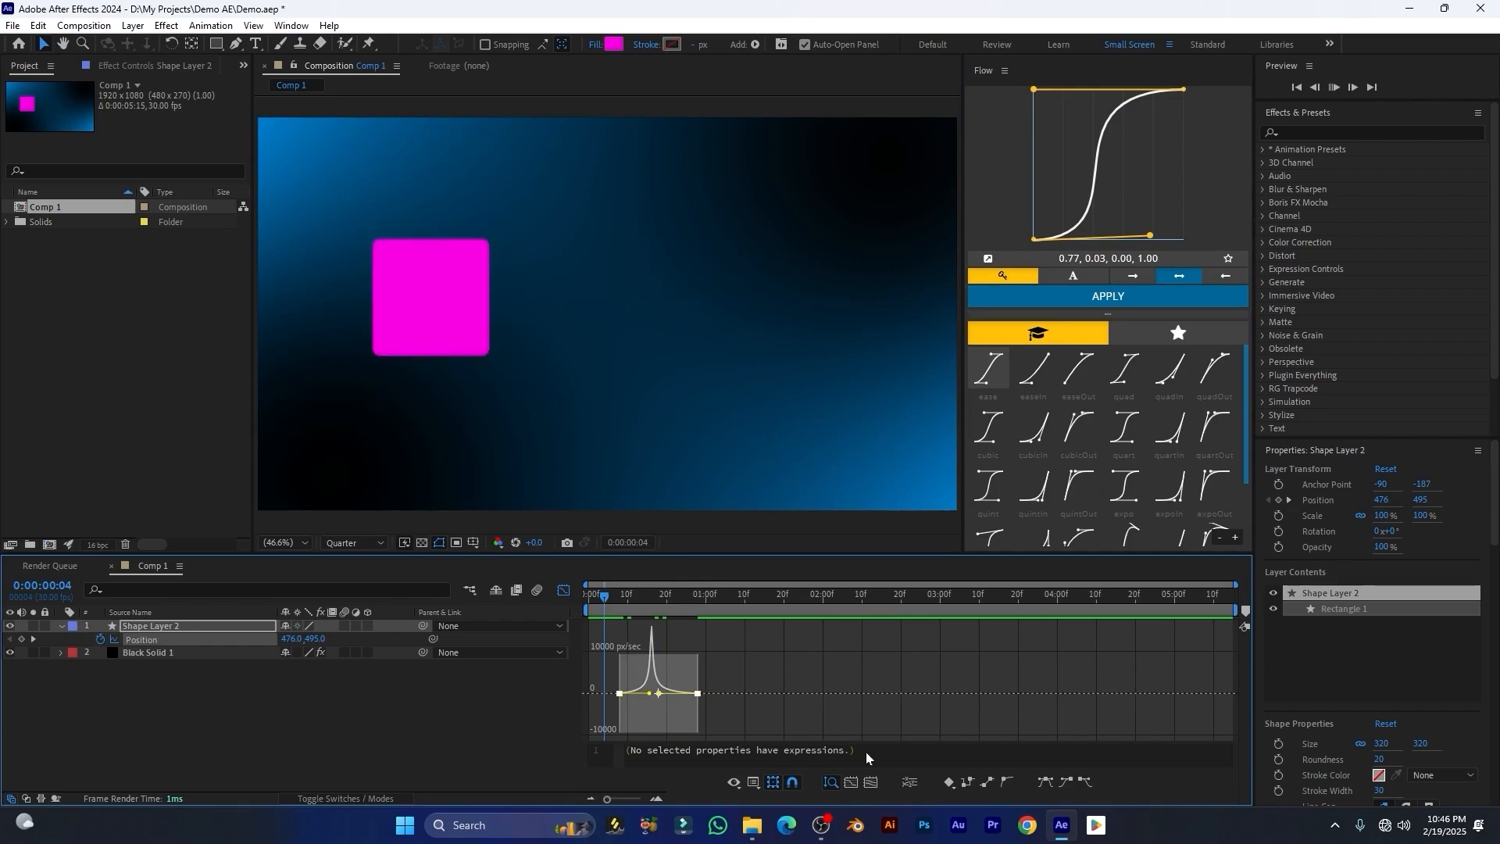
key("space")
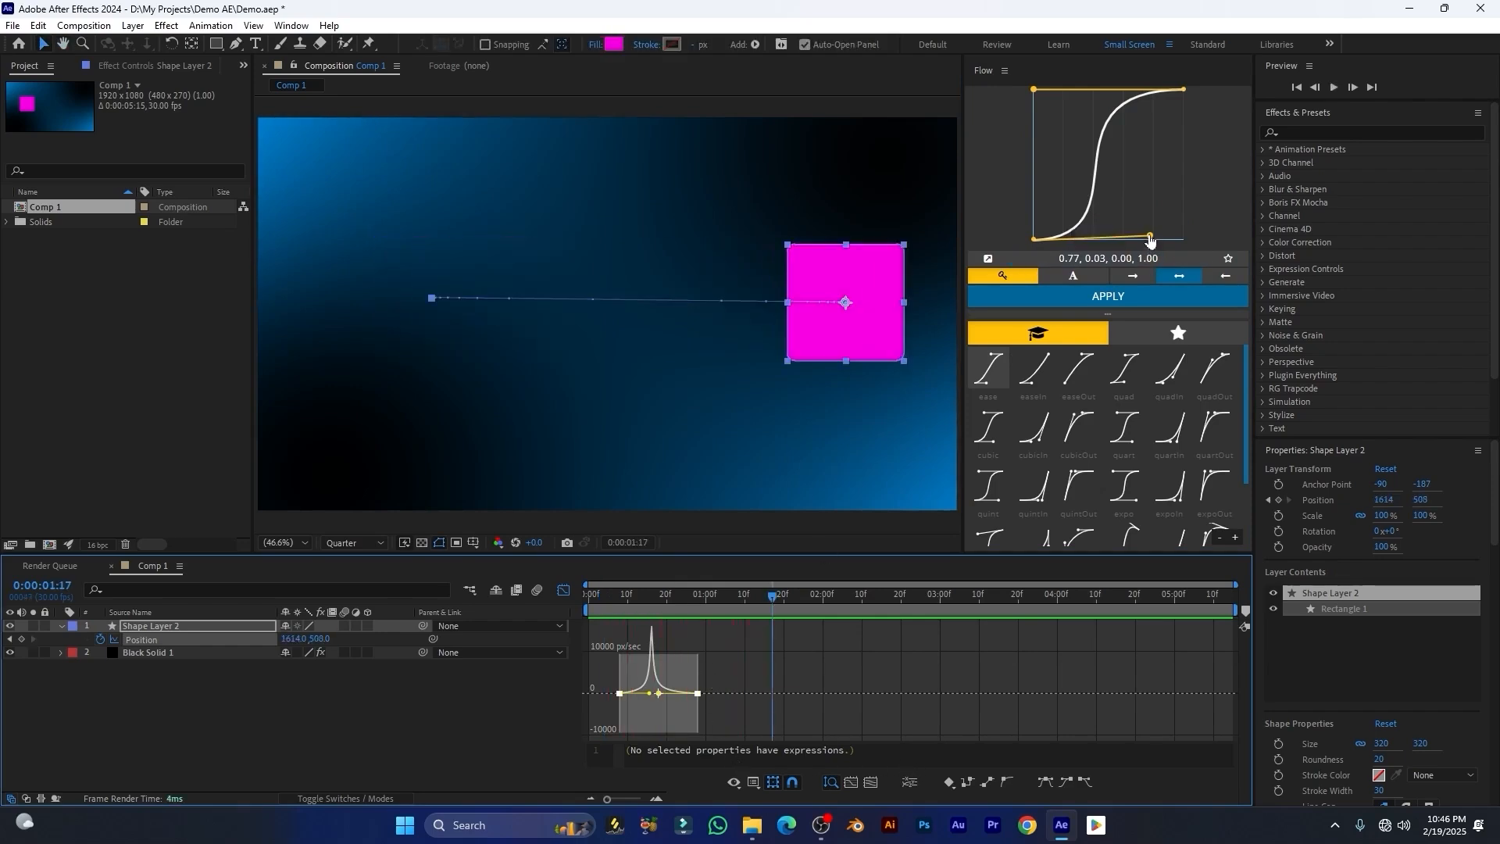
Step: Move the first curve handle to about 0.32, 0.04 and preview the result
left_click_drag(1150, 237, 1086, 233)
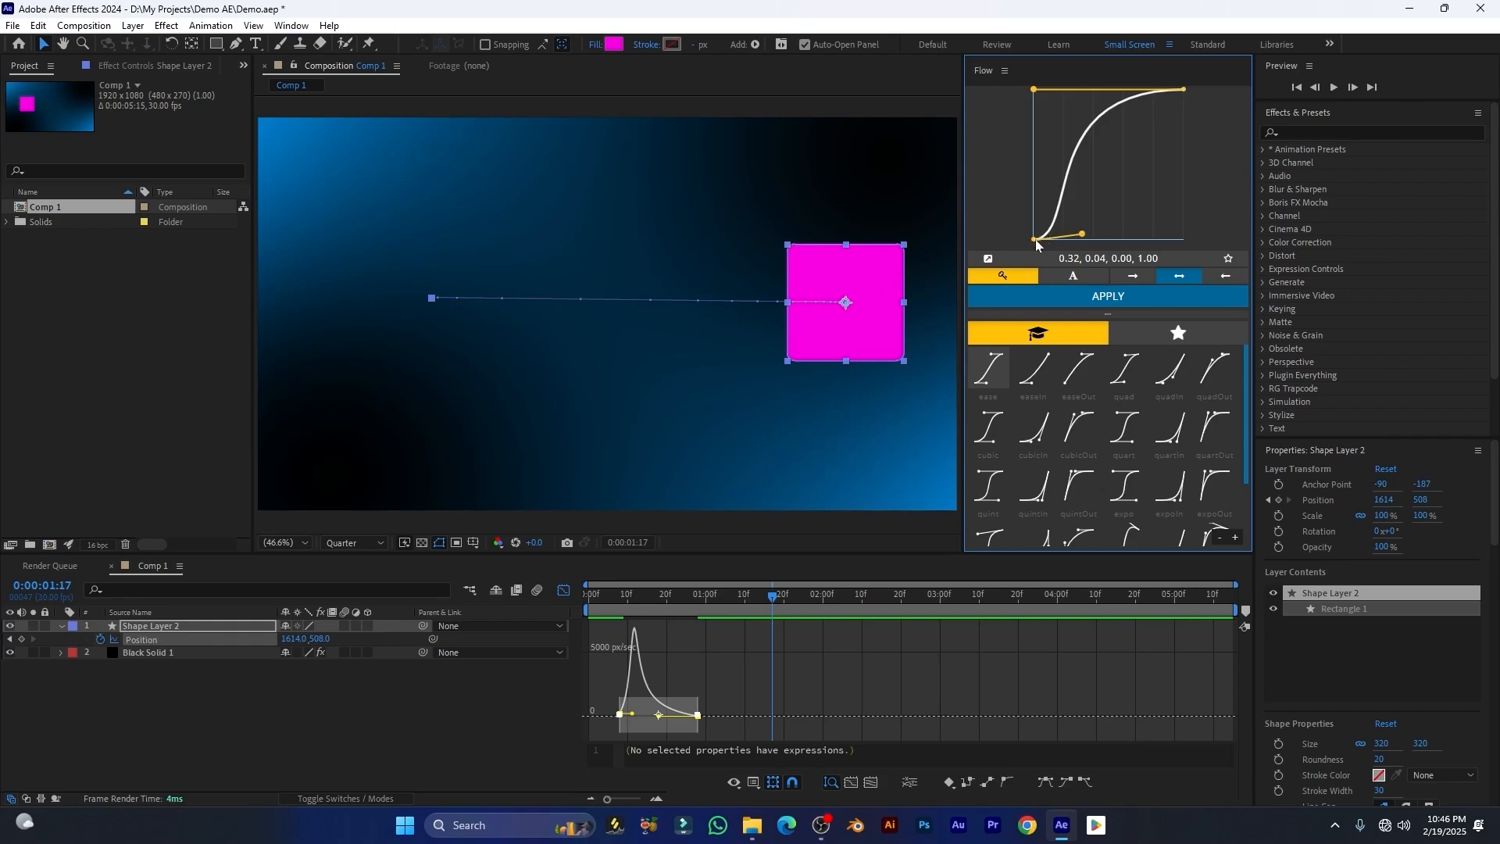
left_click(602, 598)
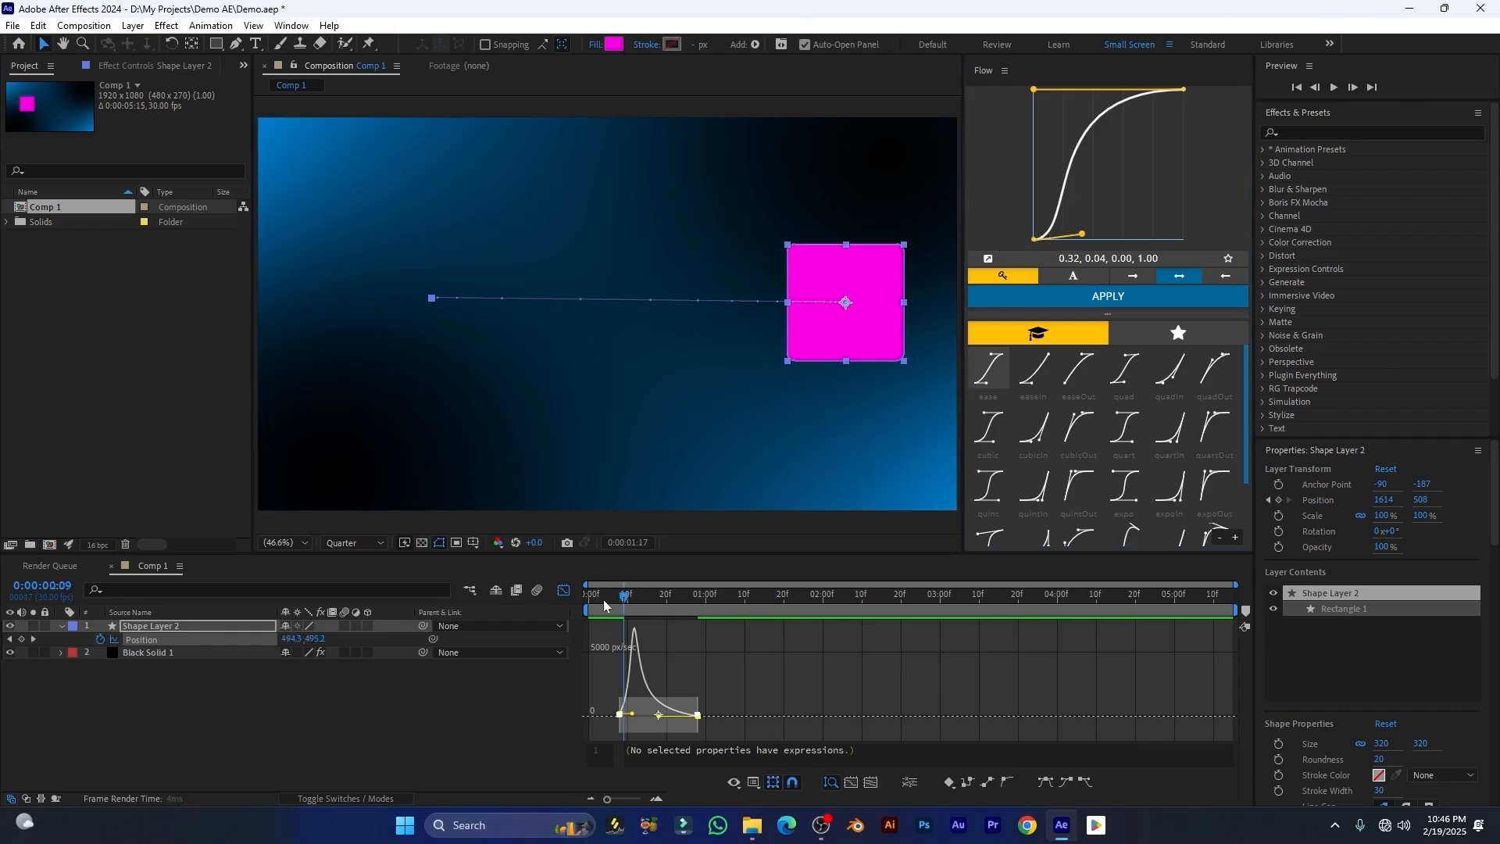
key("space")
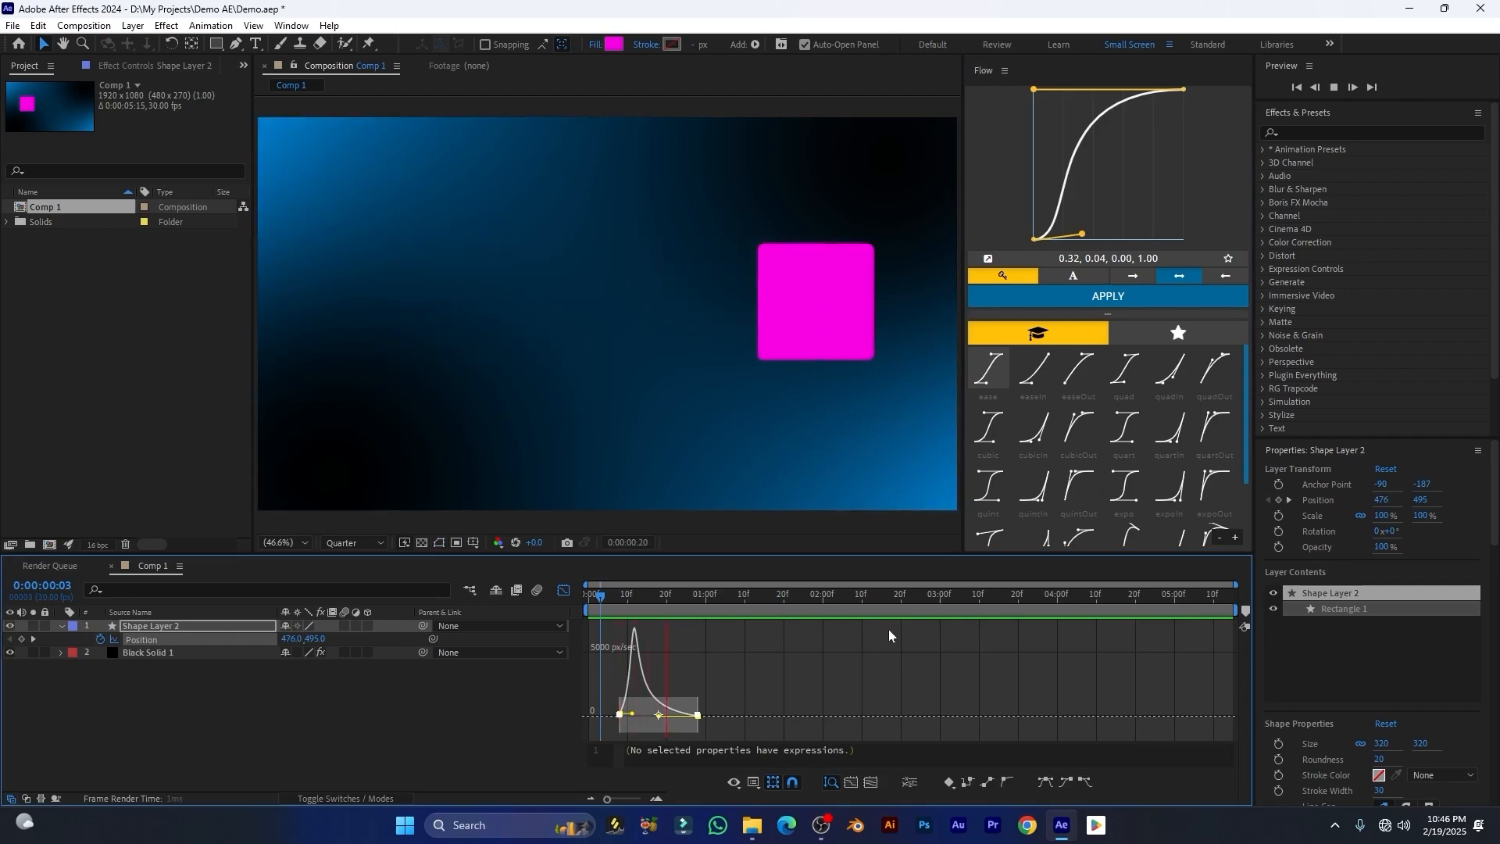
Step: Move the first curve handle to 0.00, 0.75 and preview the animation from the start
left_click_drag(1082, 237, 1016, 128)
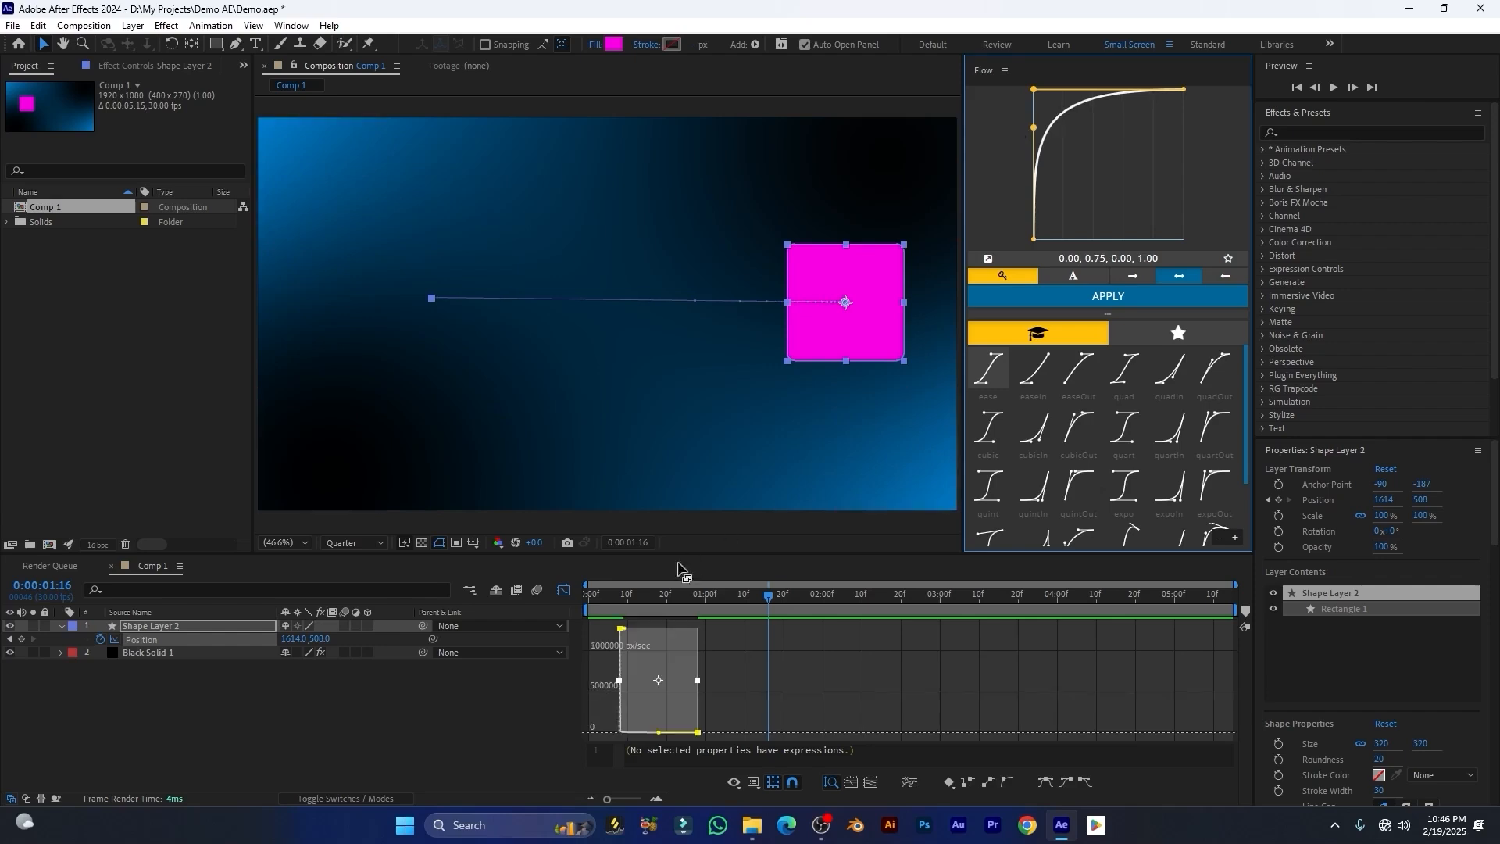
left_click_drag(603, 602, 587, 602)
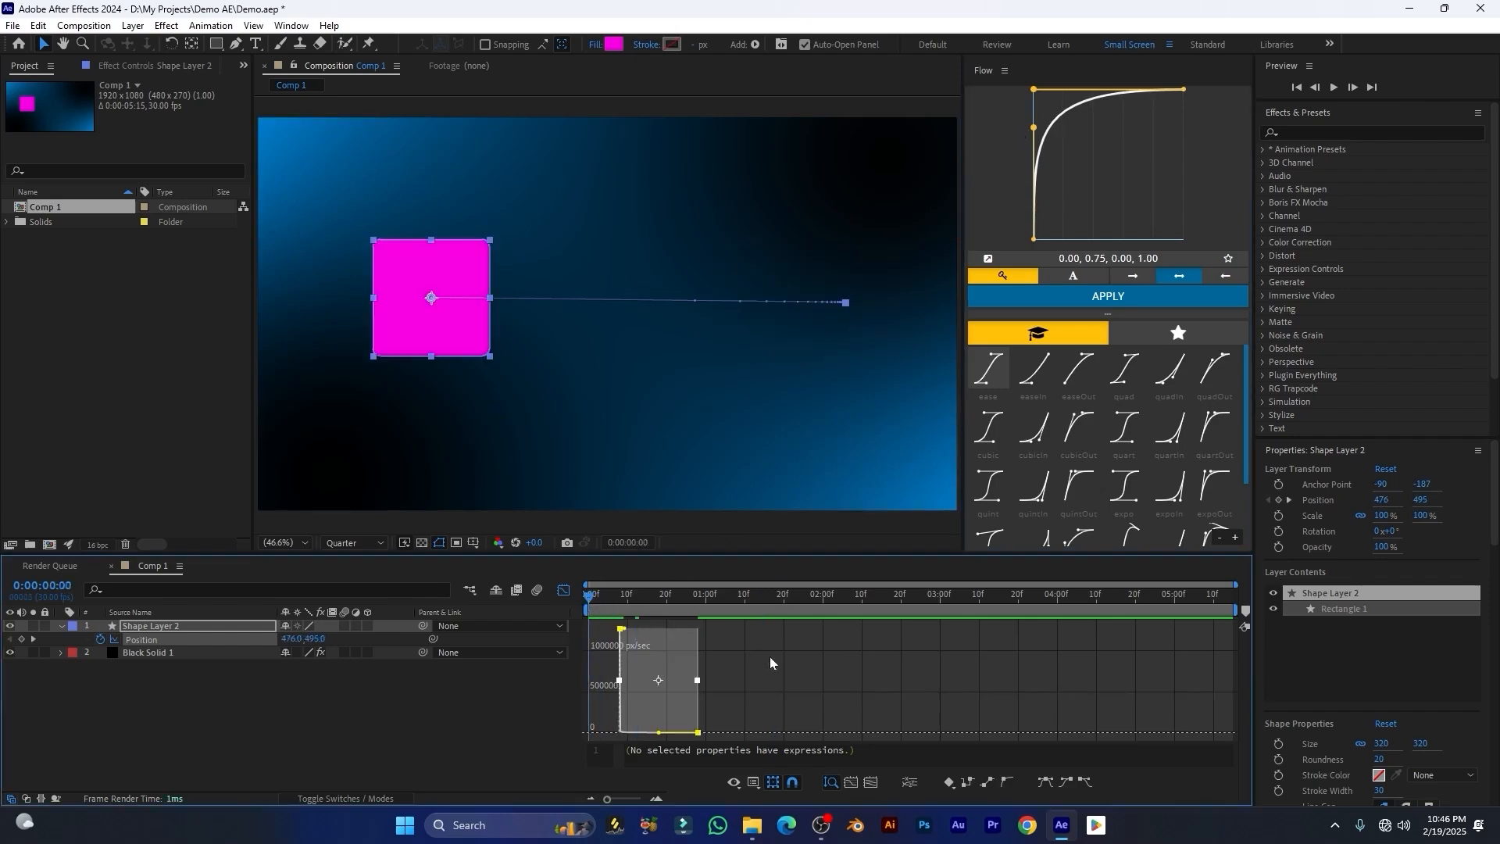
key("space")
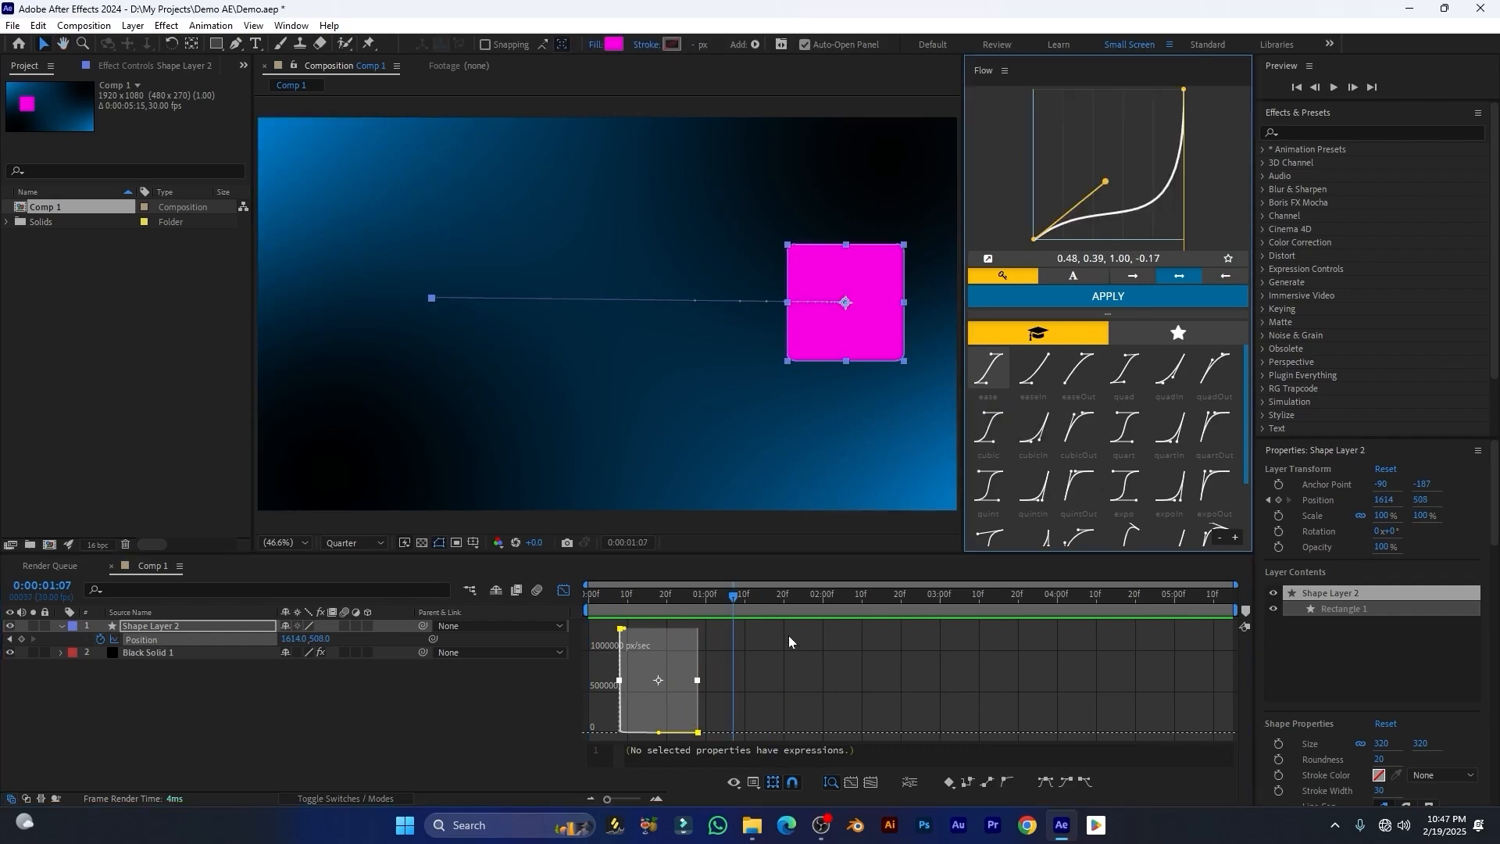
Step: Apply the linear preset to the Position keyframes, leave the Graph Editor and preview the animation
left_click_drag(789, 635, 503, 758)
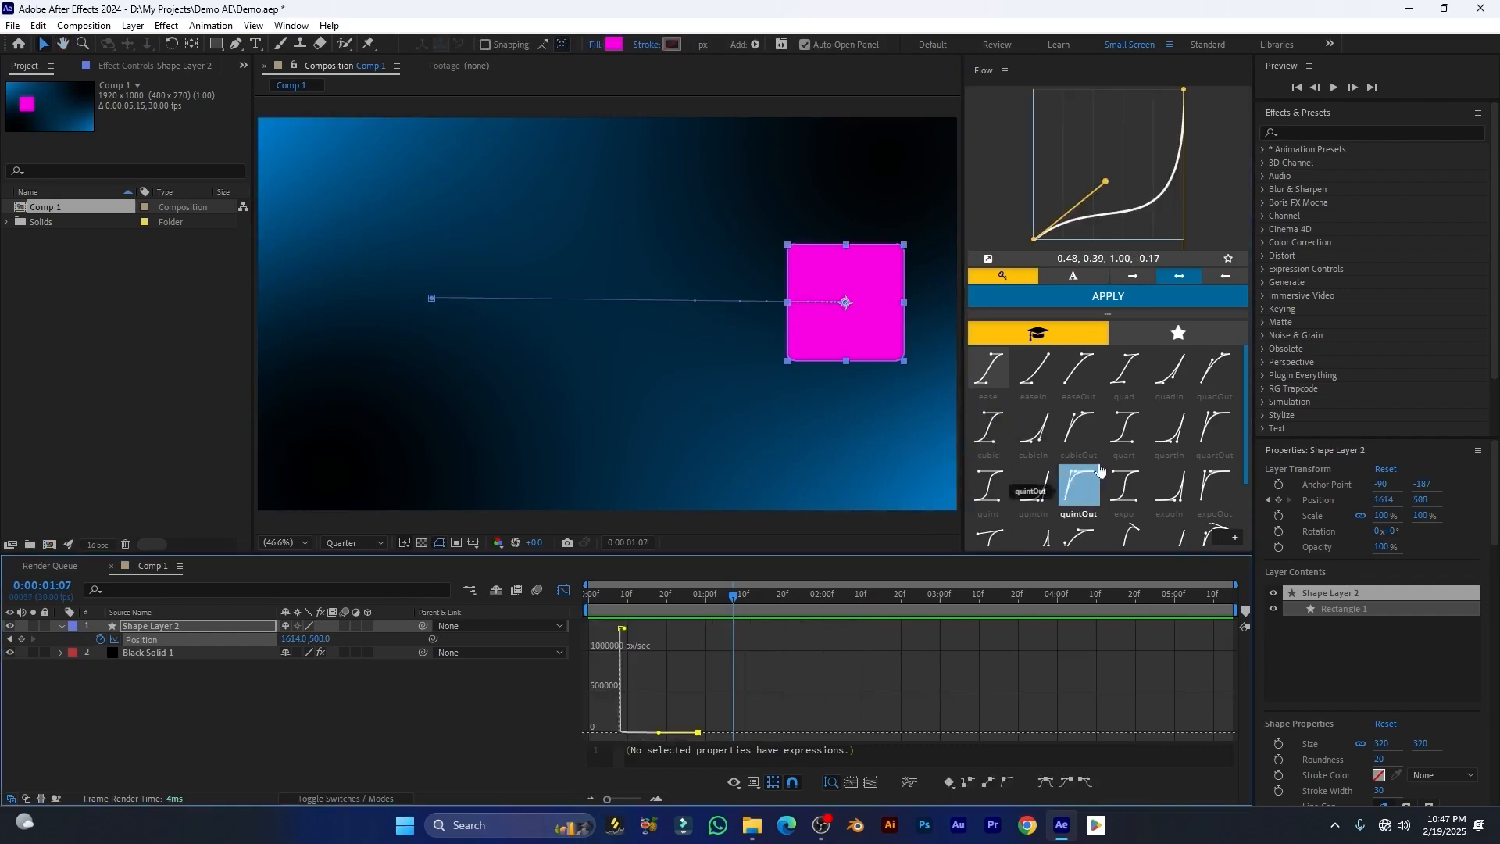
scroll(1125, 469, "down", 2)
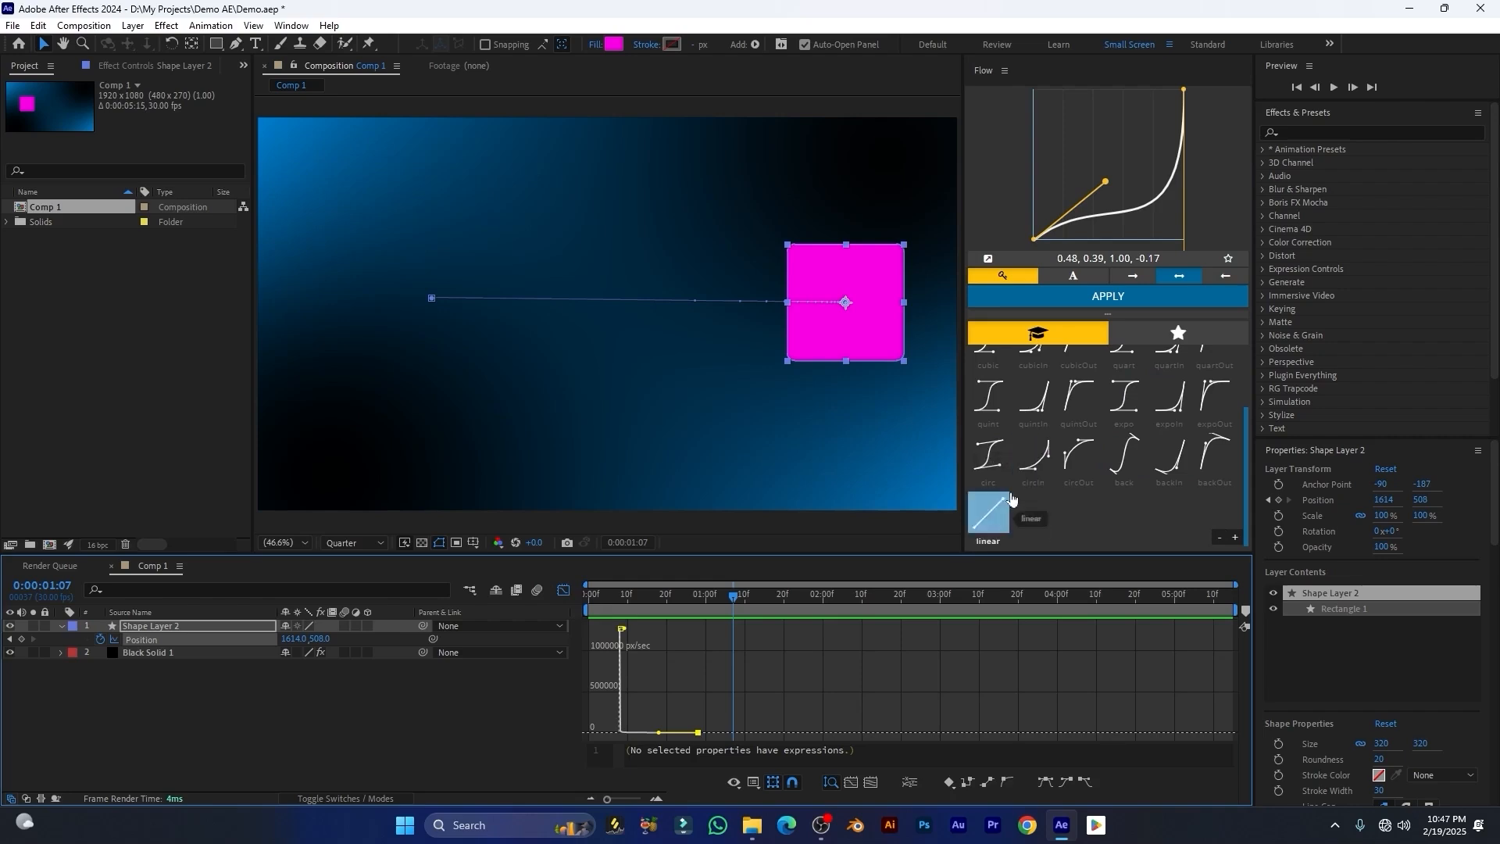
left_click(989, 521)
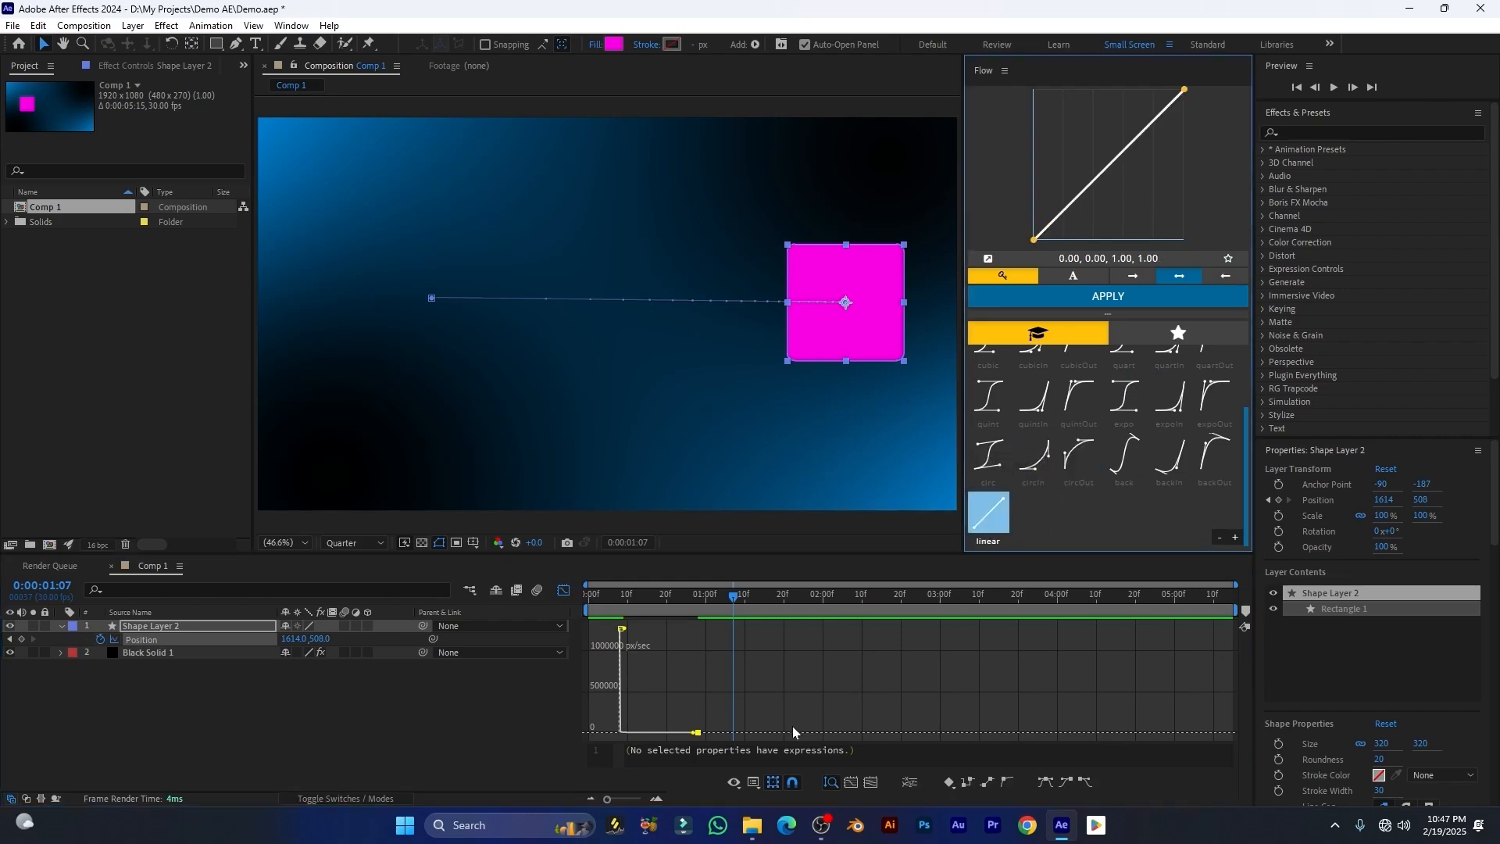
left_click(563, 591)
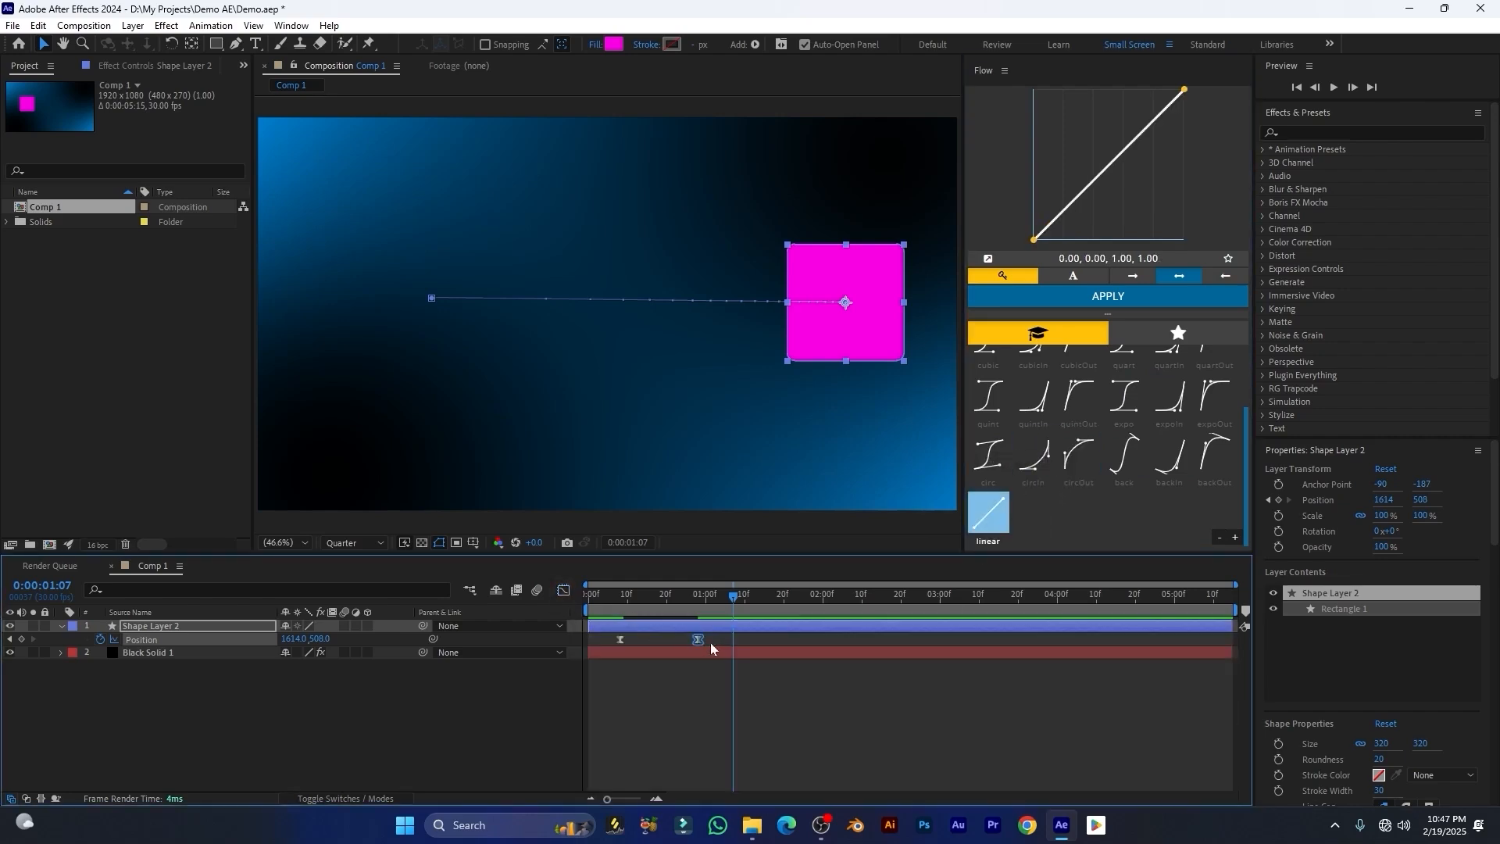
left_click(990, 512)
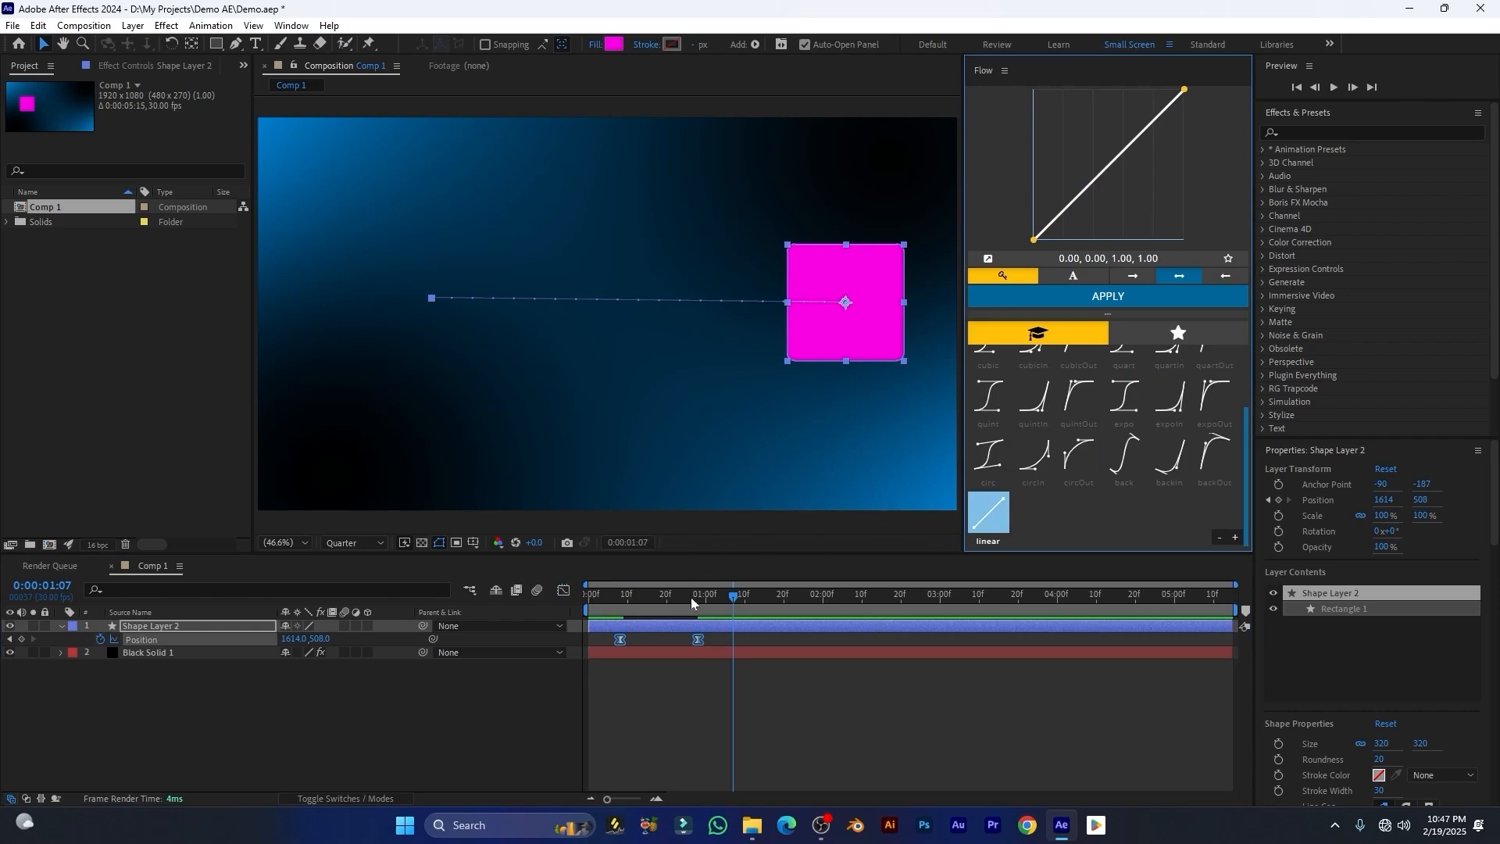
left_click_drag(691, 597, 579, 613)
key("space")
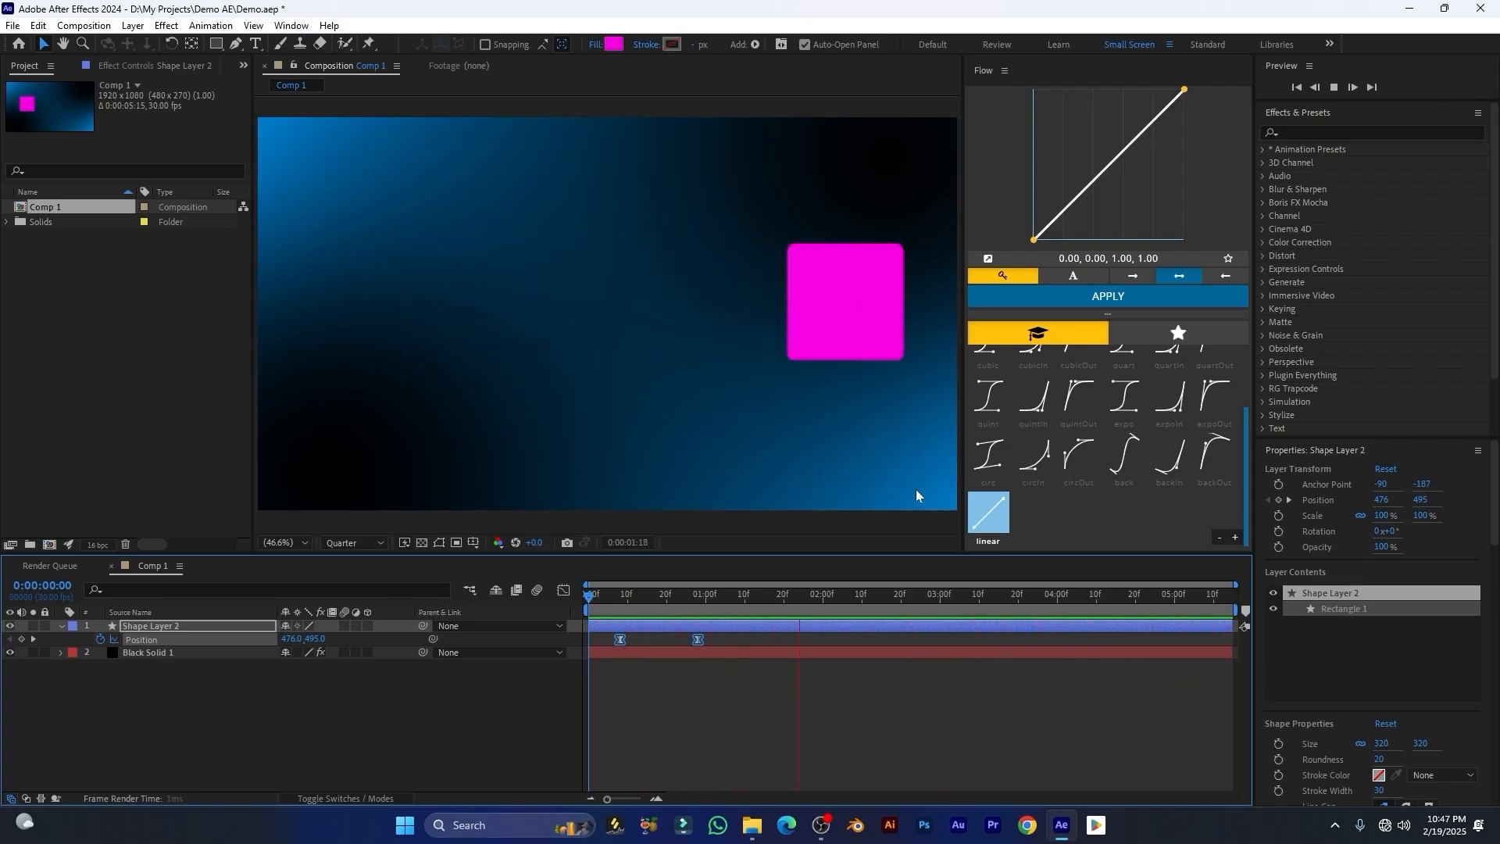
key("space")
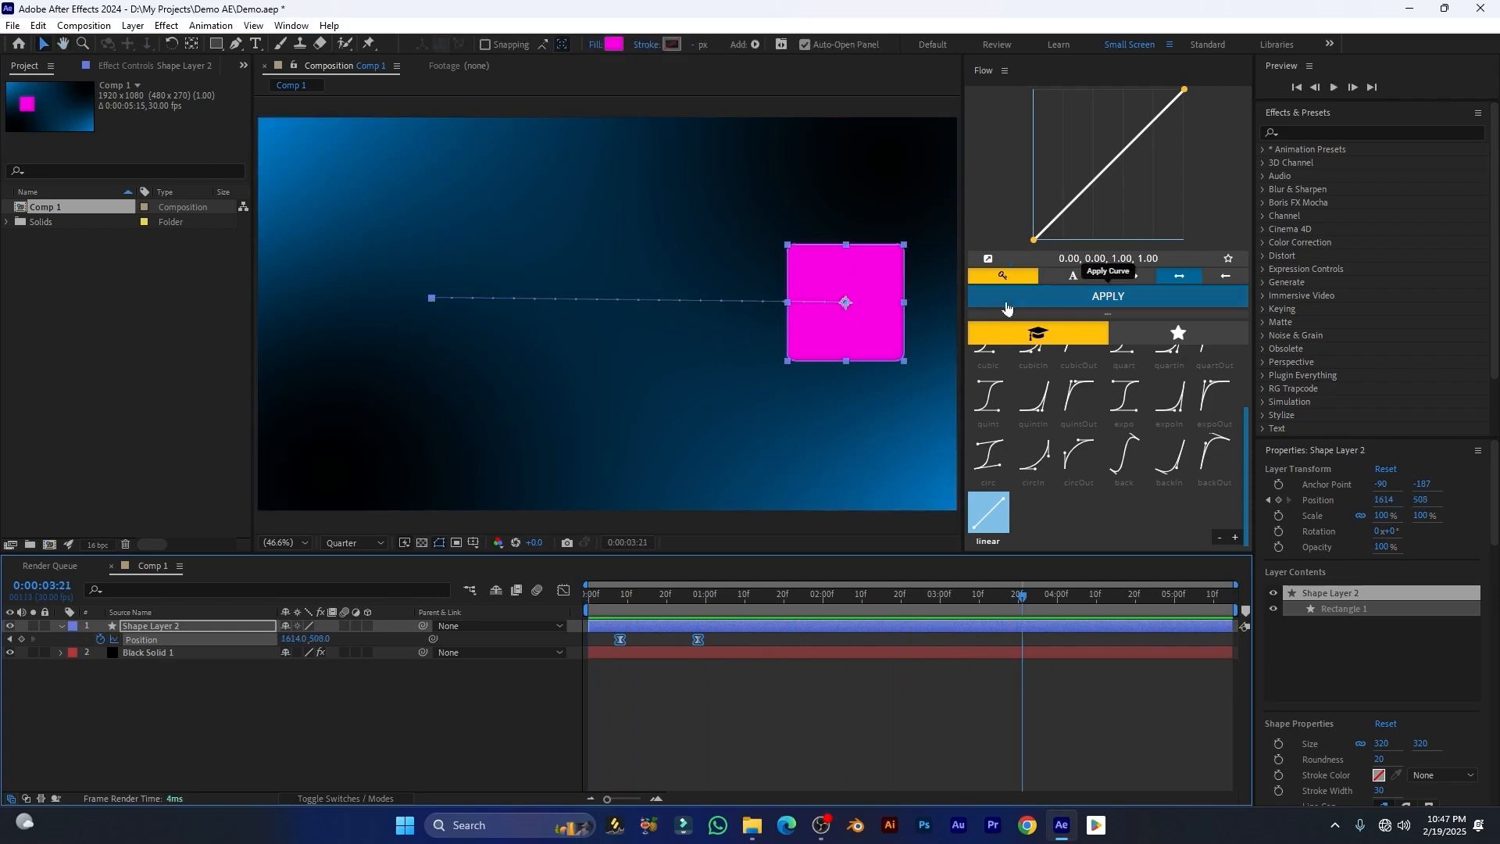
Step: Open the MoBar extension panel
left_click(290, 26)
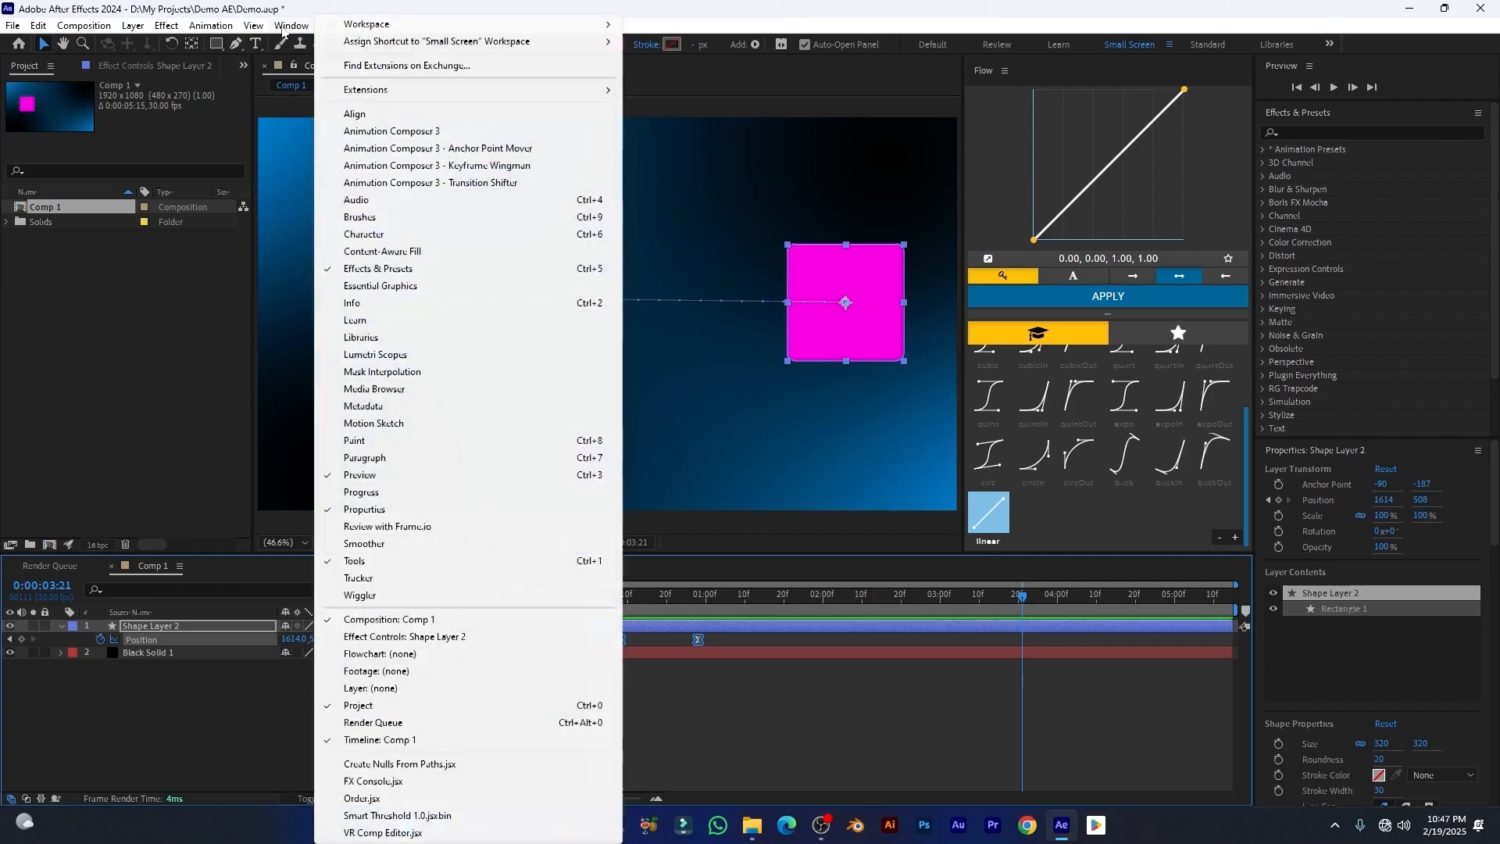
mouse_move(406, 89)
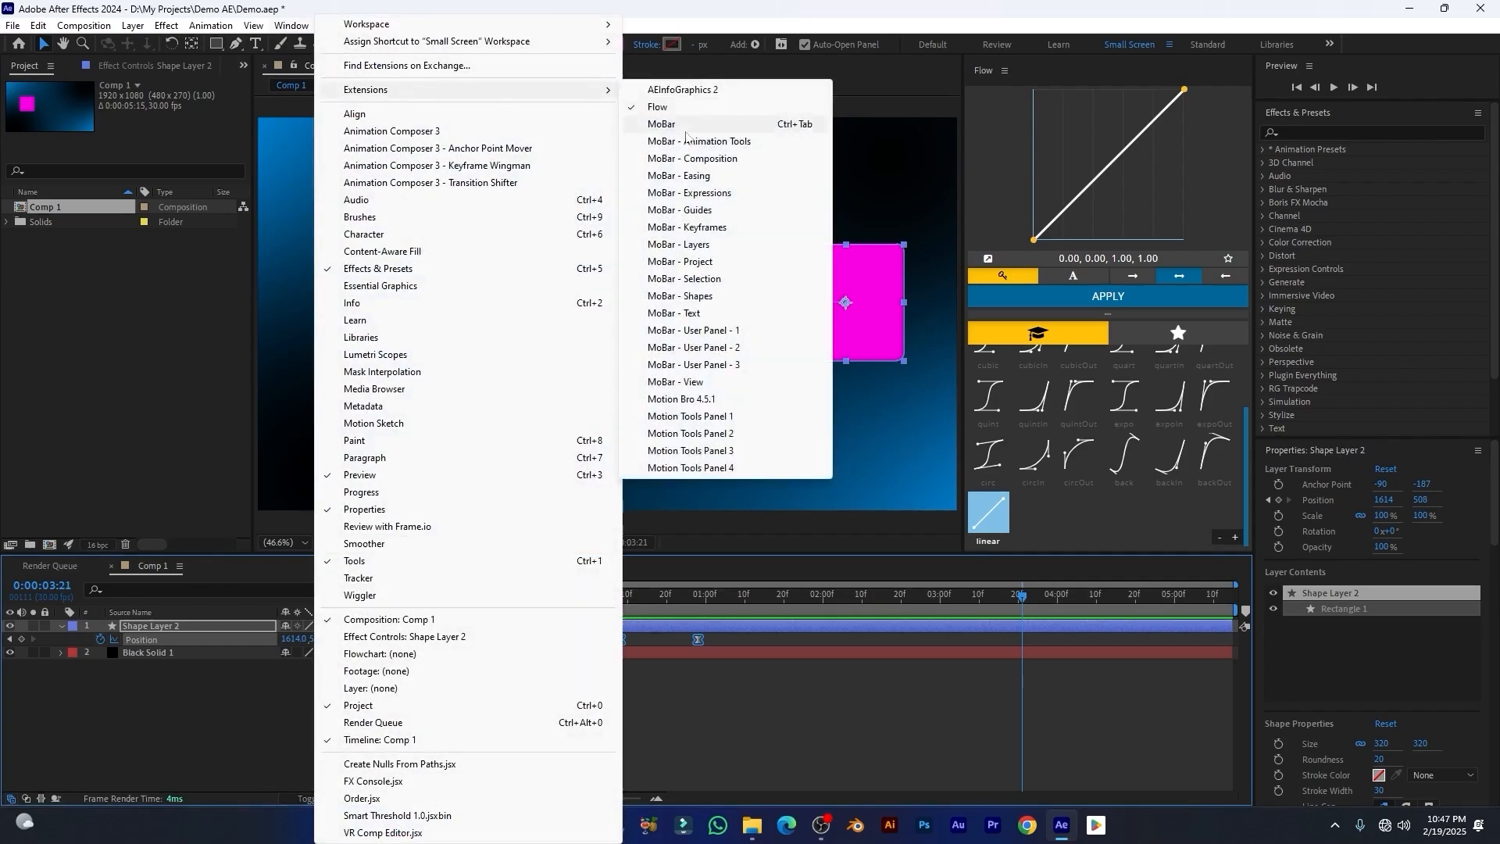
left_click(661, 124)
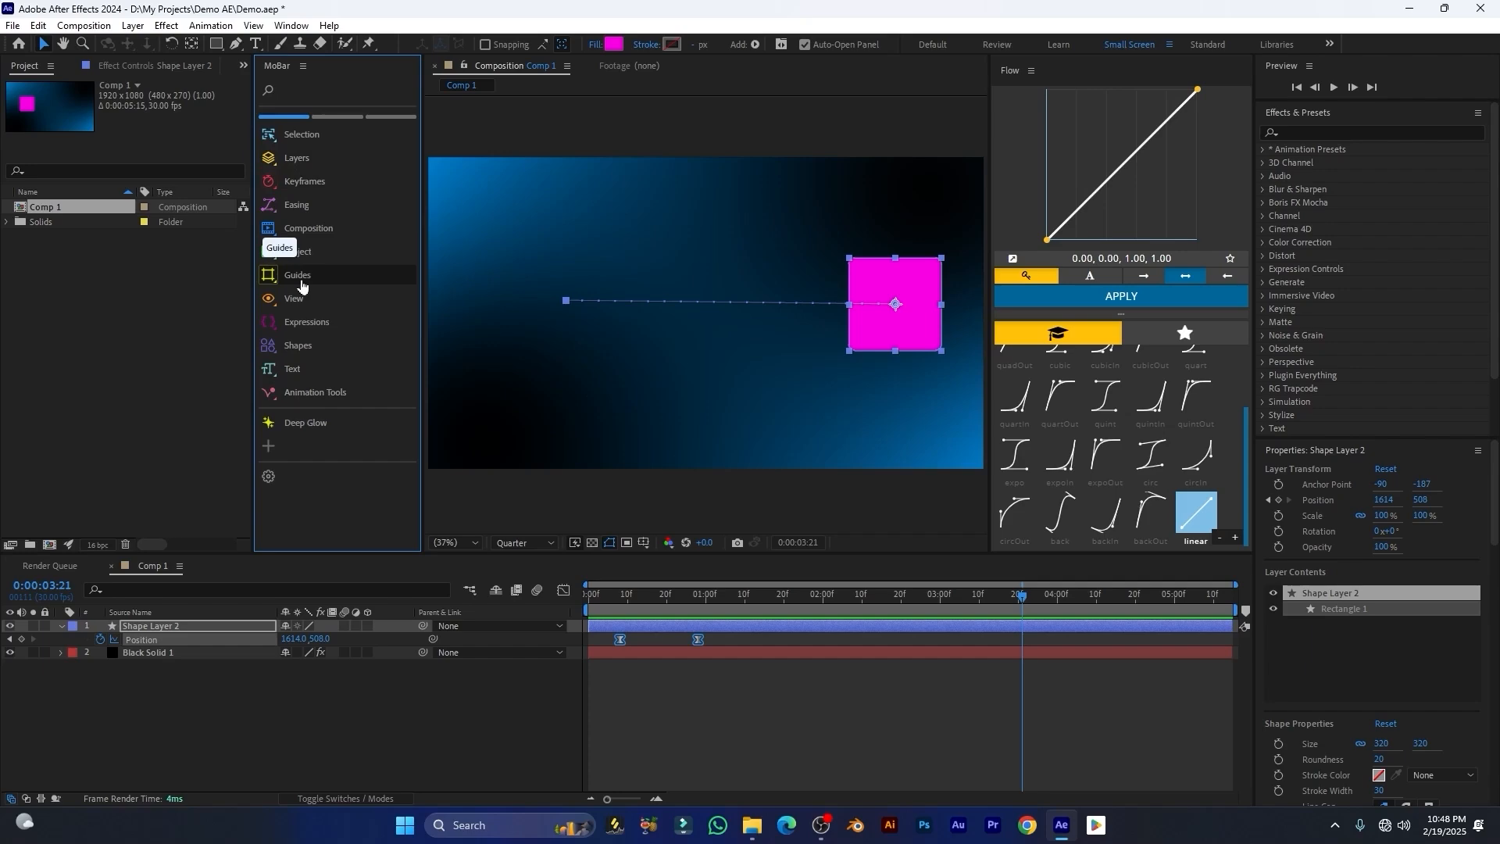
Step: Open Motion Tools Panel 1 from the extensions, dismiss its notification, and widen it and the Flow panel
left_click(293, 27)
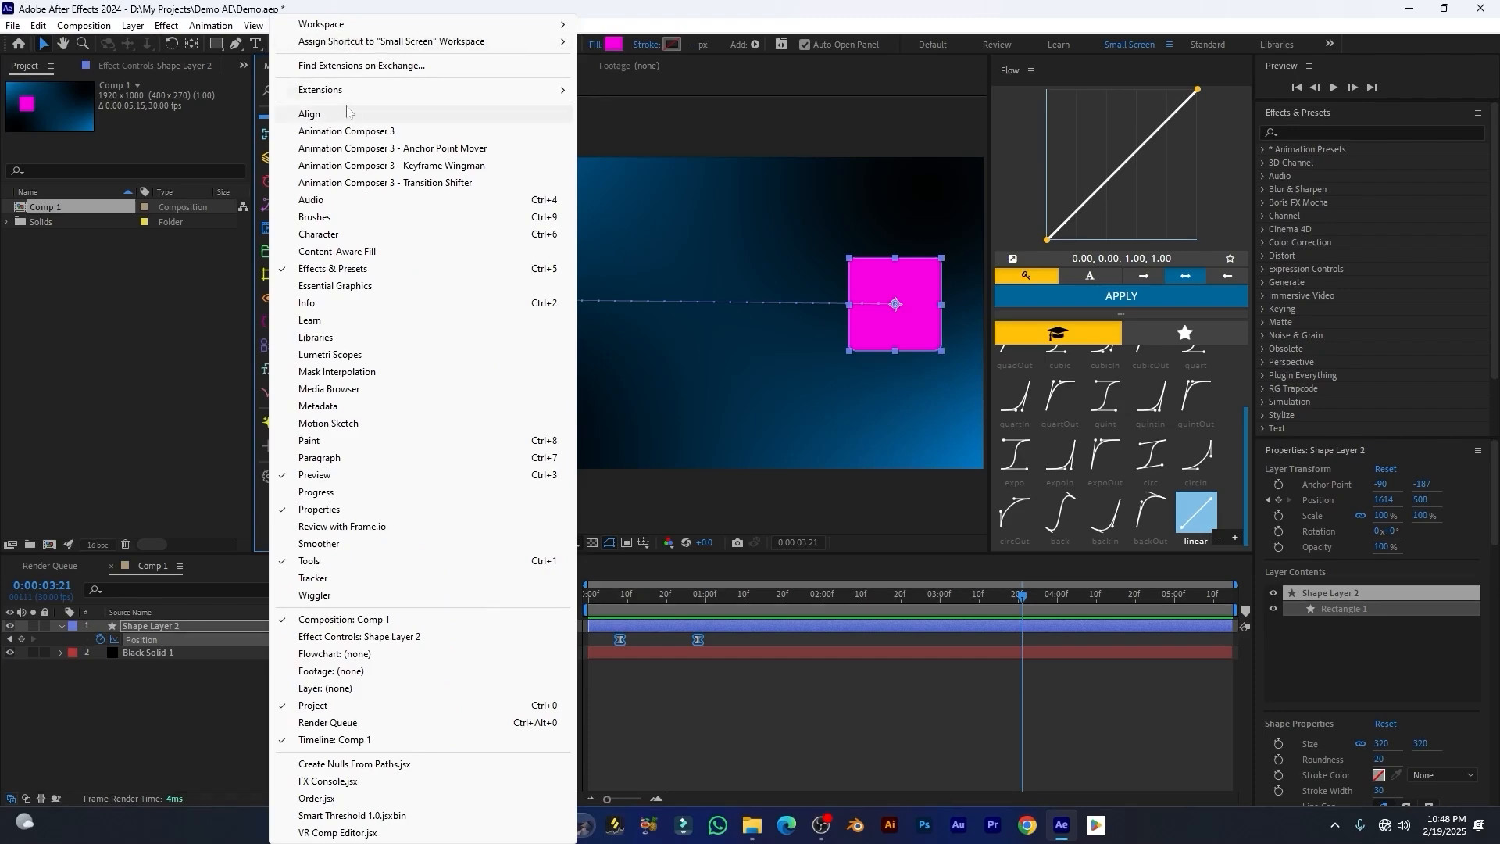
mouse_move(348, 91)
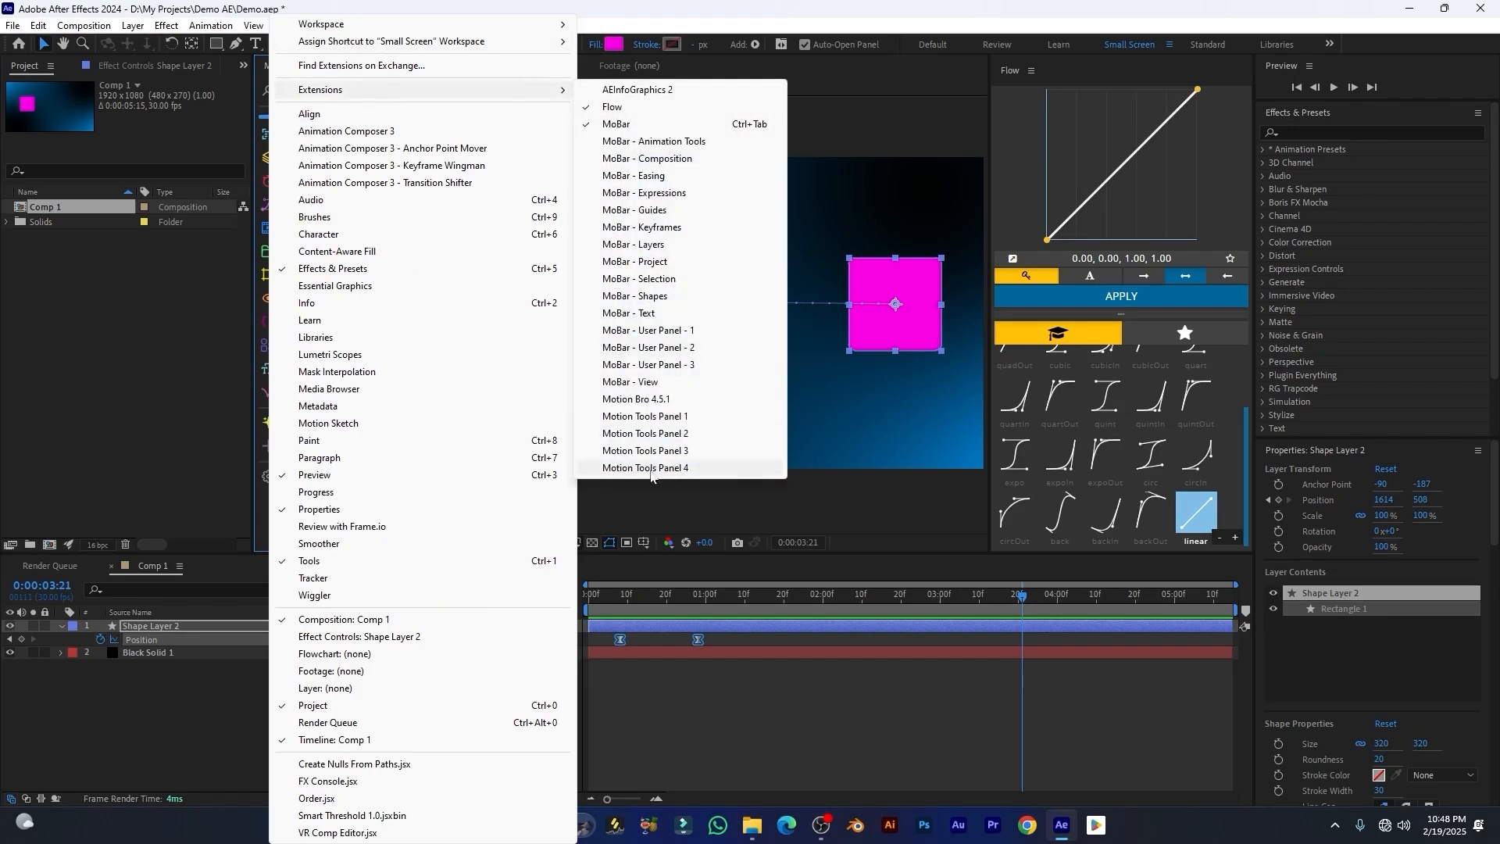
left_click(653, 418)
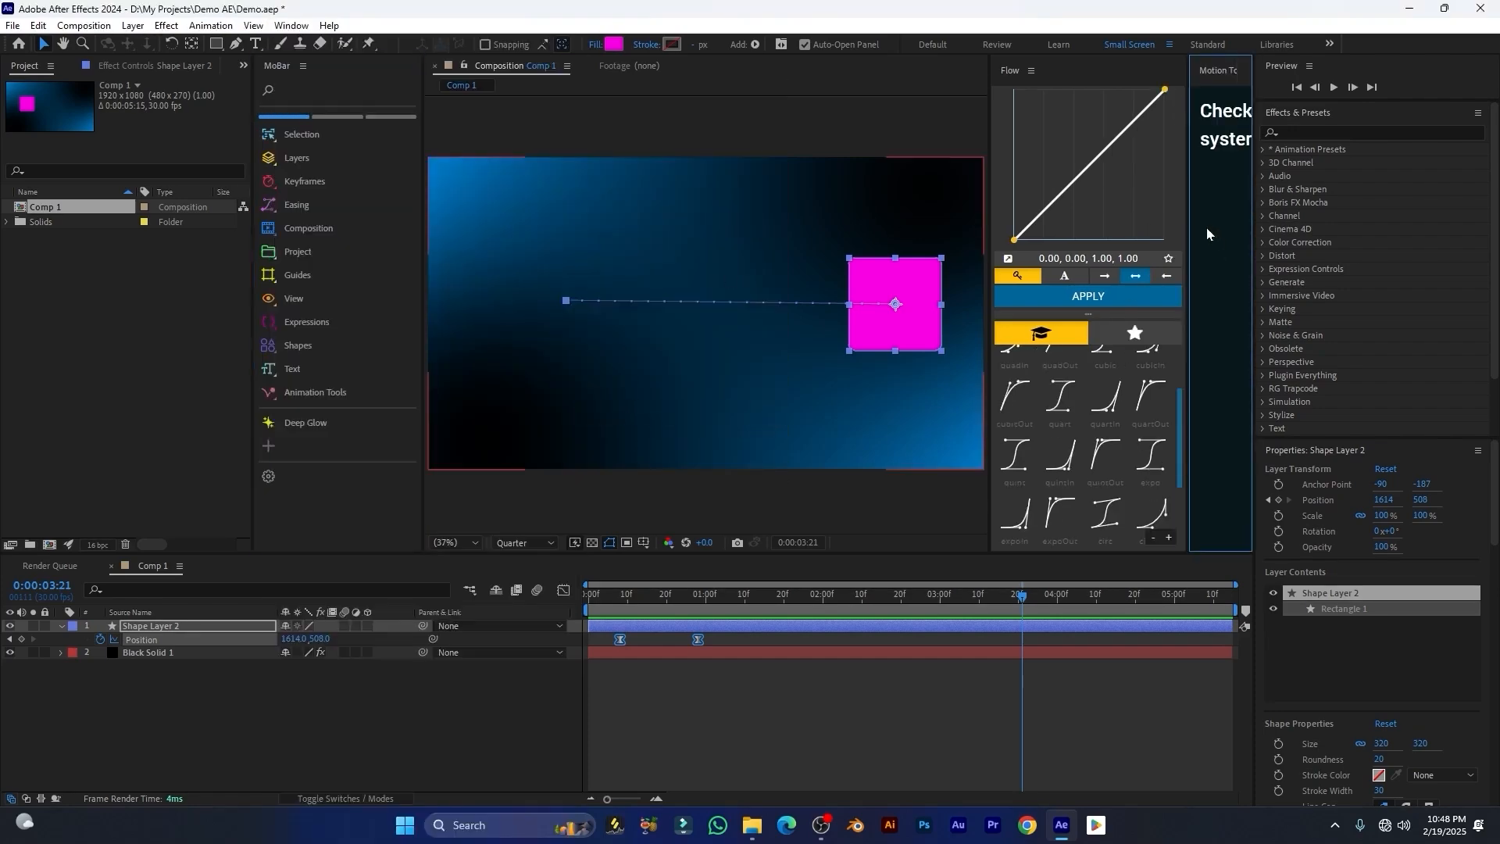
left_click_drag(1189, 213, 806, 213)
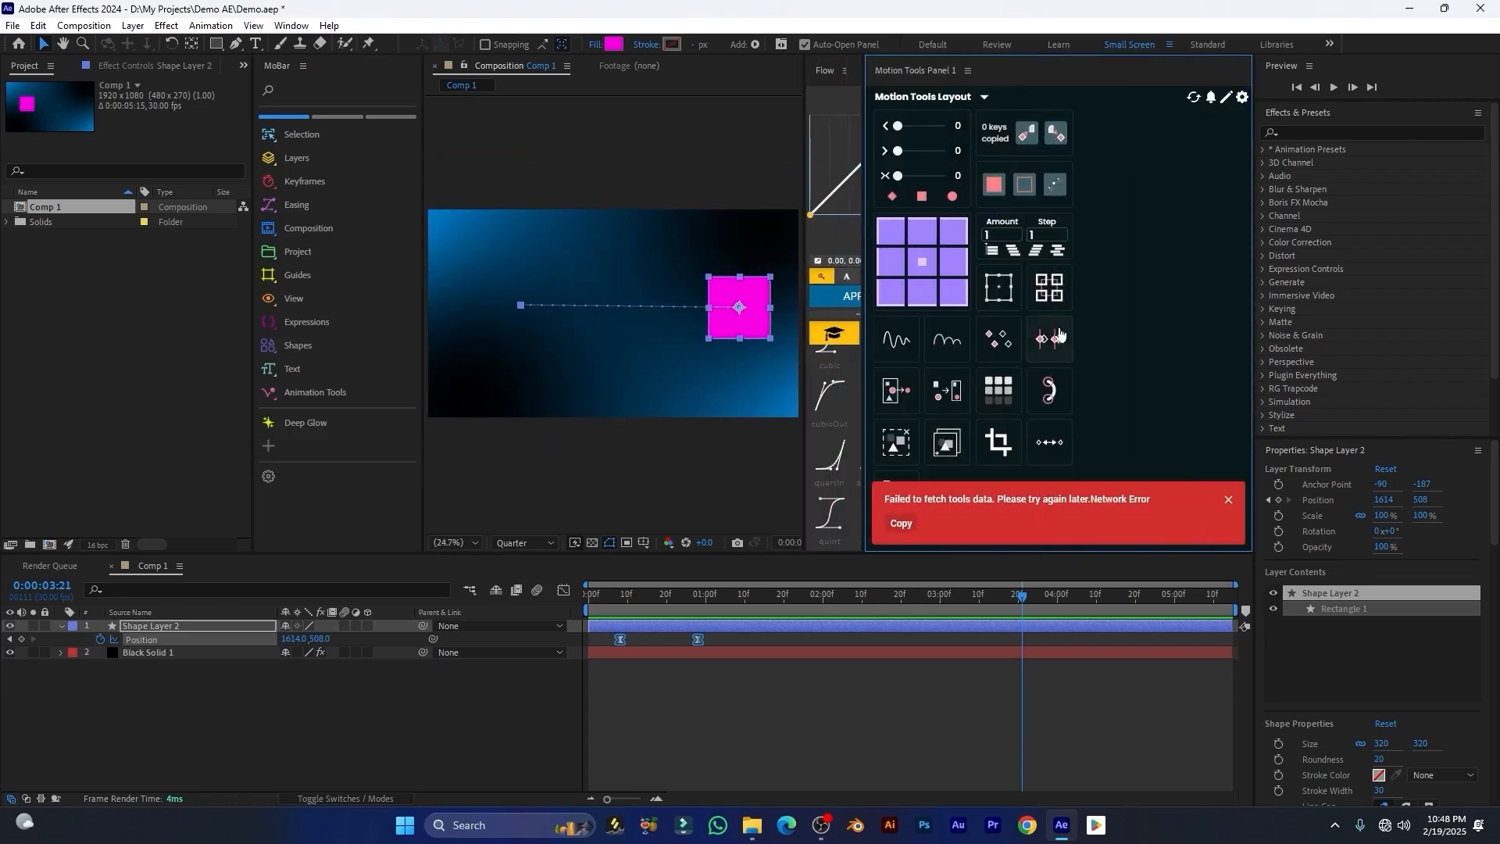
left_click(1228, 499)
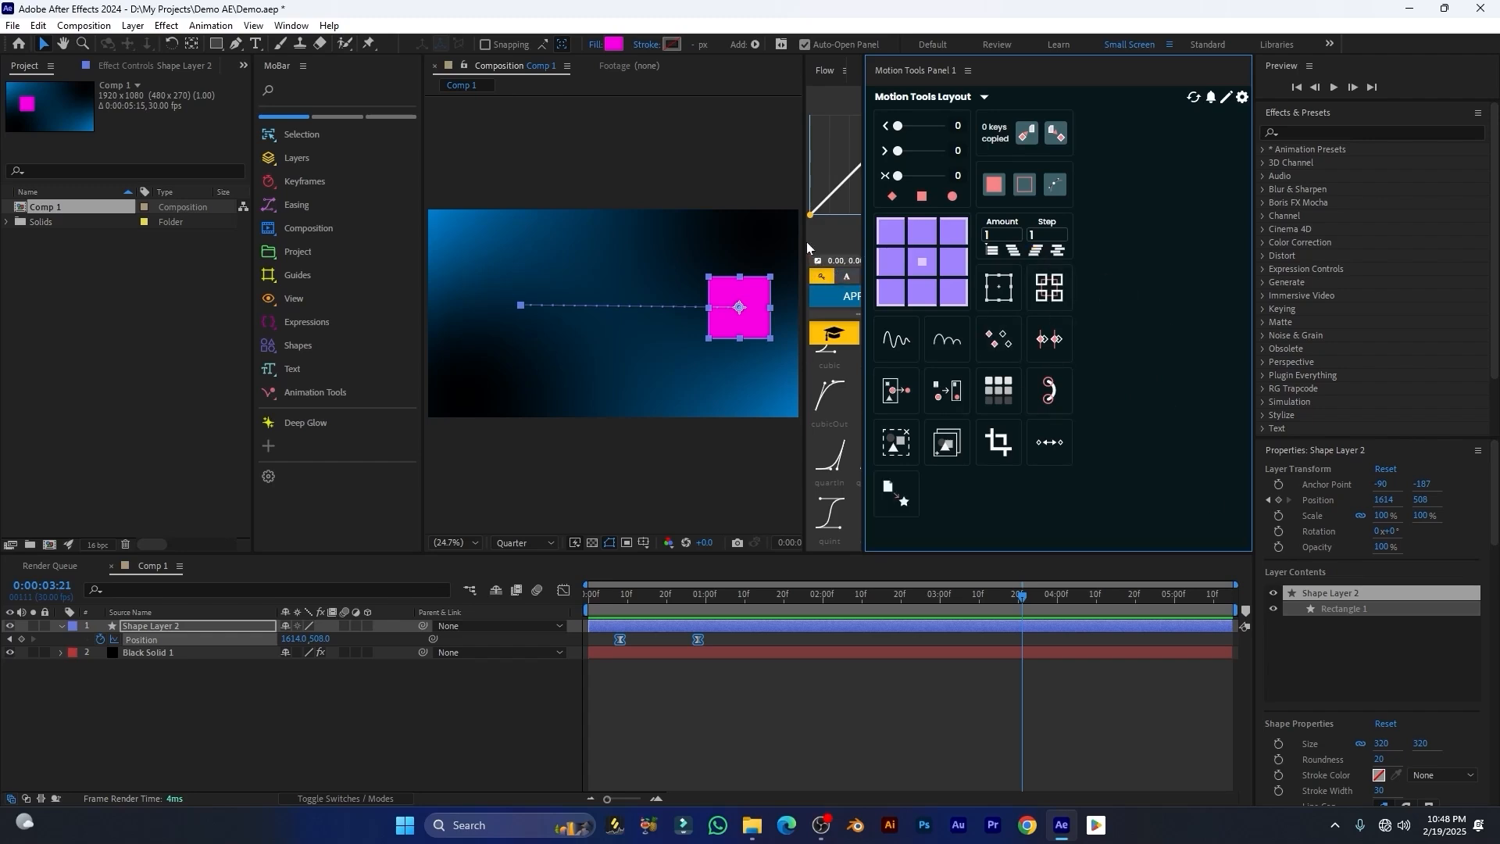
left_click_drag(807, 249, 476, 257)
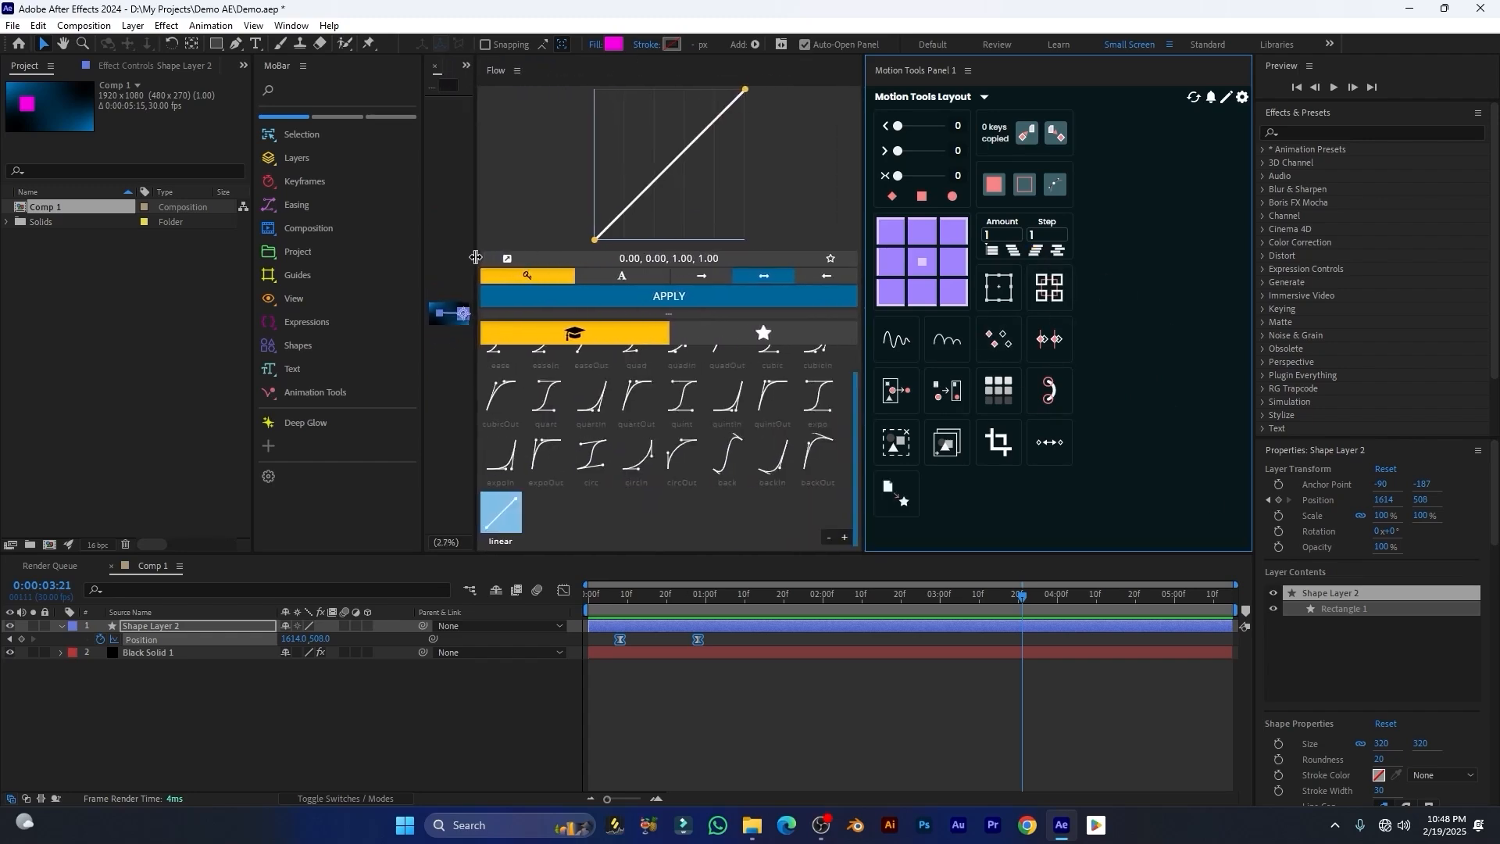